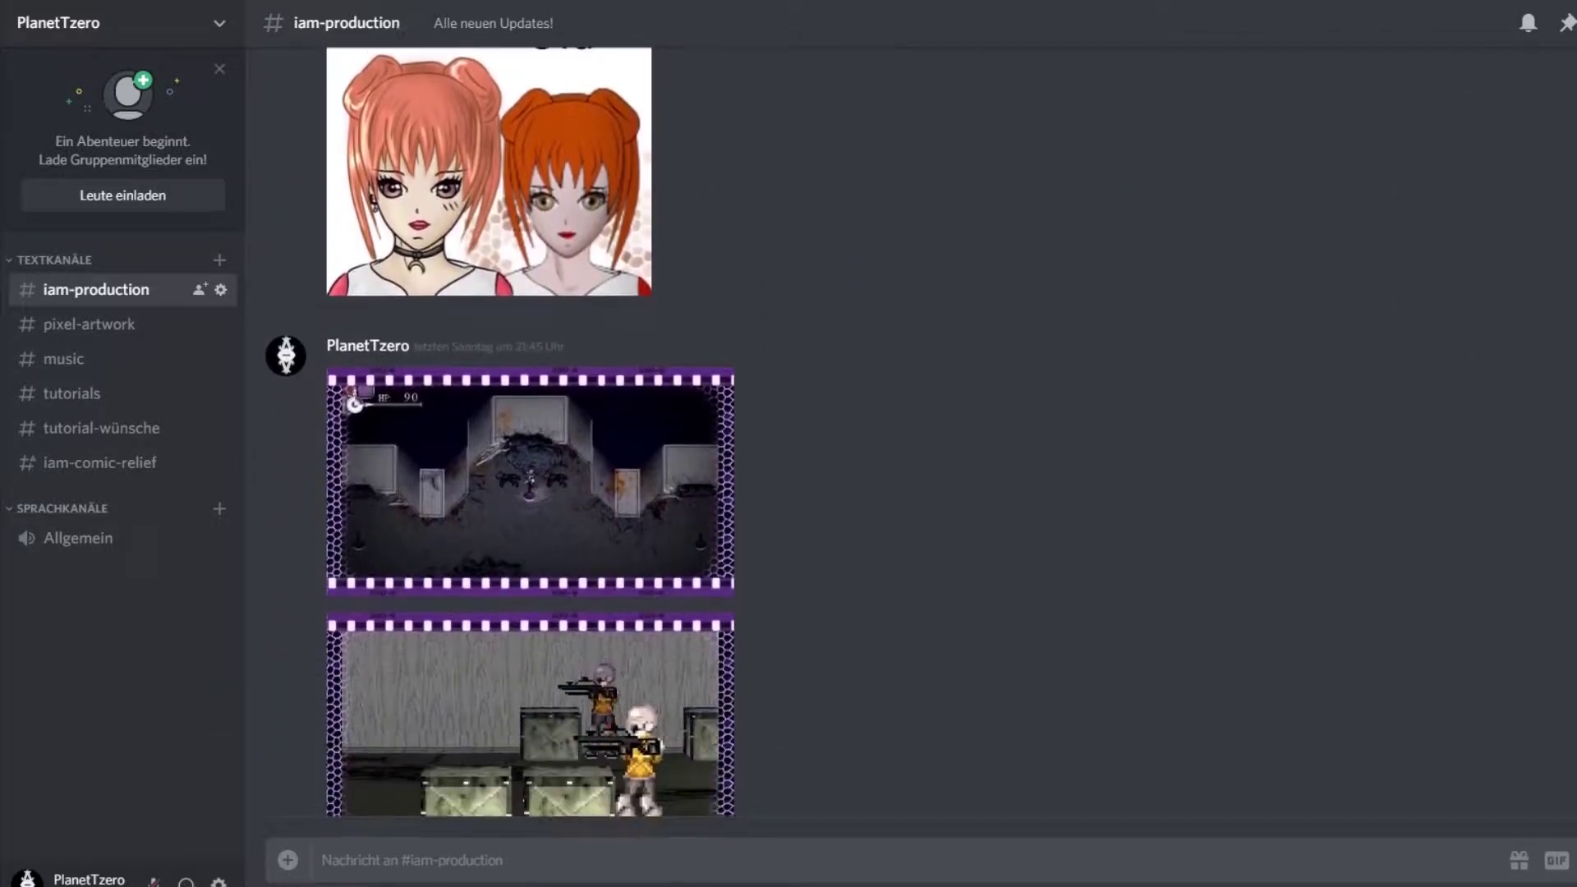
Scroll down through the iam-production posts, then move to the tutorials channel
scroll(530, 431, down, 3)
scroll(529, 432, down, 3)
scroll(529, 431, down, 2)
scroll(530, 431, down, 3)
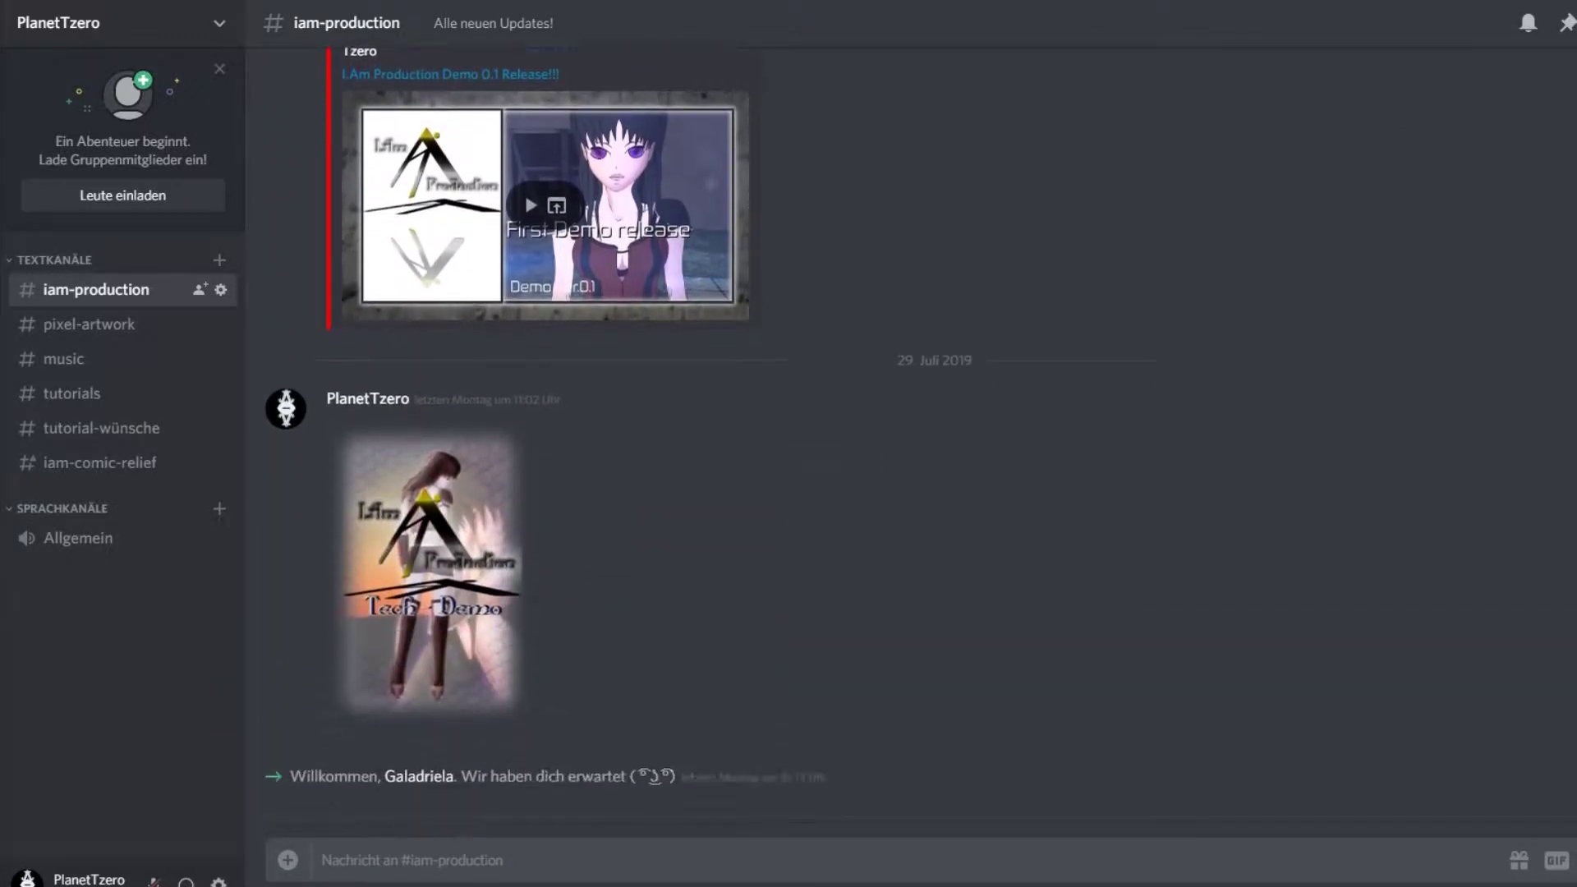
scroll(529, 431, down, 2)
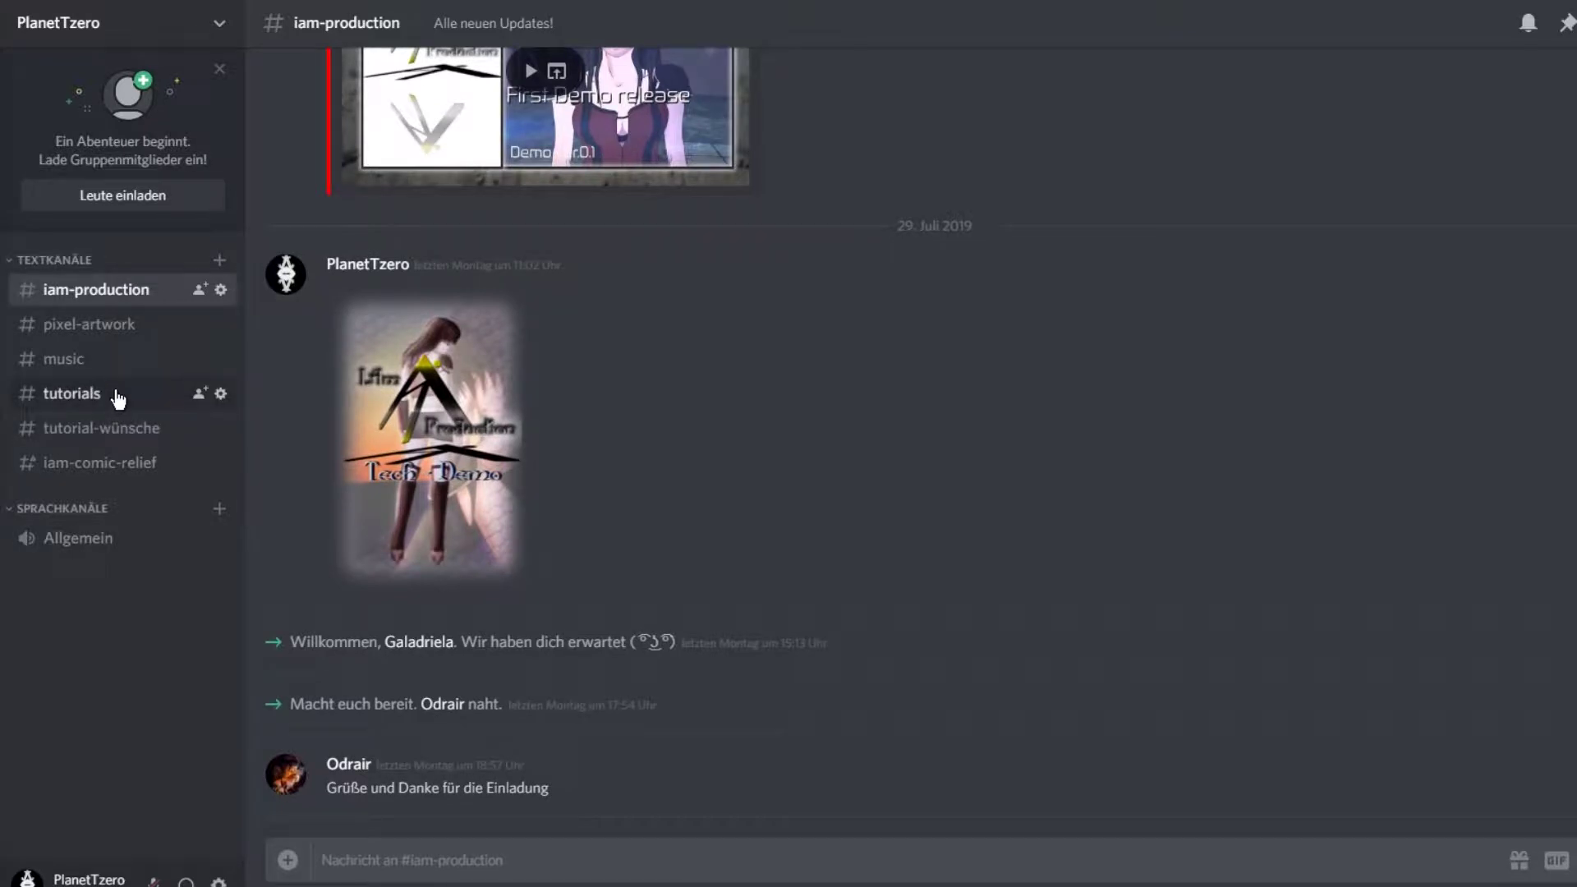
click(119, 399)
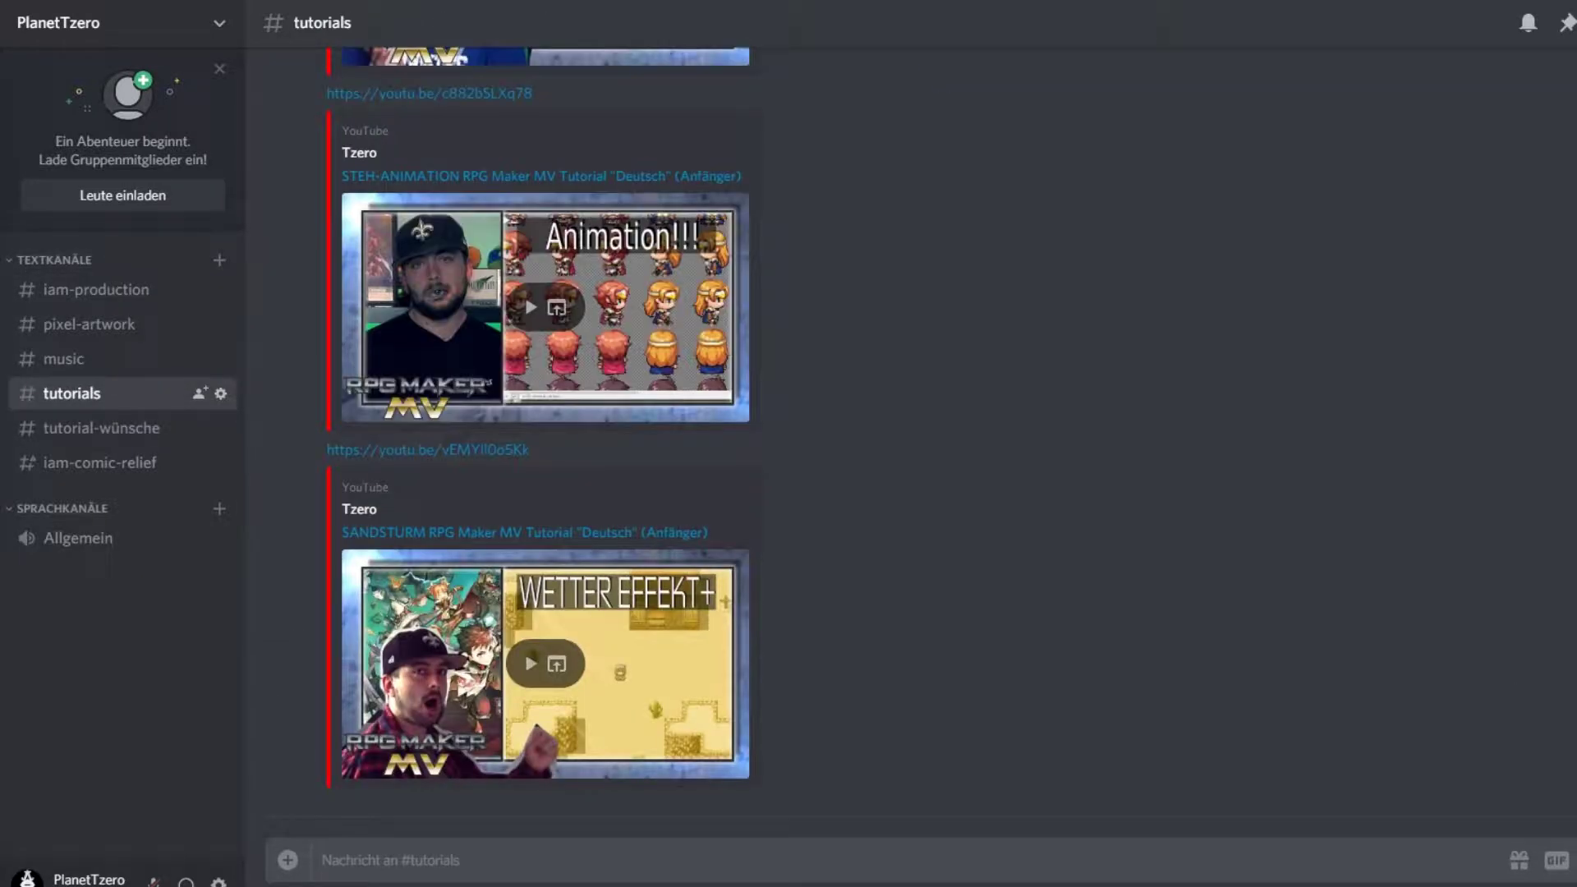
Scroll up through the tutorials channel and switch to tutorial-wünsche
scroll(542, 431, up, 1)
scroll(542, 431, up, 2)
scroll(542, 431, up, 2)
scroll(542, 431, up, 1)
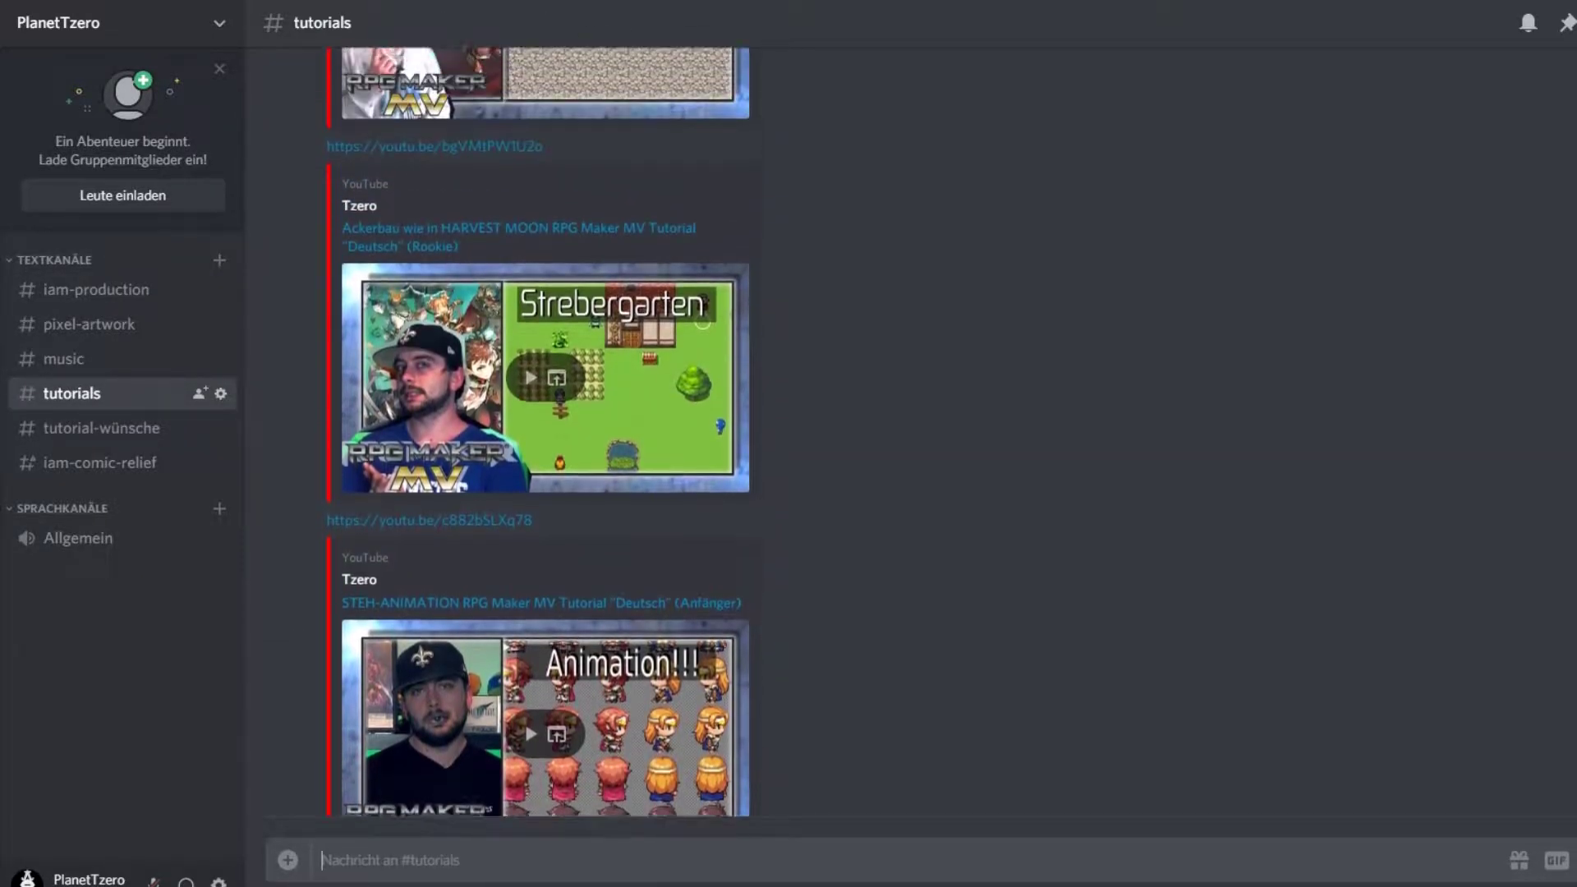
scroll(542, 431, up, 2)
scroll(542, 432, up, 2)
scroll(542, 431, up, 2)
scroll(542, 432, up, 2)
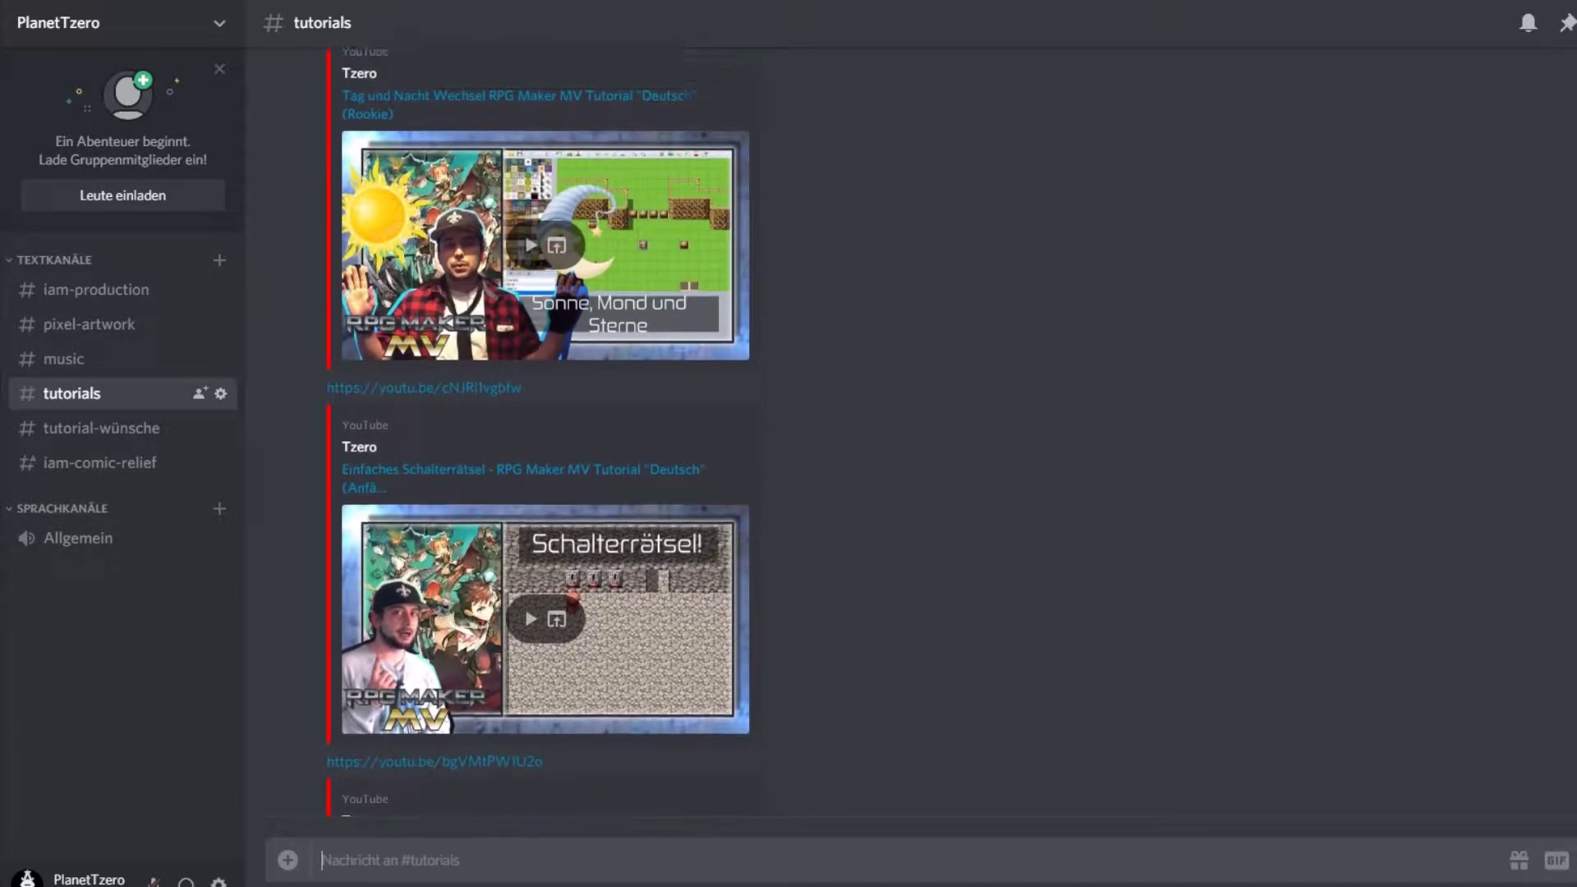
scroll(542, 431, up, 2)
scroll(542, 431, up, 2)
scroll(541, 432, up, 2)
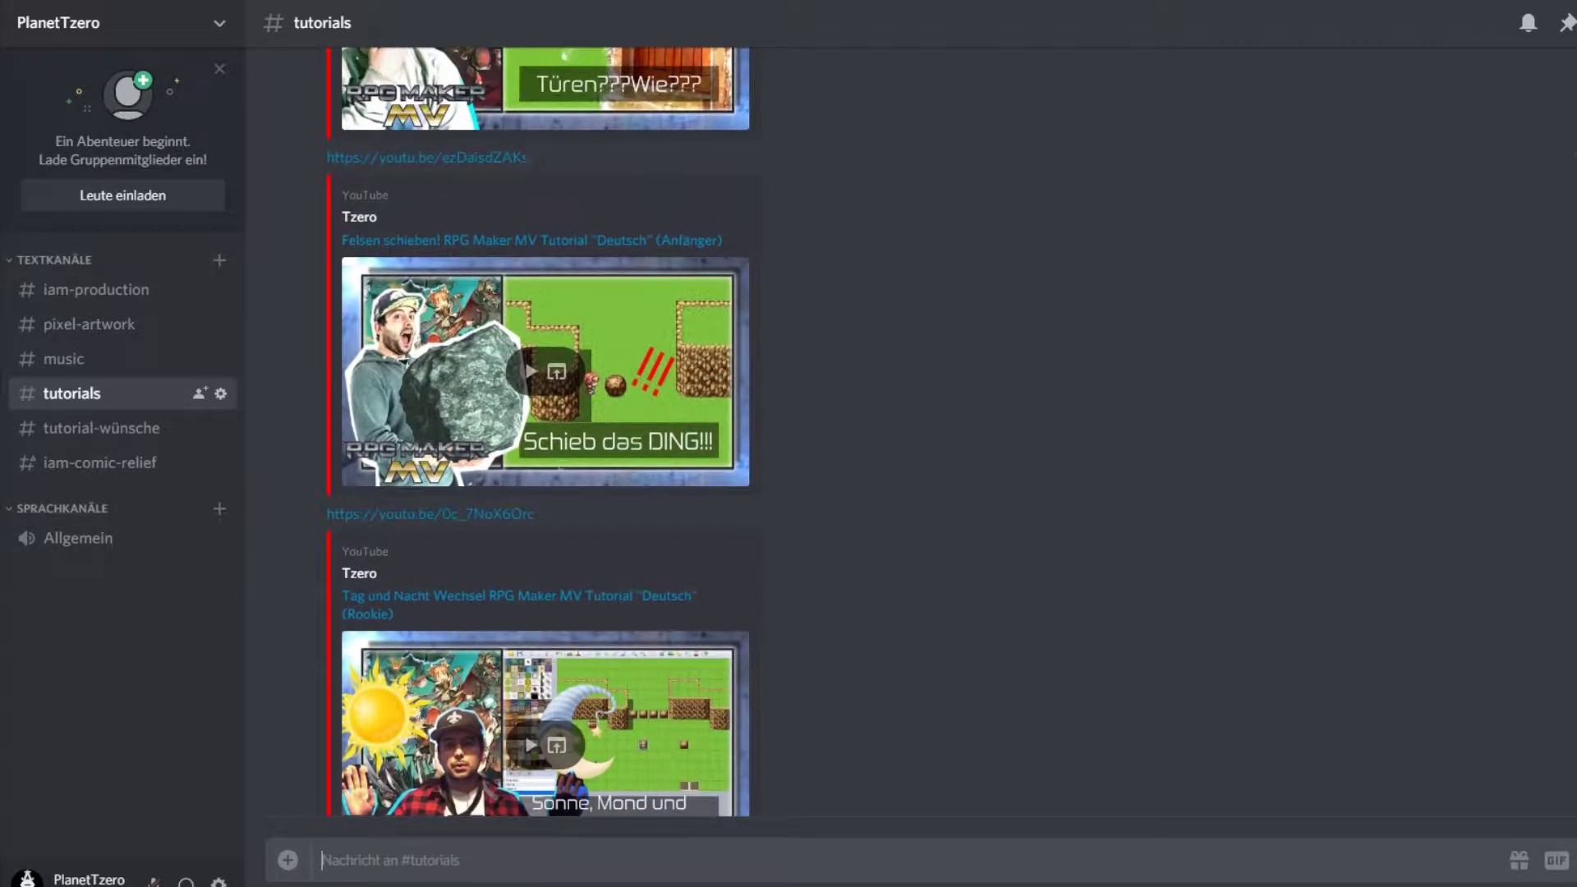
click(129, 428)
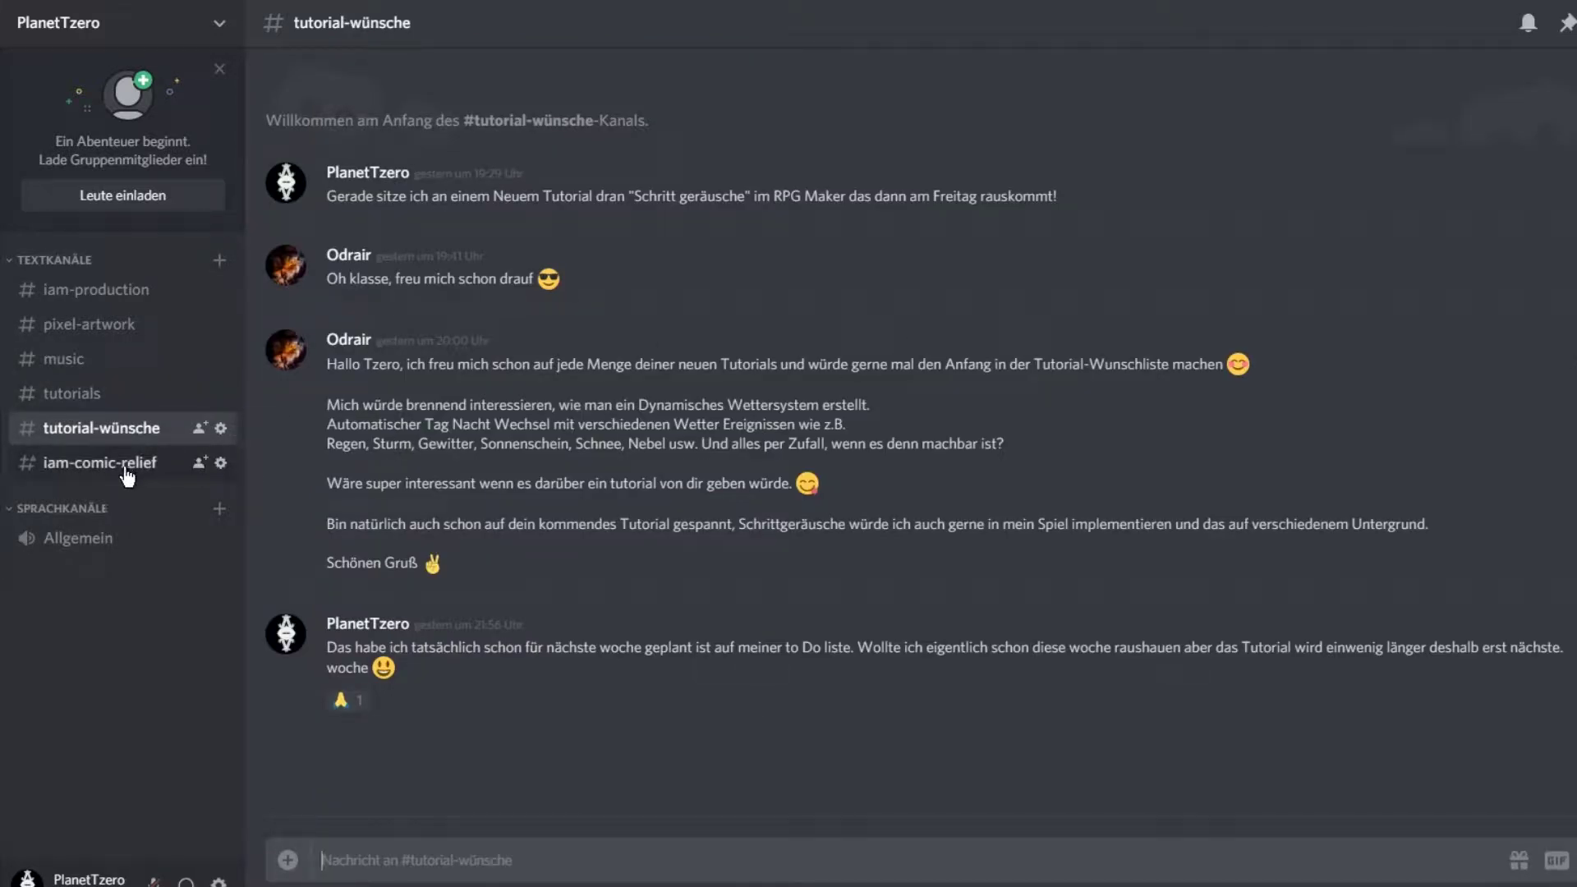
Return to iam-production, scroll down its posts, then go back to tutorials
click(96, 289)
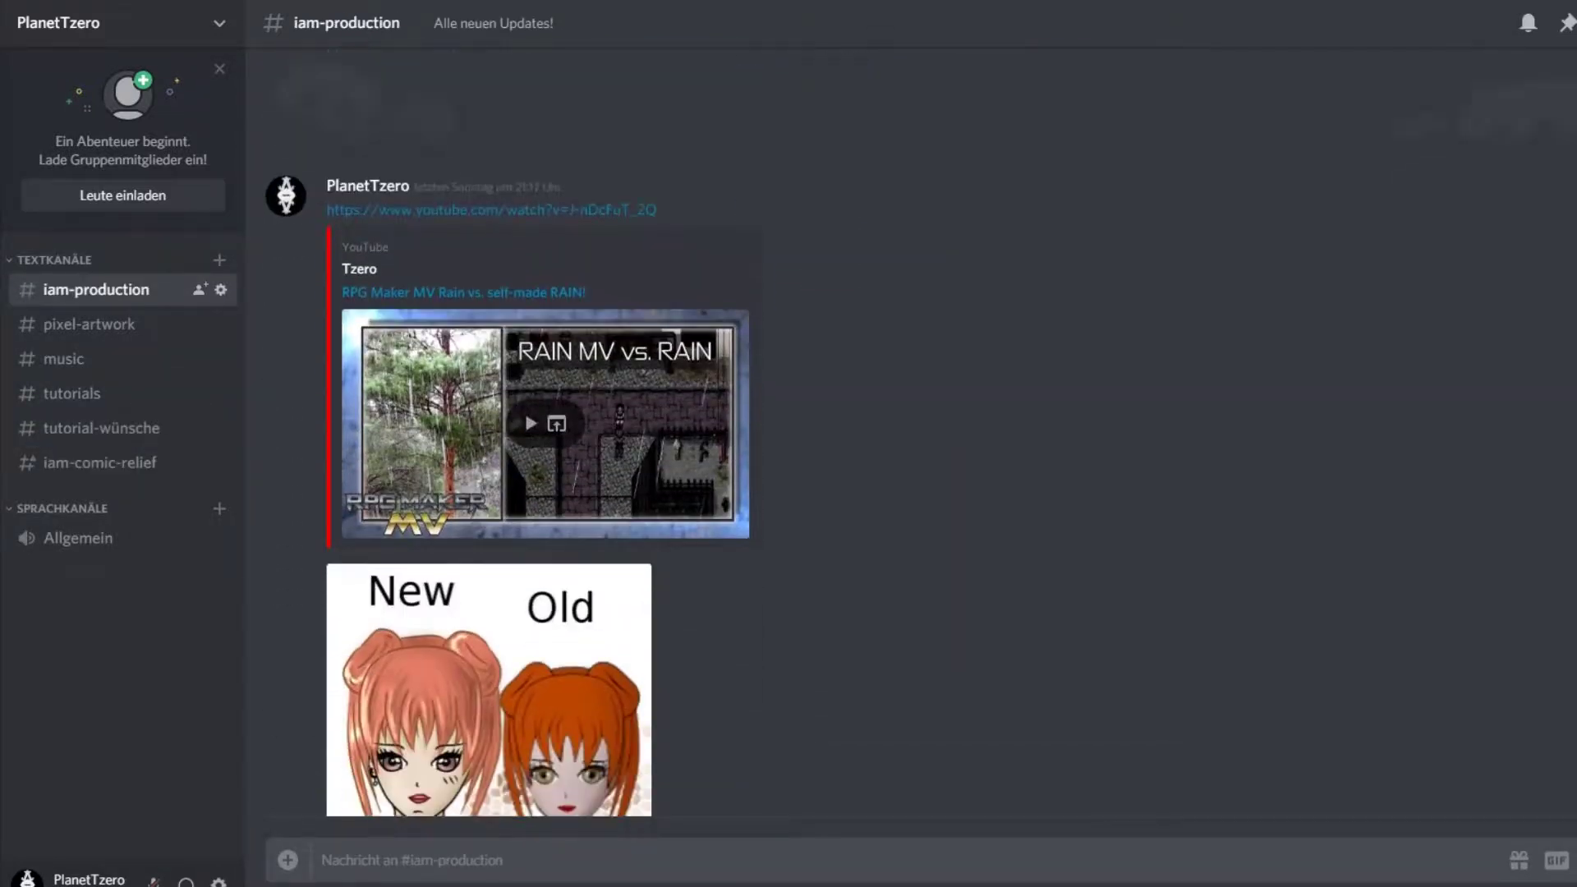
scroll(538, 431, down, 2)
scroll(538, 431, down, 2)
scroll(538, 431, down, 3)
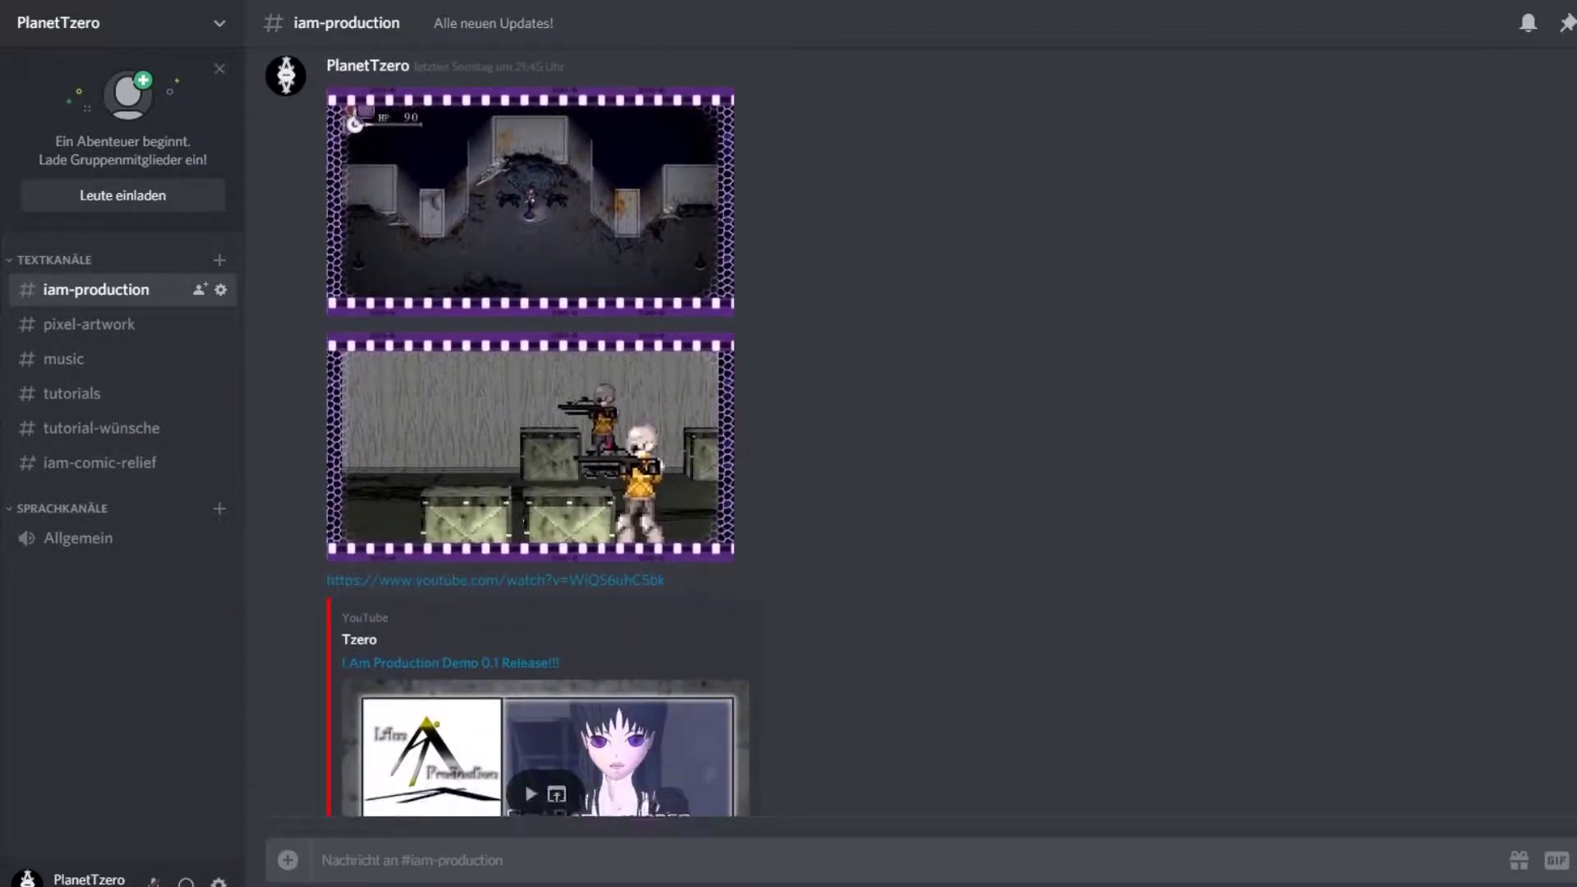
scroll(538, 431, down, 3)
scroll(1521, 535, down, 3)
scroll(1522, 536, down, 3)
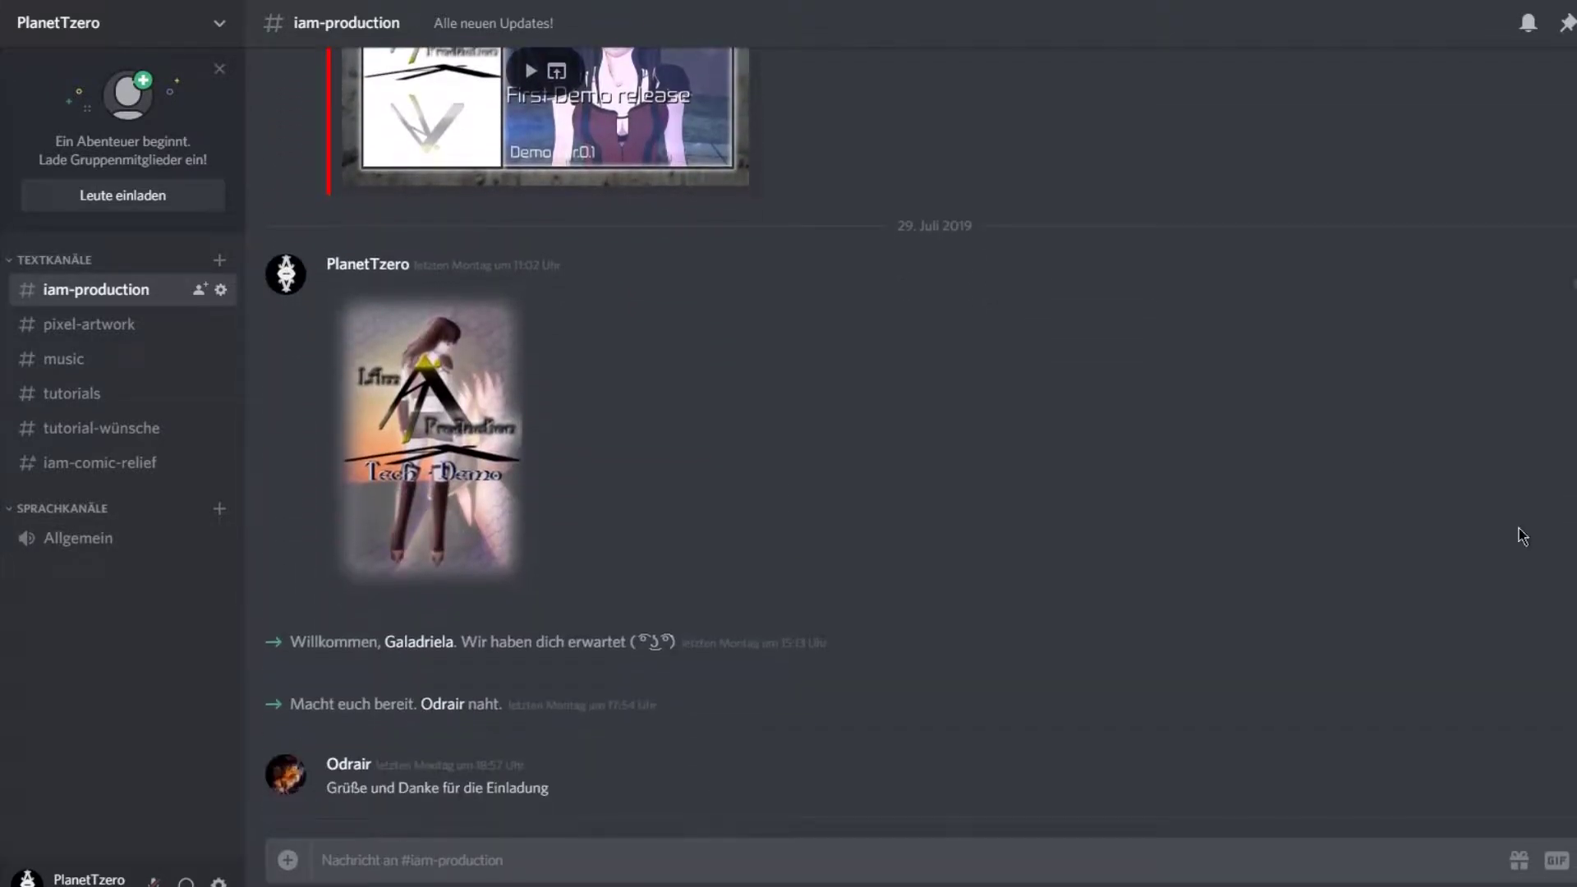
click(118, 397)
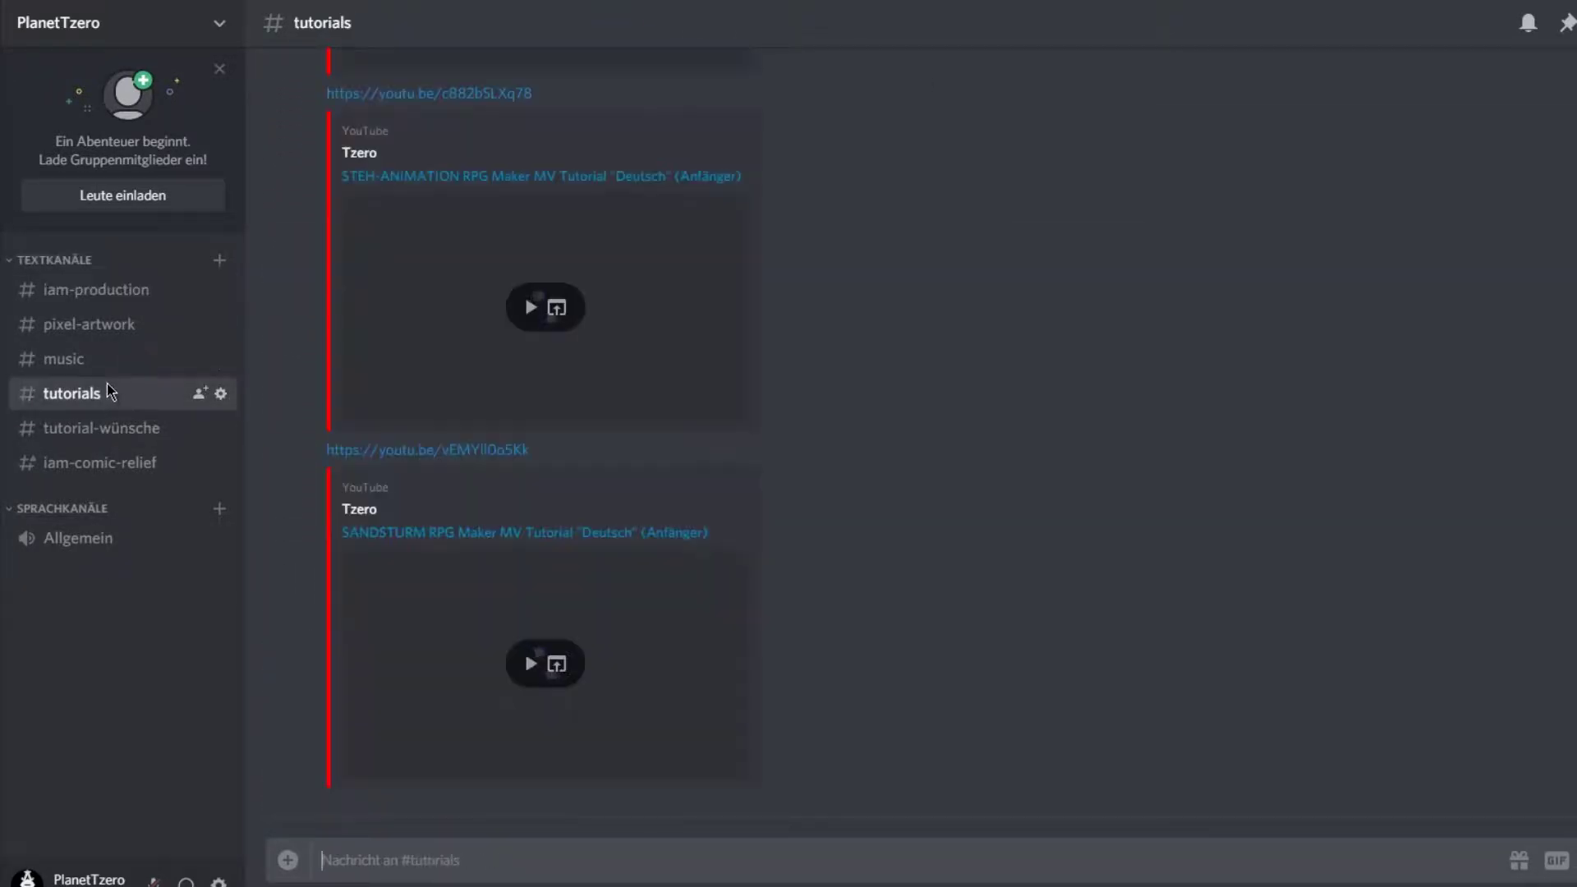
Scroll up through tutorials again and settle on the tutorial-wünsche channel
scroll(542, 427, up, 1)
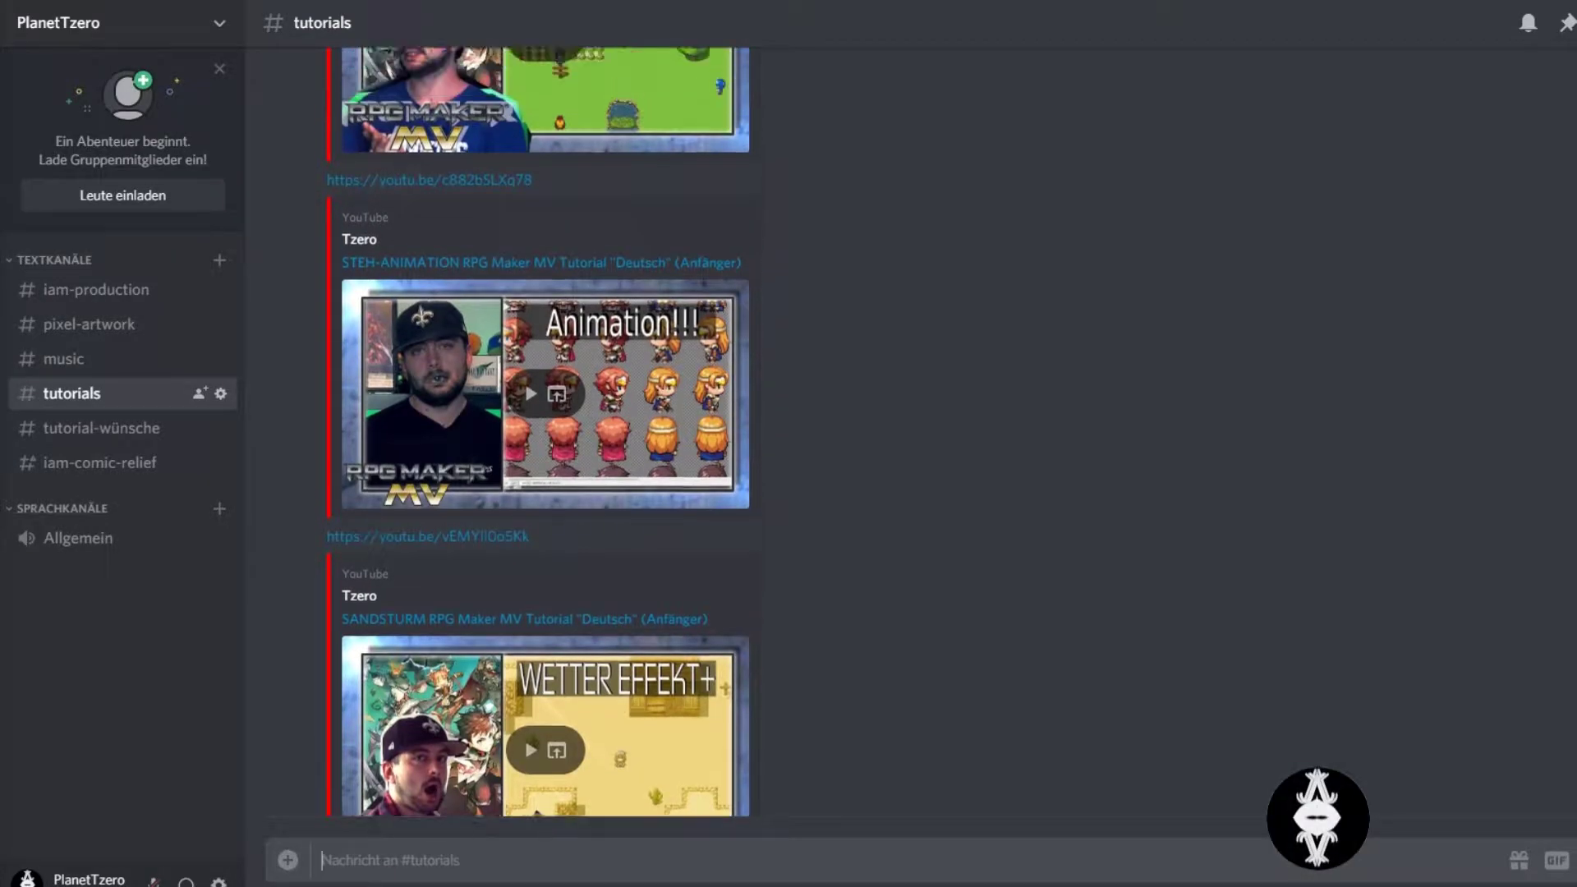
scroll(542, 427, up, 2)
scroll(542, 427, up, 2)
scroll(542, 427, up, 2)
scroll(542, 427, up, 2)
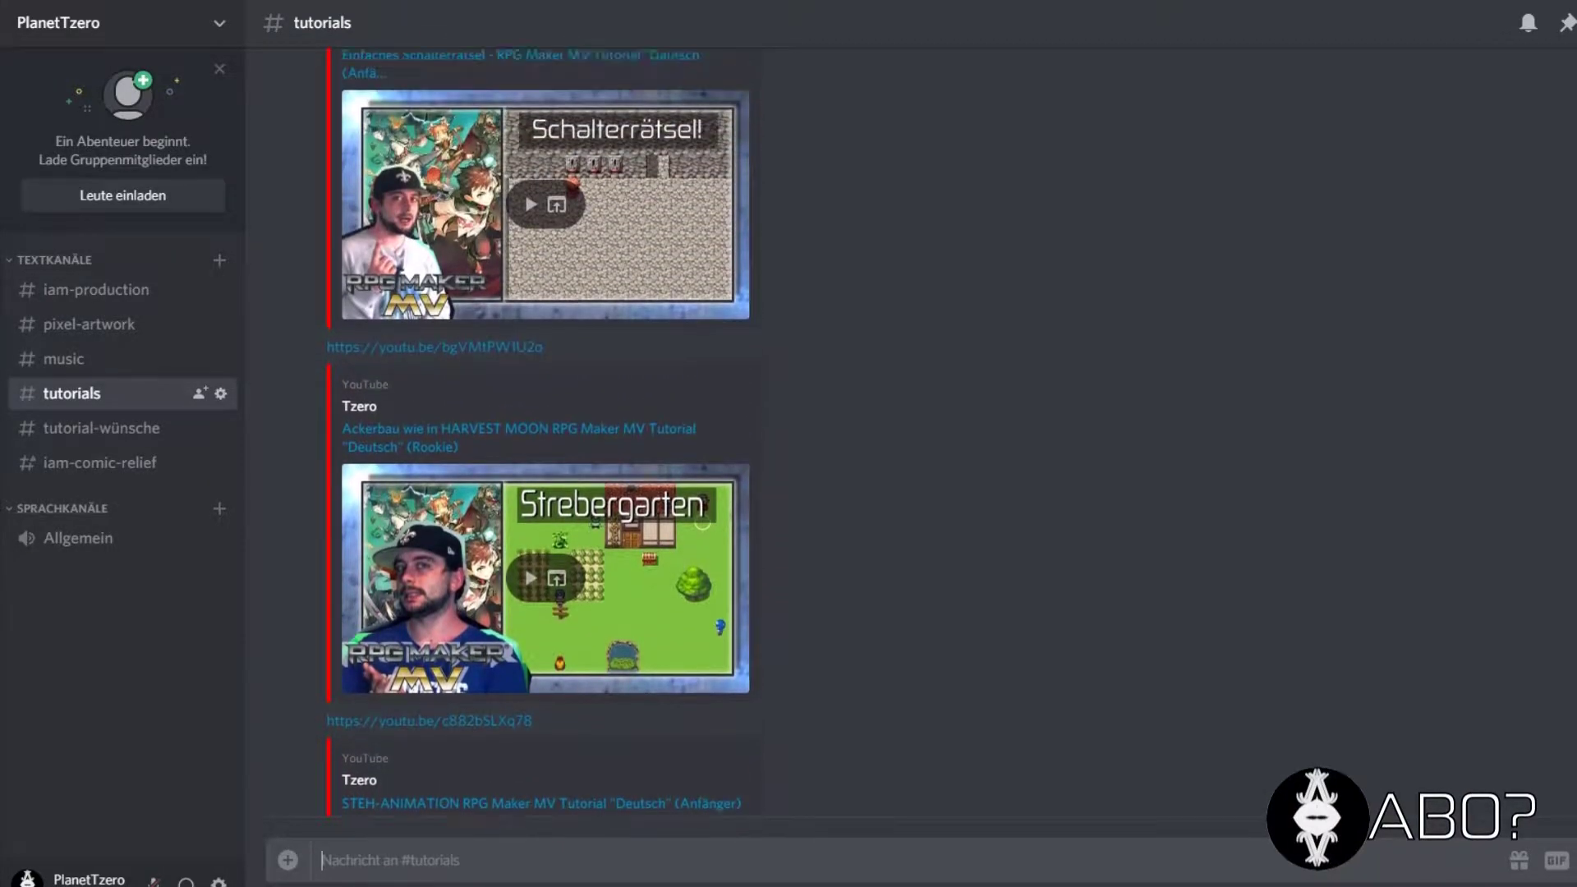
scroll(542, 427, up, 3)
scroll(542, 427, up, 2)
scroll(542, 427, up, 1)
scroll(542, 427, up, 2)
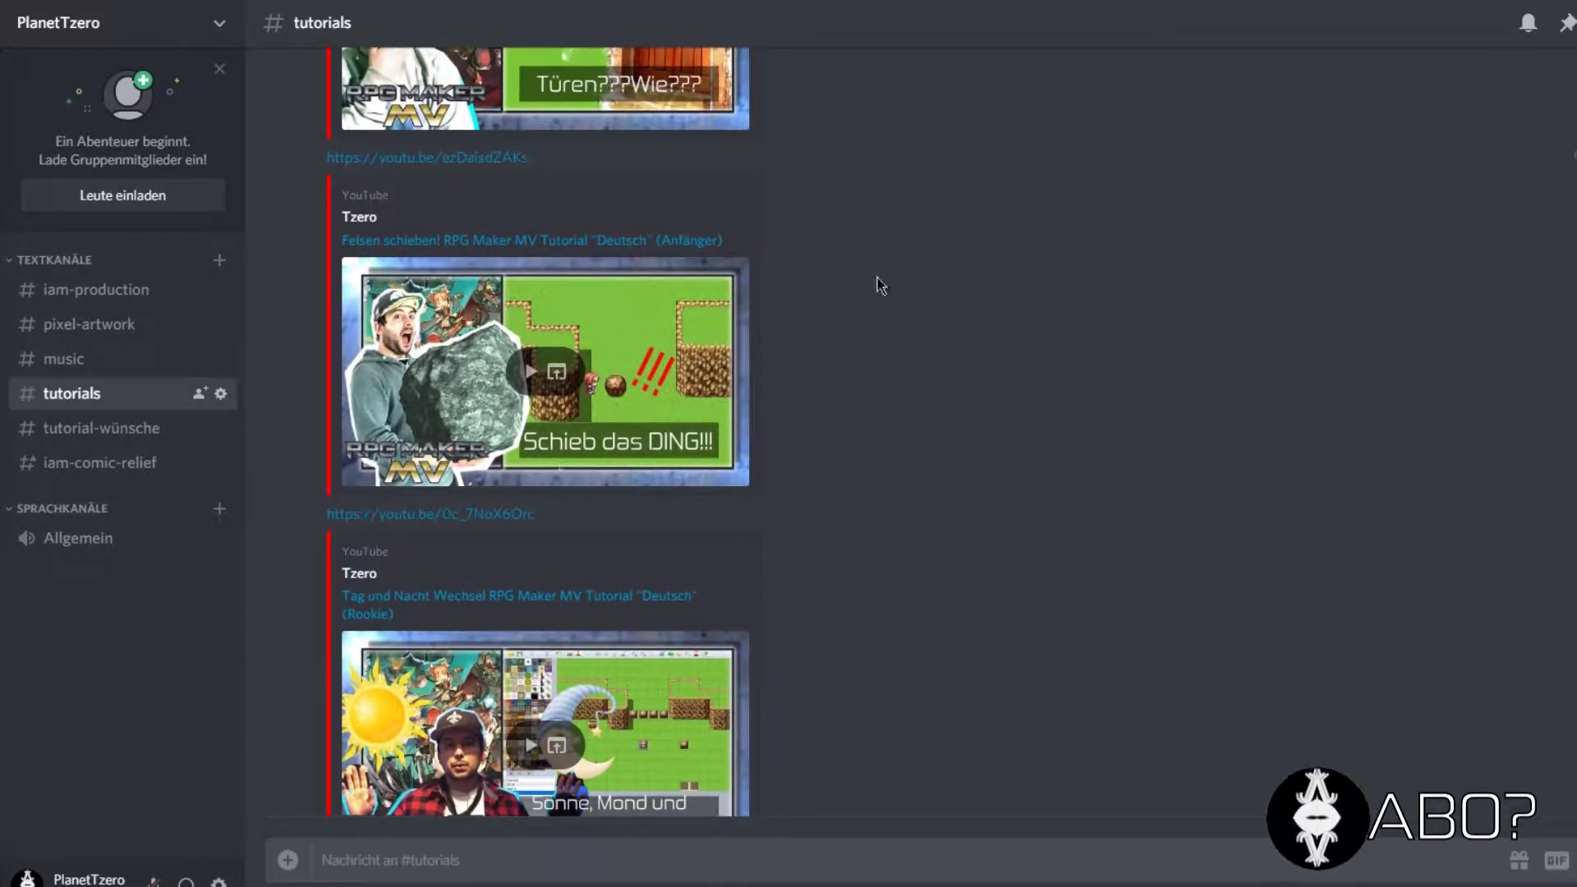
click(132, 427)
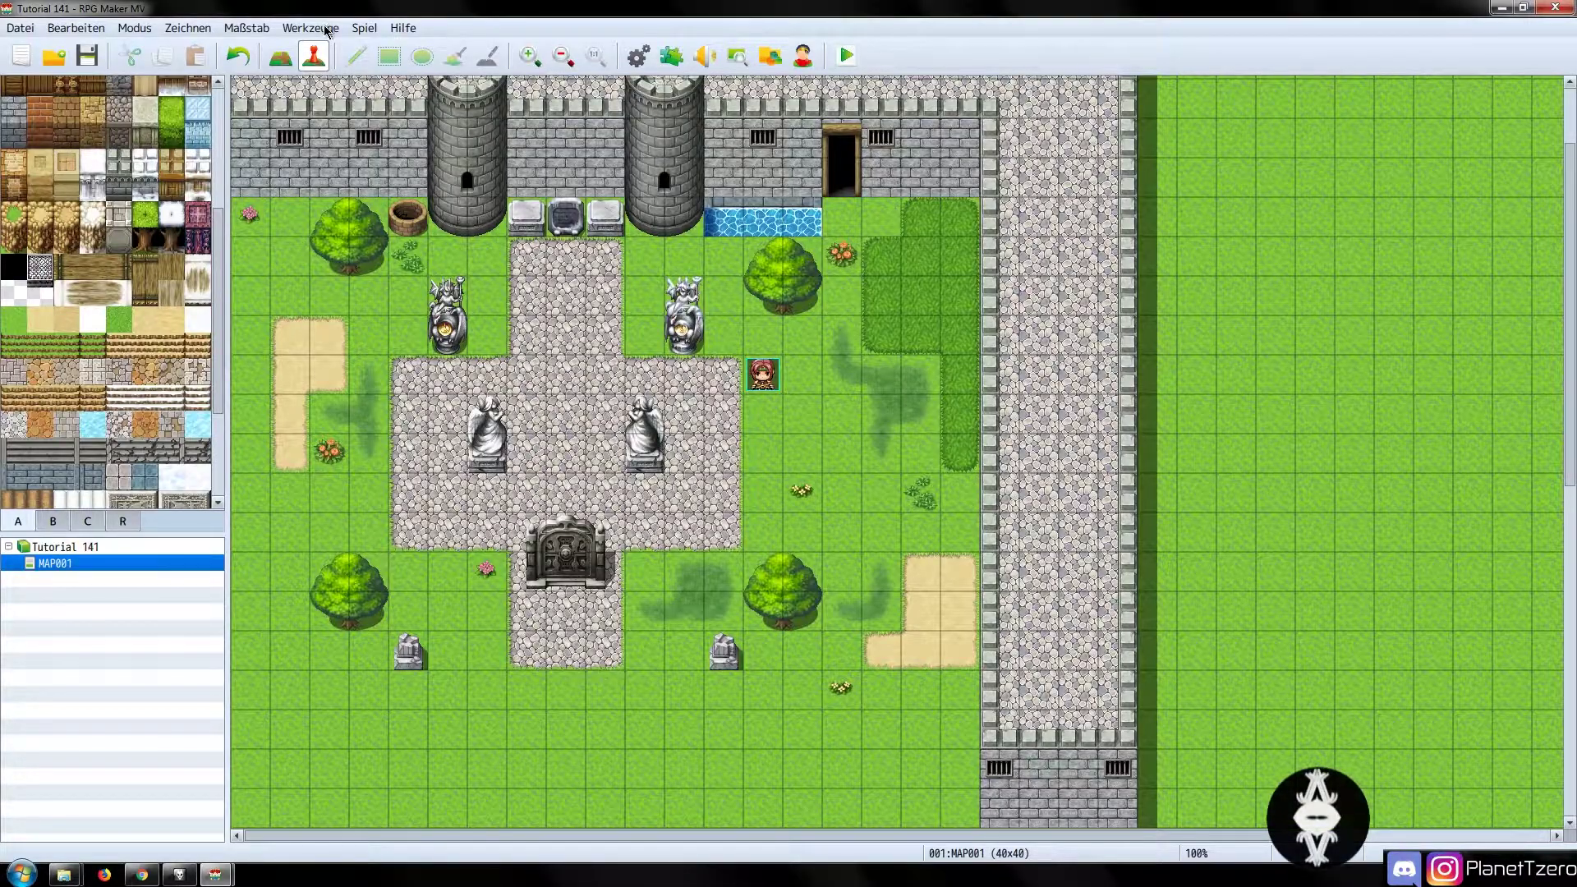
In the Datenbank, name common event 0001 'Schritt geräusche'
click(310, 28)
click(322, 47)
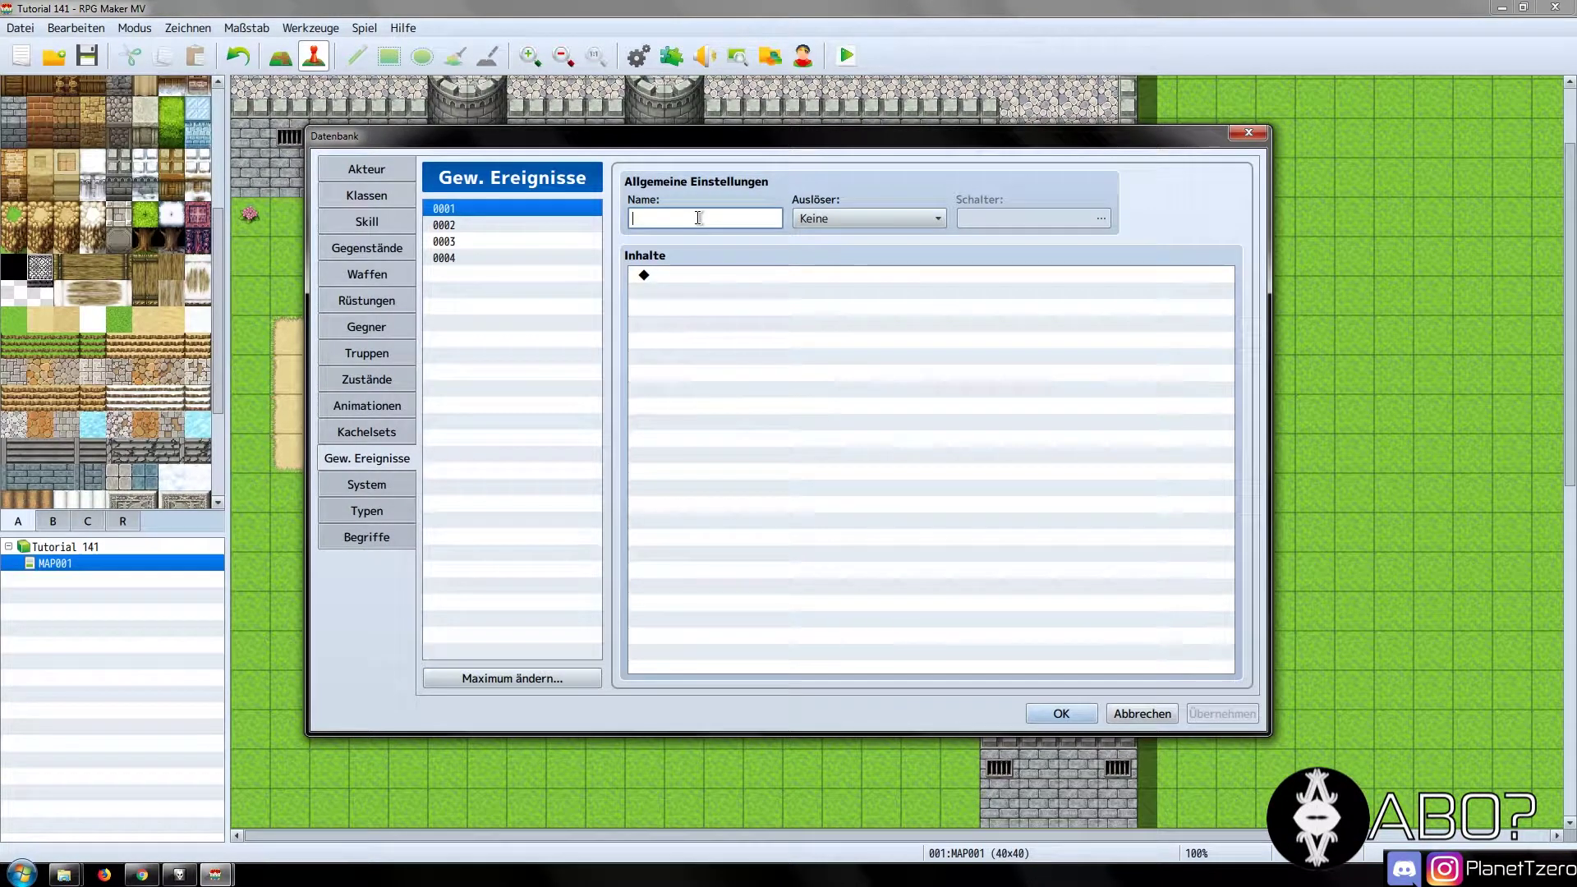
text(Schritt geräusche)
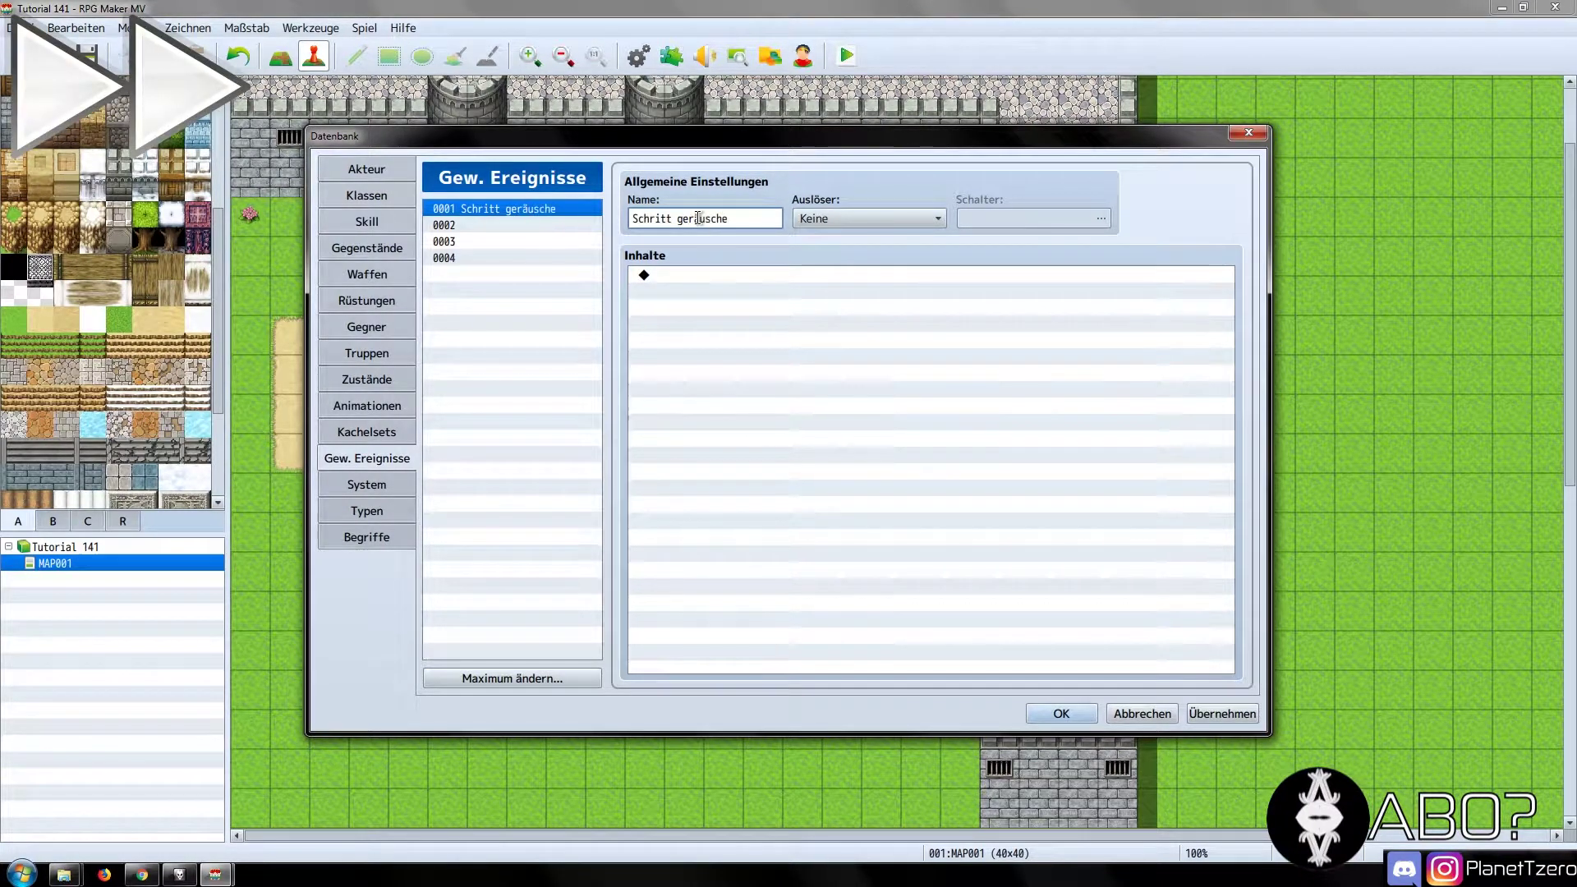
Set the trigger to Parallel with switch 0001 named 'Schrittgeräusche'
click(885, 218)
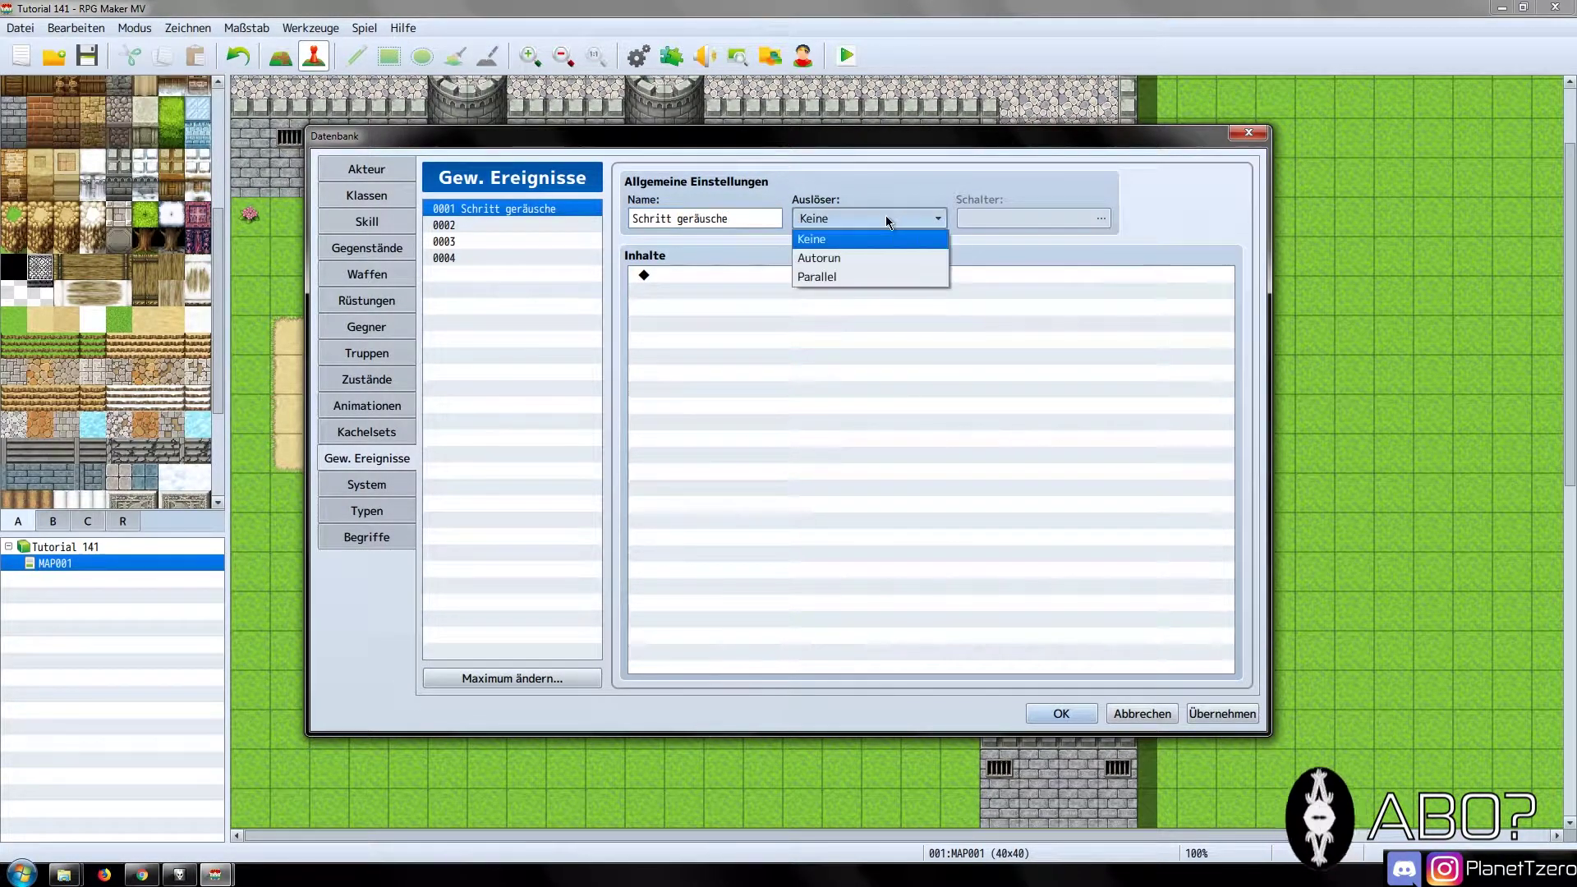
click(859, 277)
click(1003, 220)
click(868, 593)
text(Sch)
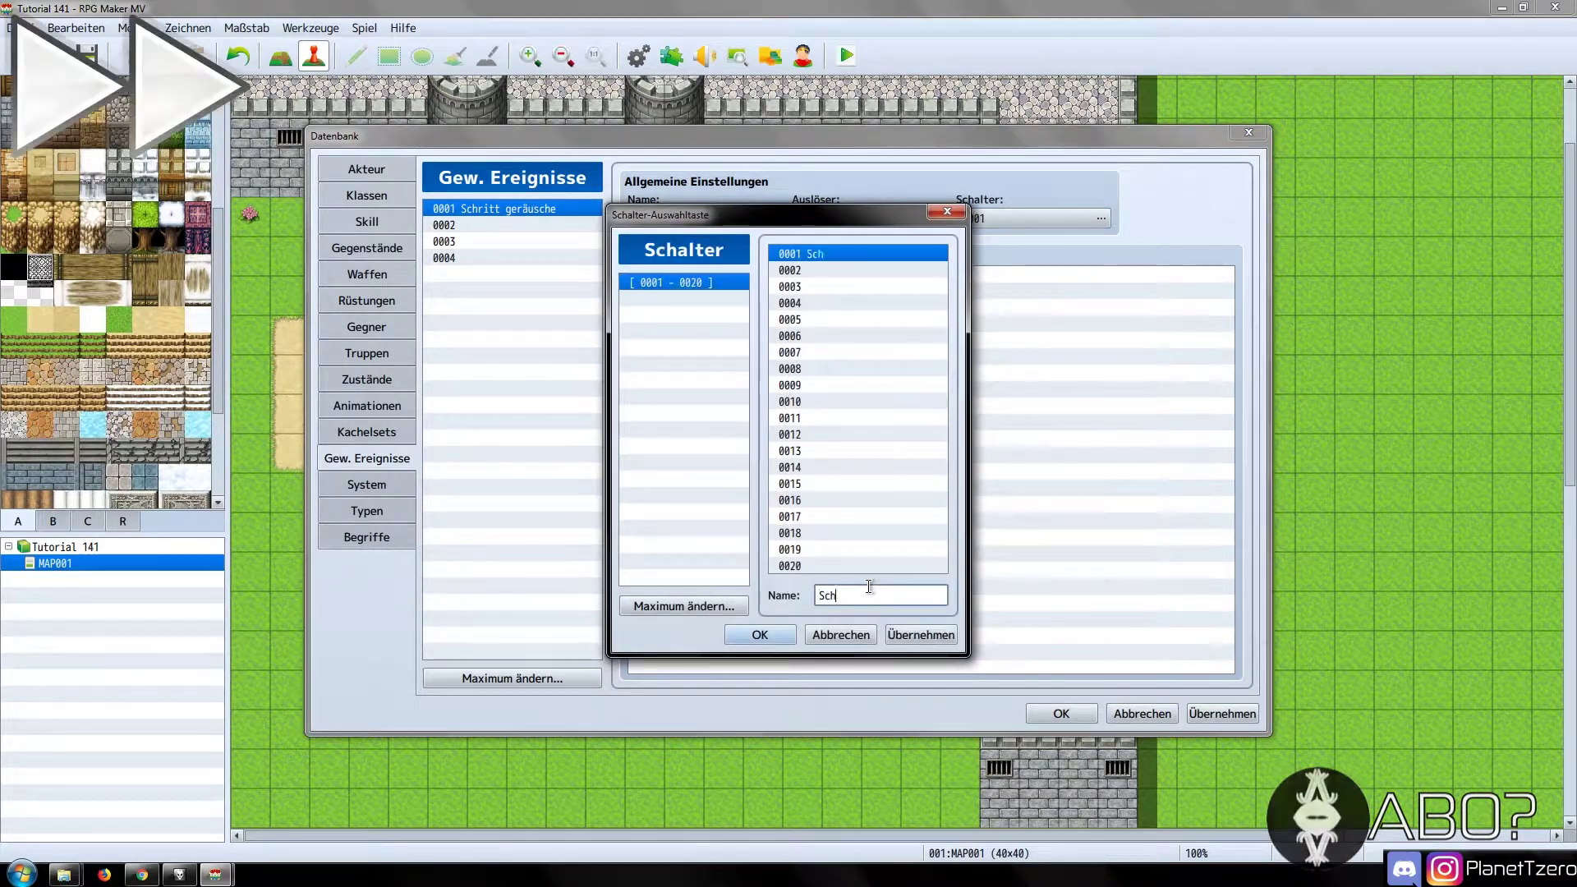
text(rittgeräusche)
click(791, 632)
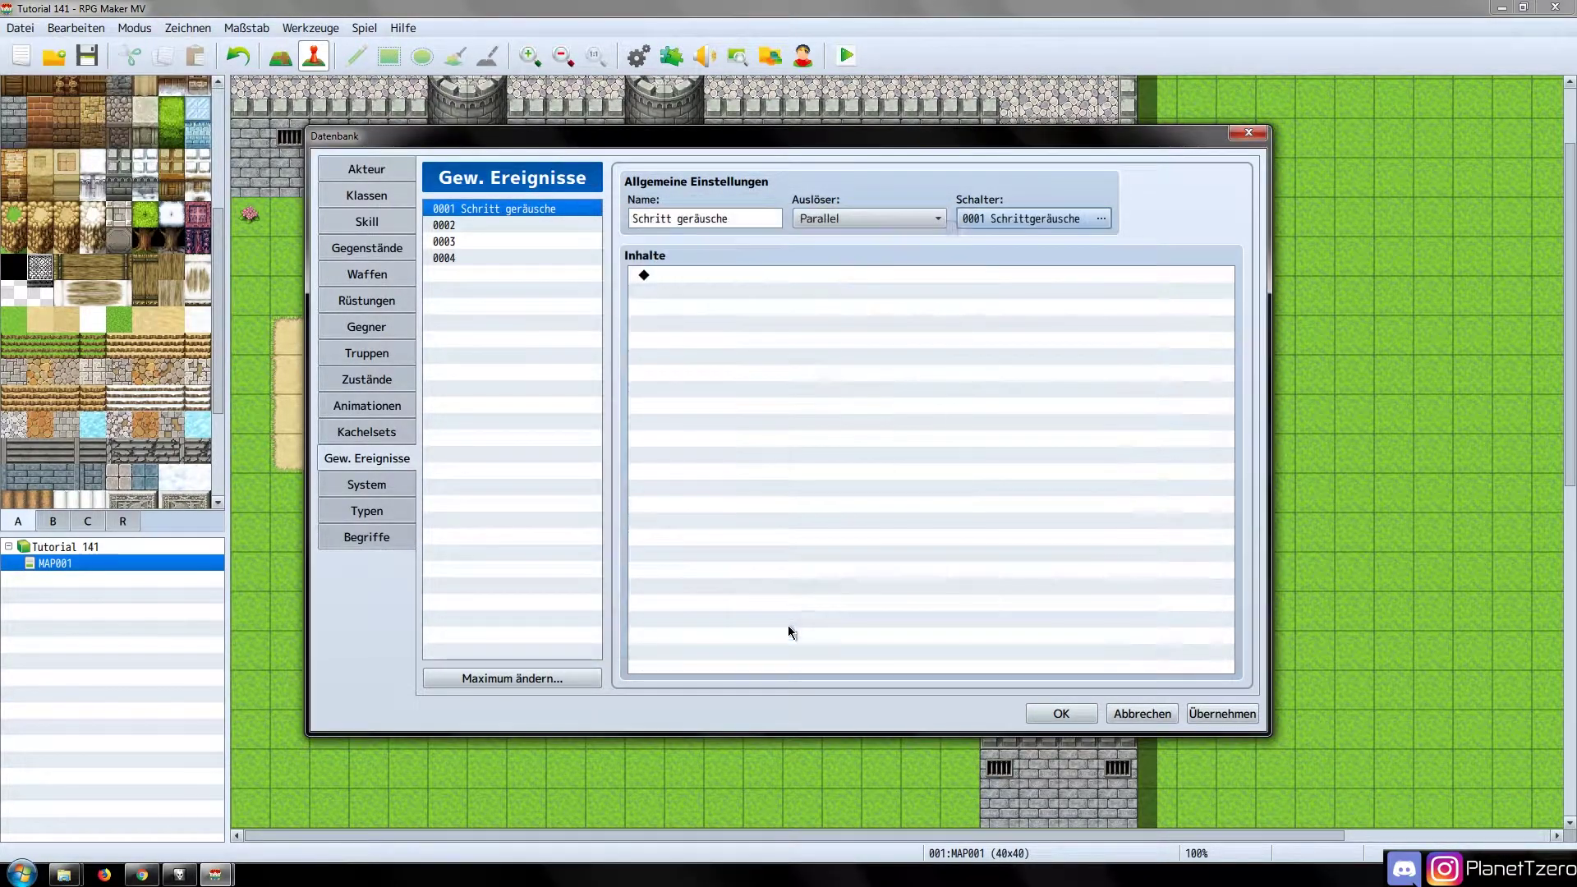
double_click(836, 366)
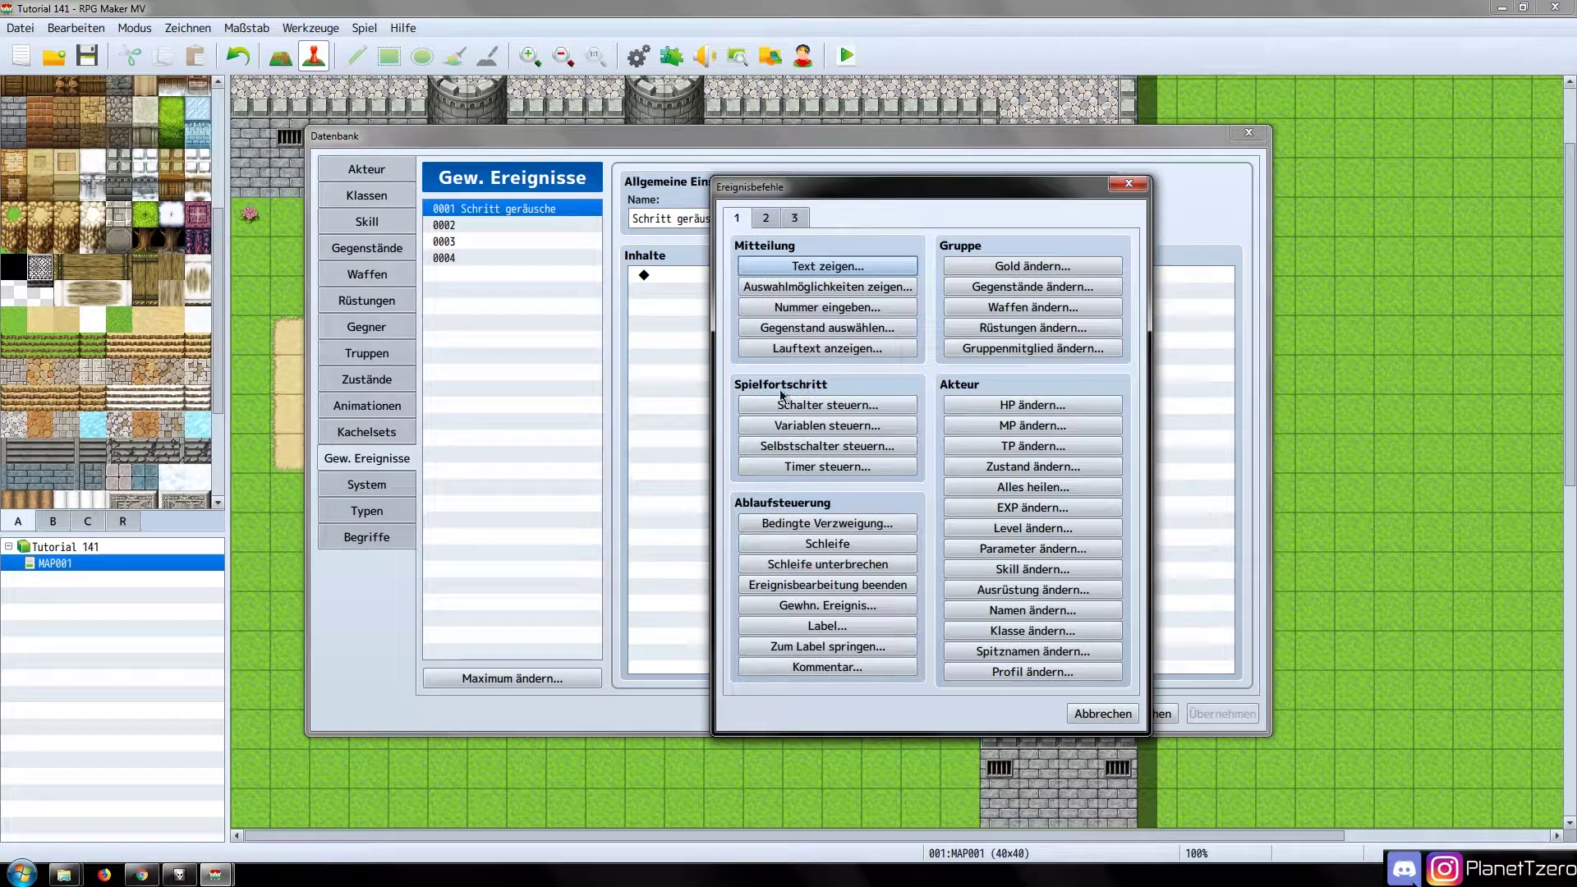
Add a Control Variables command setting 0001 Laufen X to the Player's Map X
click(825, 426)
click(919, 338)
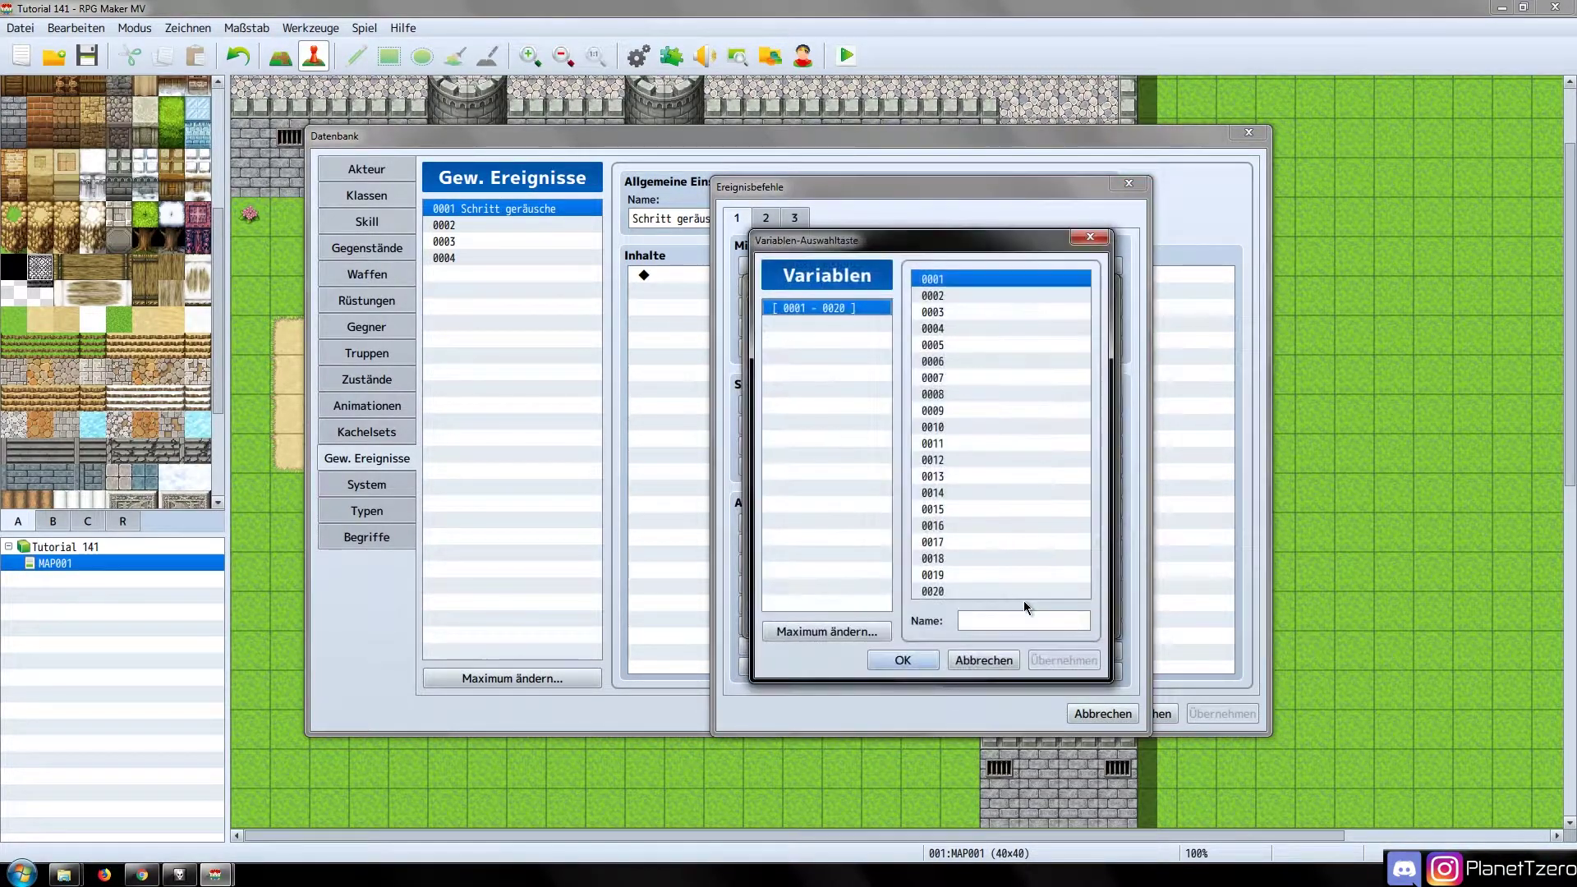
text(Laufen X)
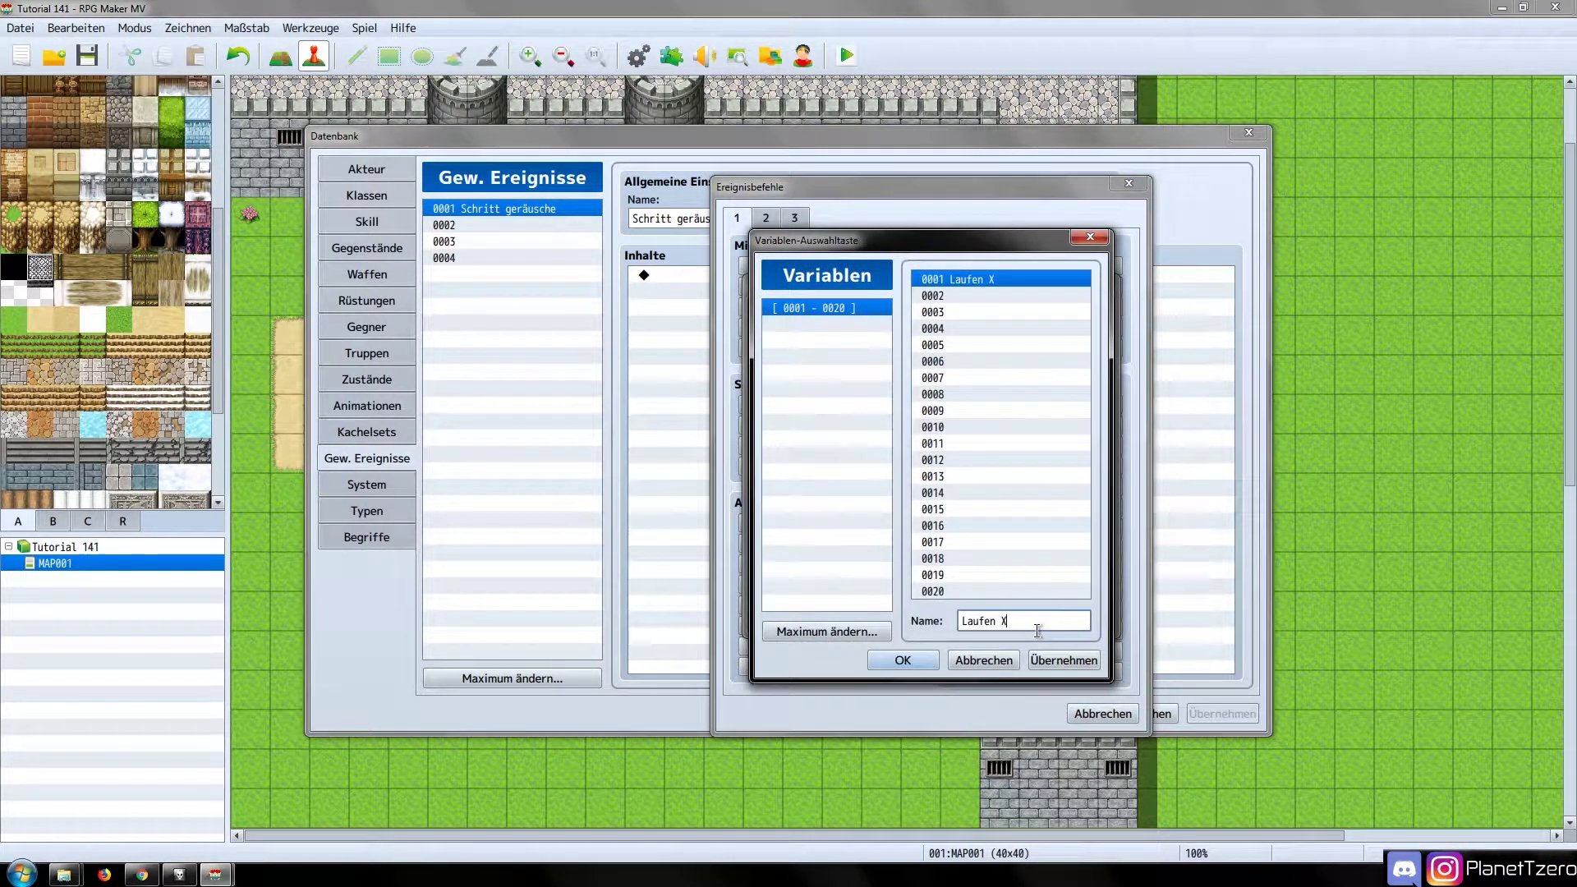
click(923, 659)
click(801, 500)
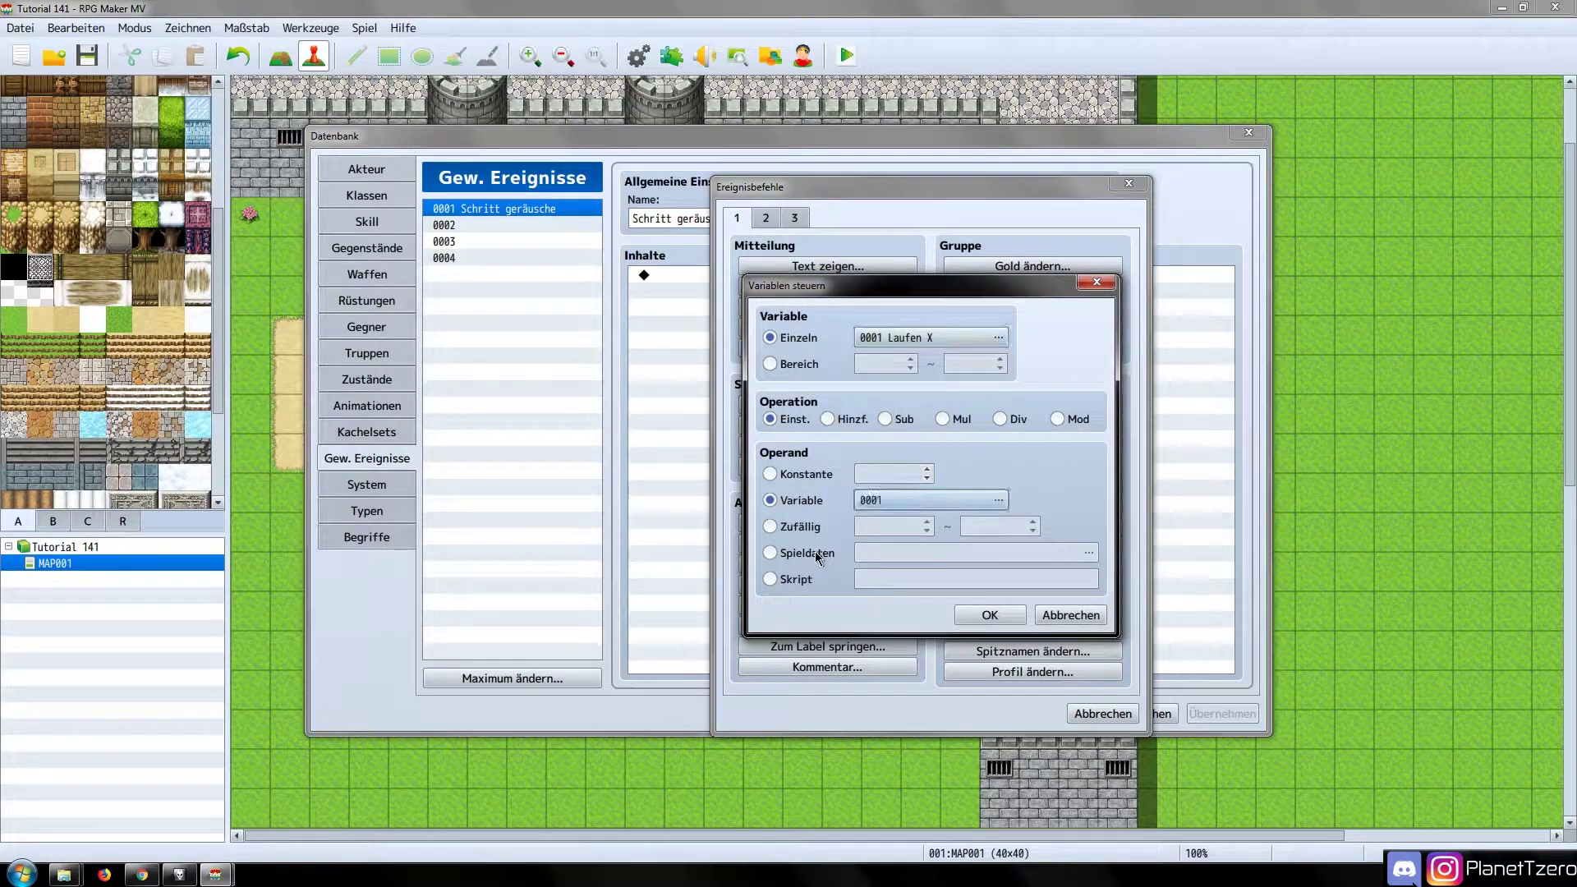
click(825, 553)
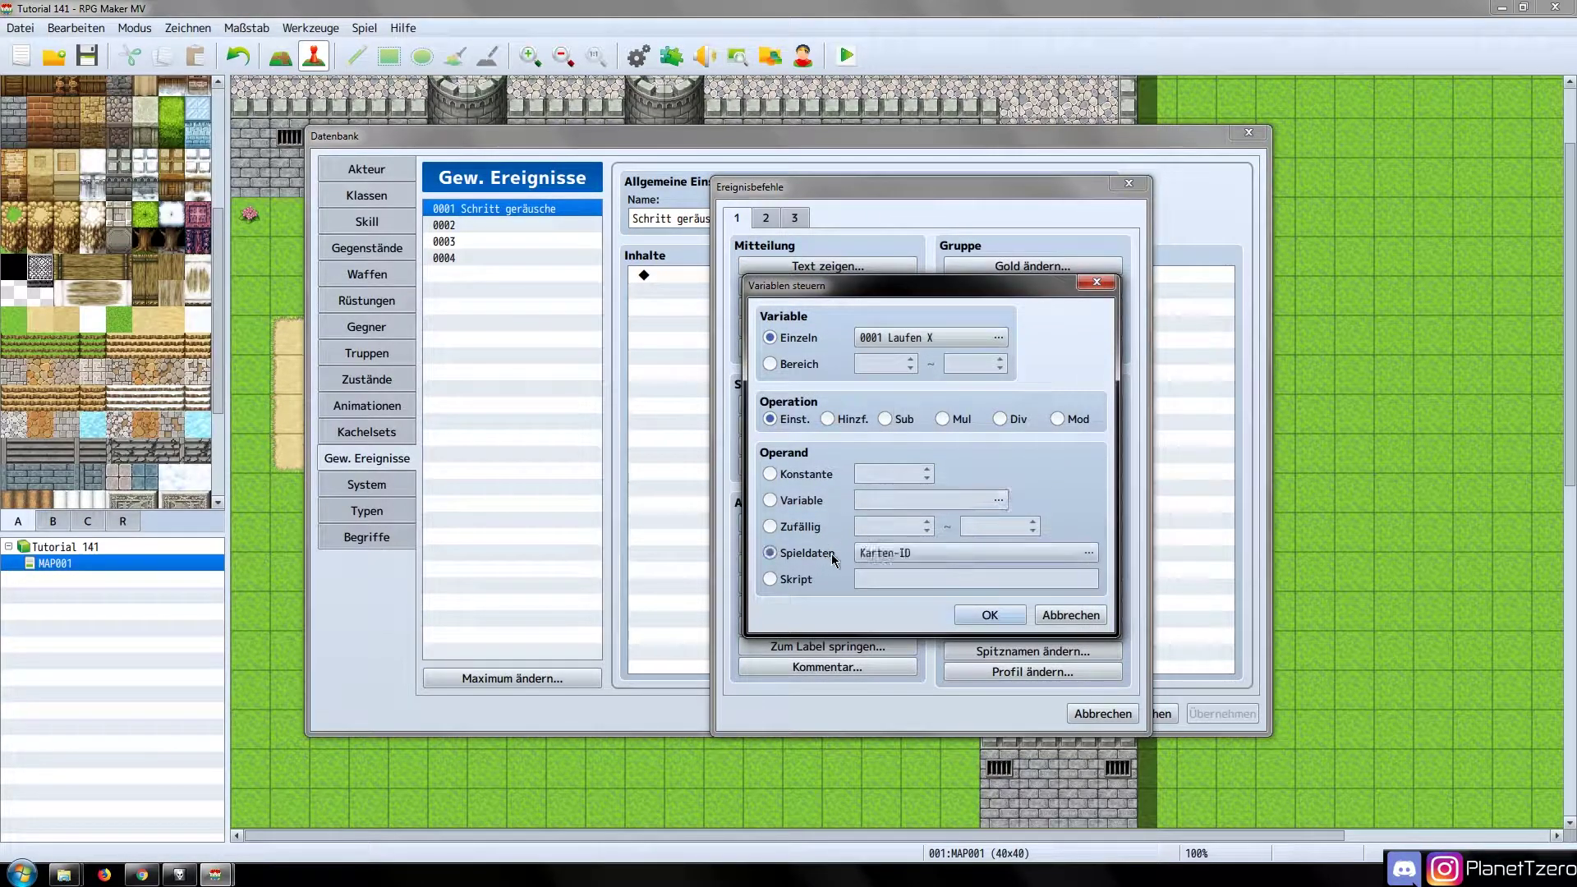
click(889, 553)
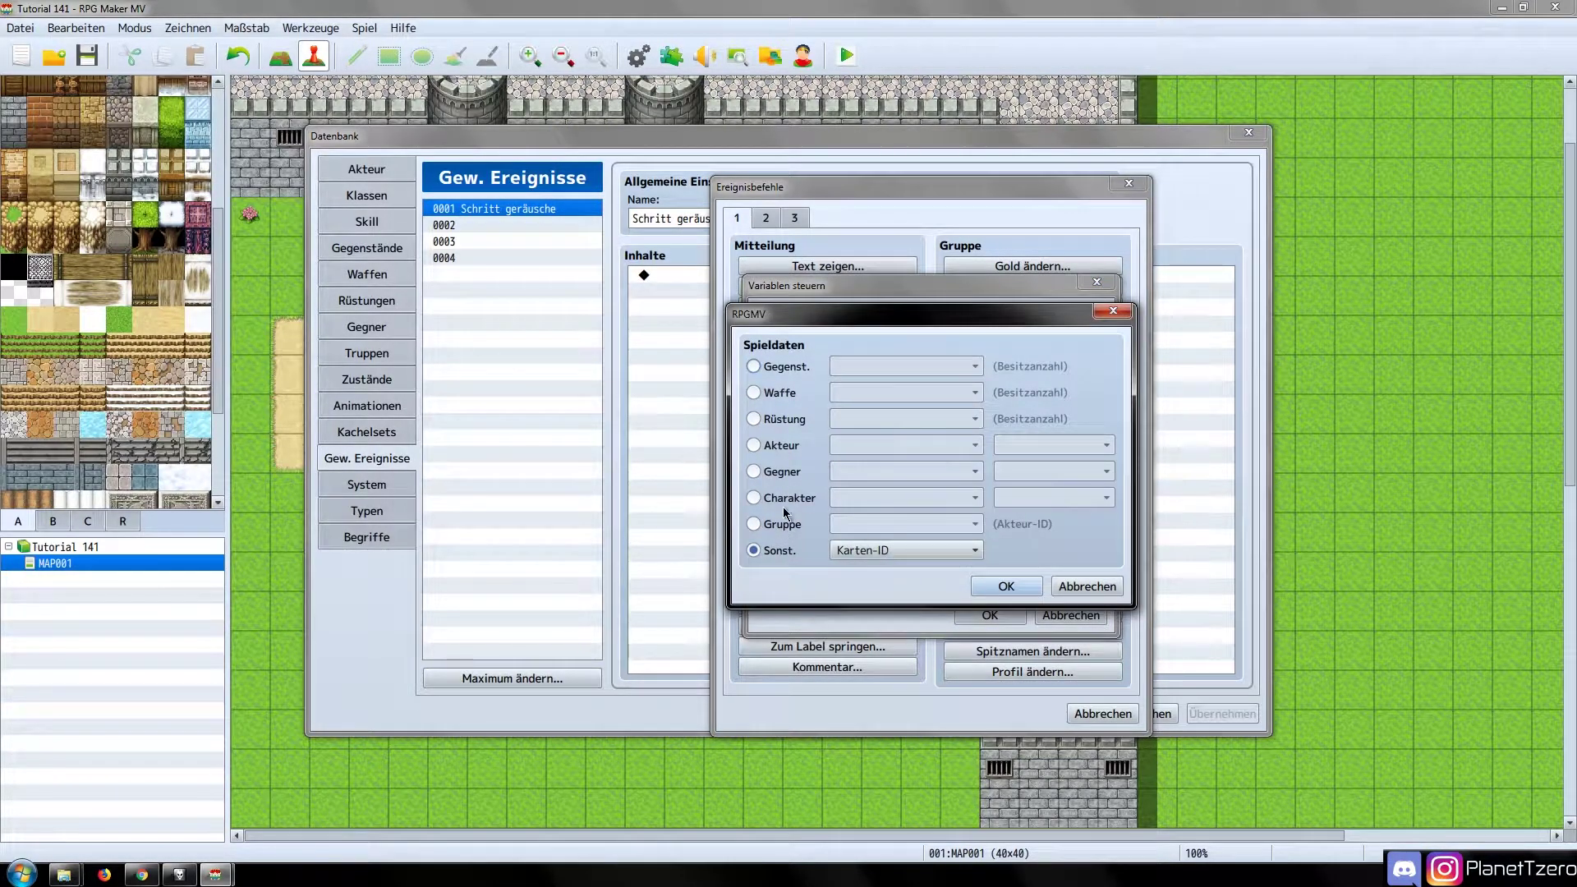
click(785, 506)
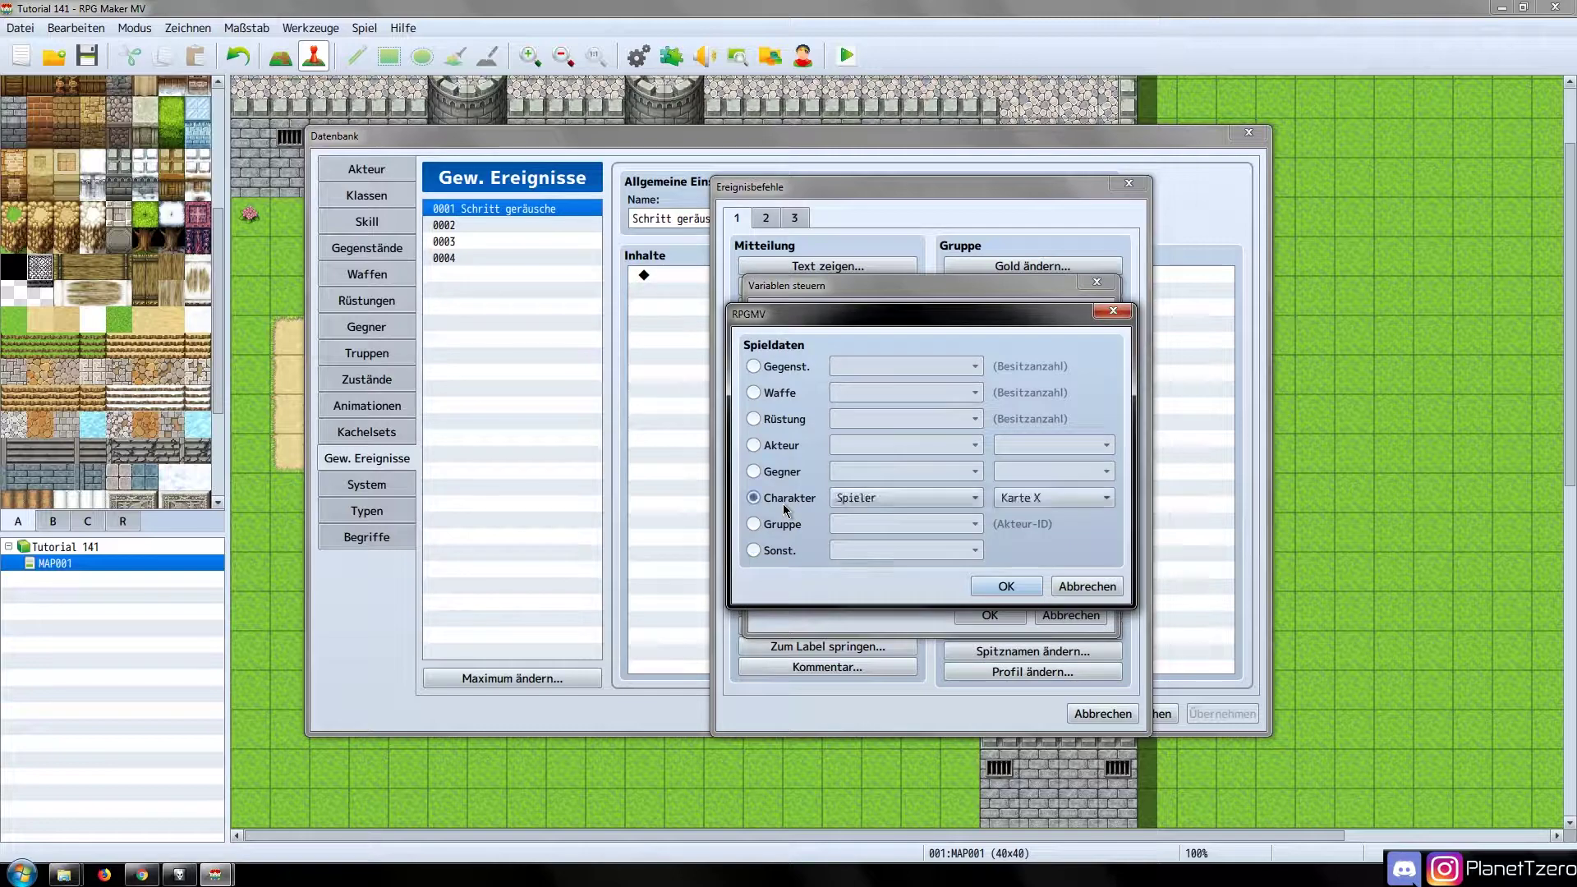
click(998, 586)
click(990, 615)
Duplicate the Laufen X command and change the copy's value to Player Map Y
click(872, 276)
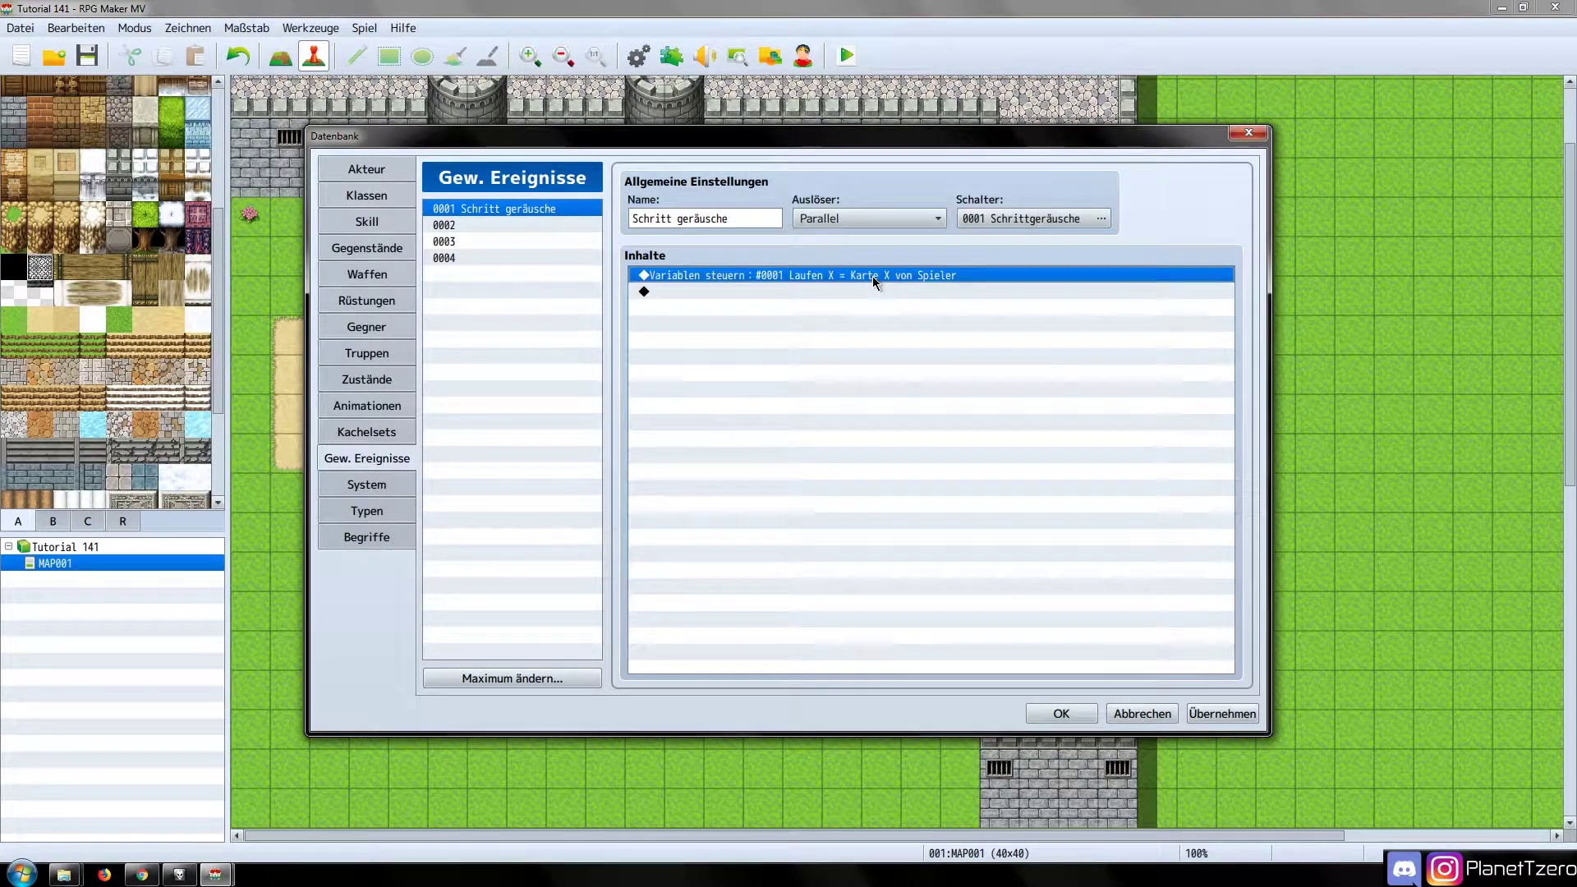
key(ctrl+c)
key(ctrl+v)
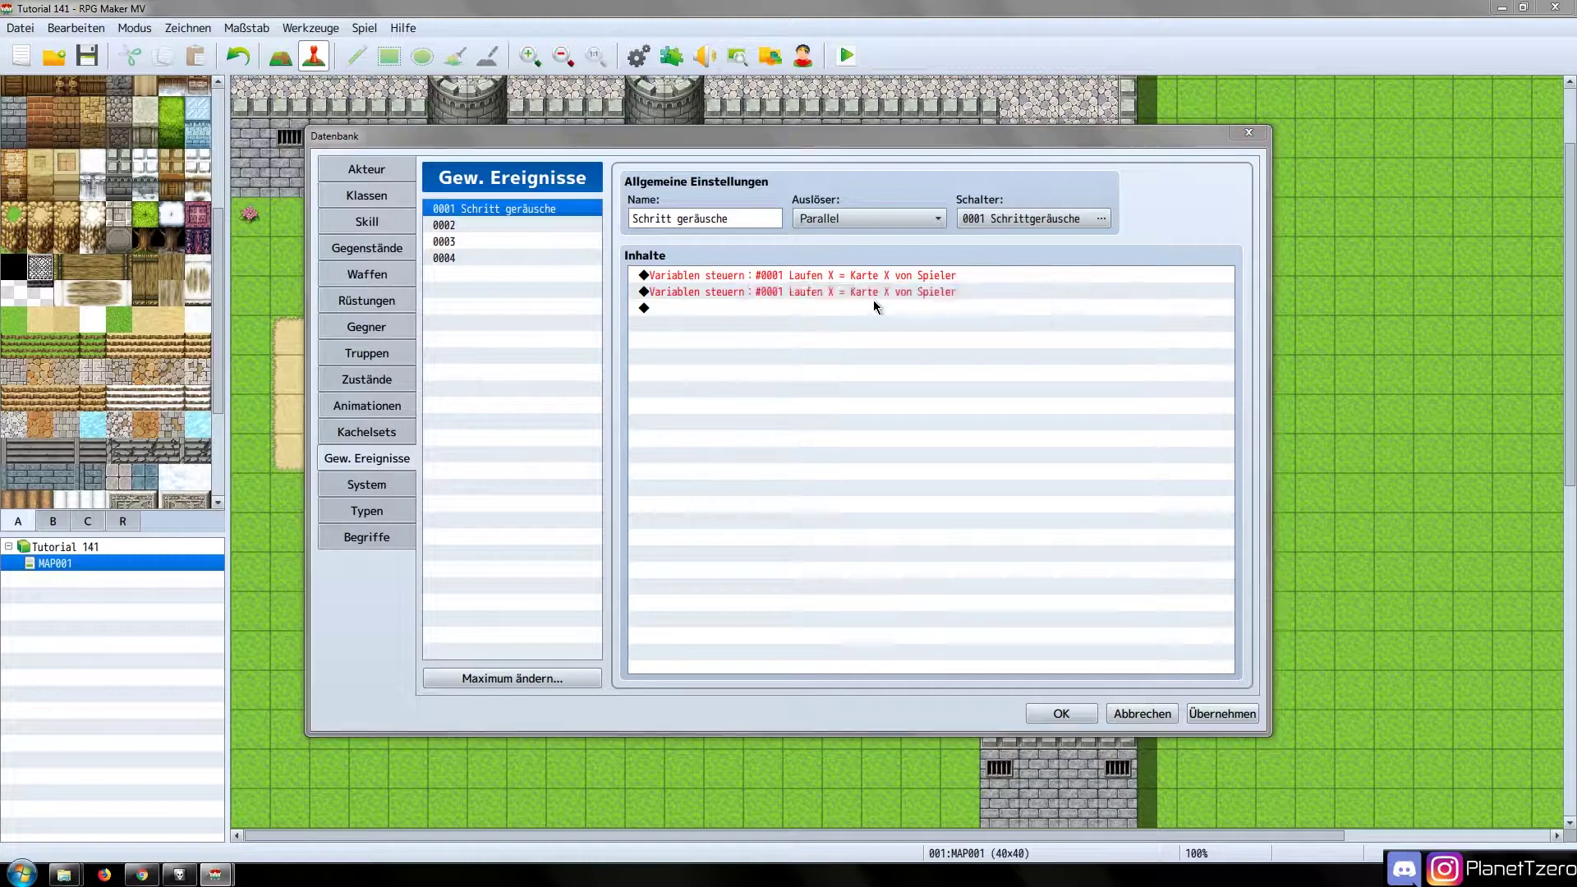
double_click(873, 299)
click(912, 557)
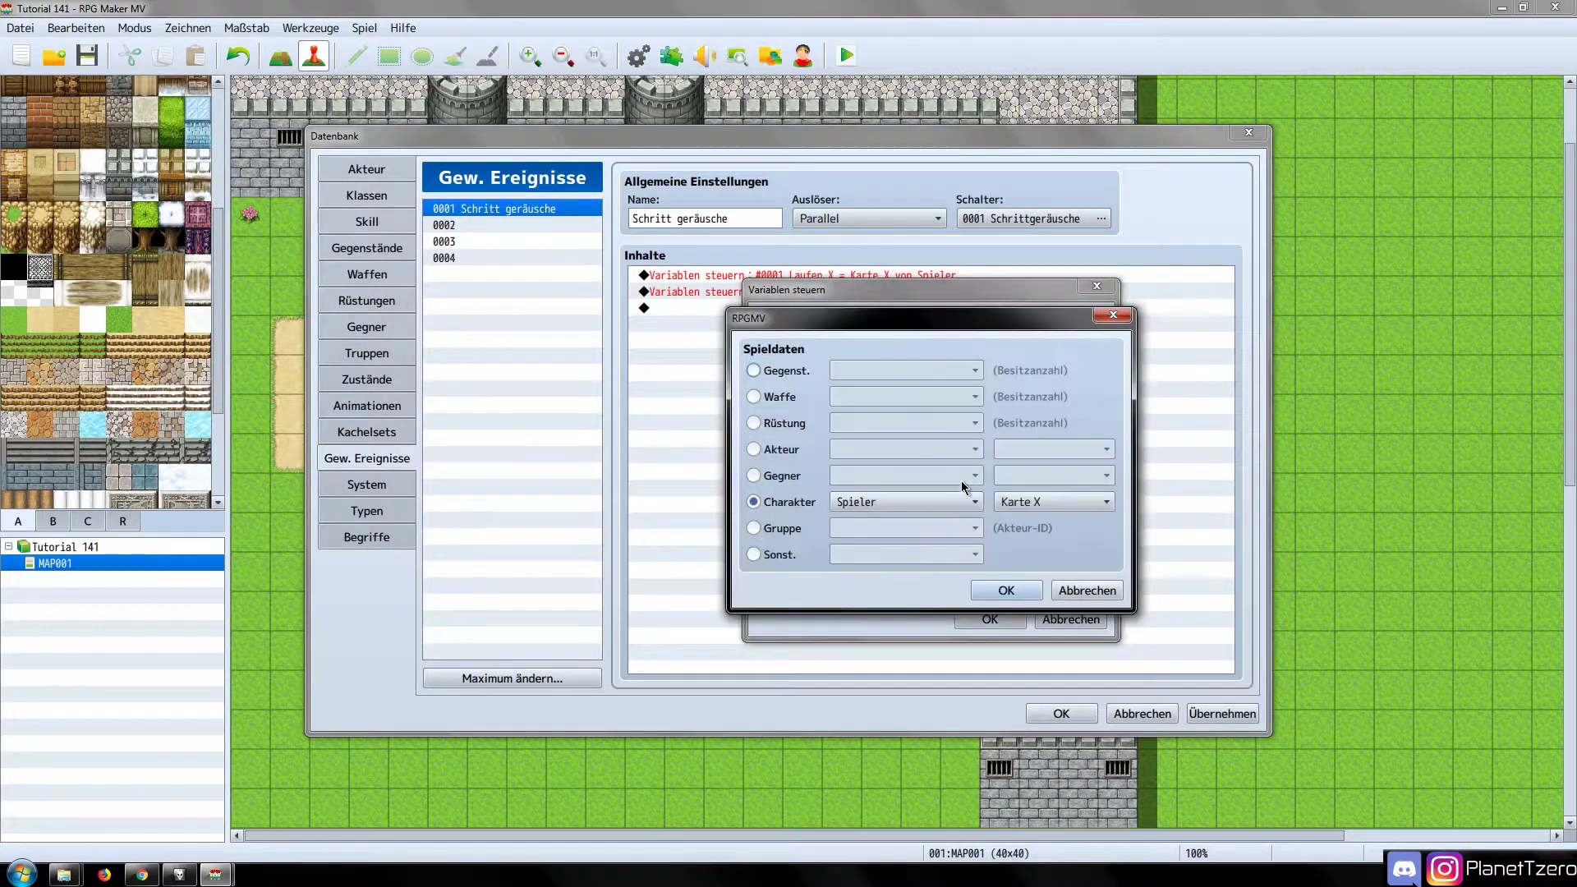
click(1035, 501)
click(1037, 542)
click(994, 599)
Point the copied command at variable 0002, renamed 'Laufen Y'
click(915, 337)
click(969, 299)
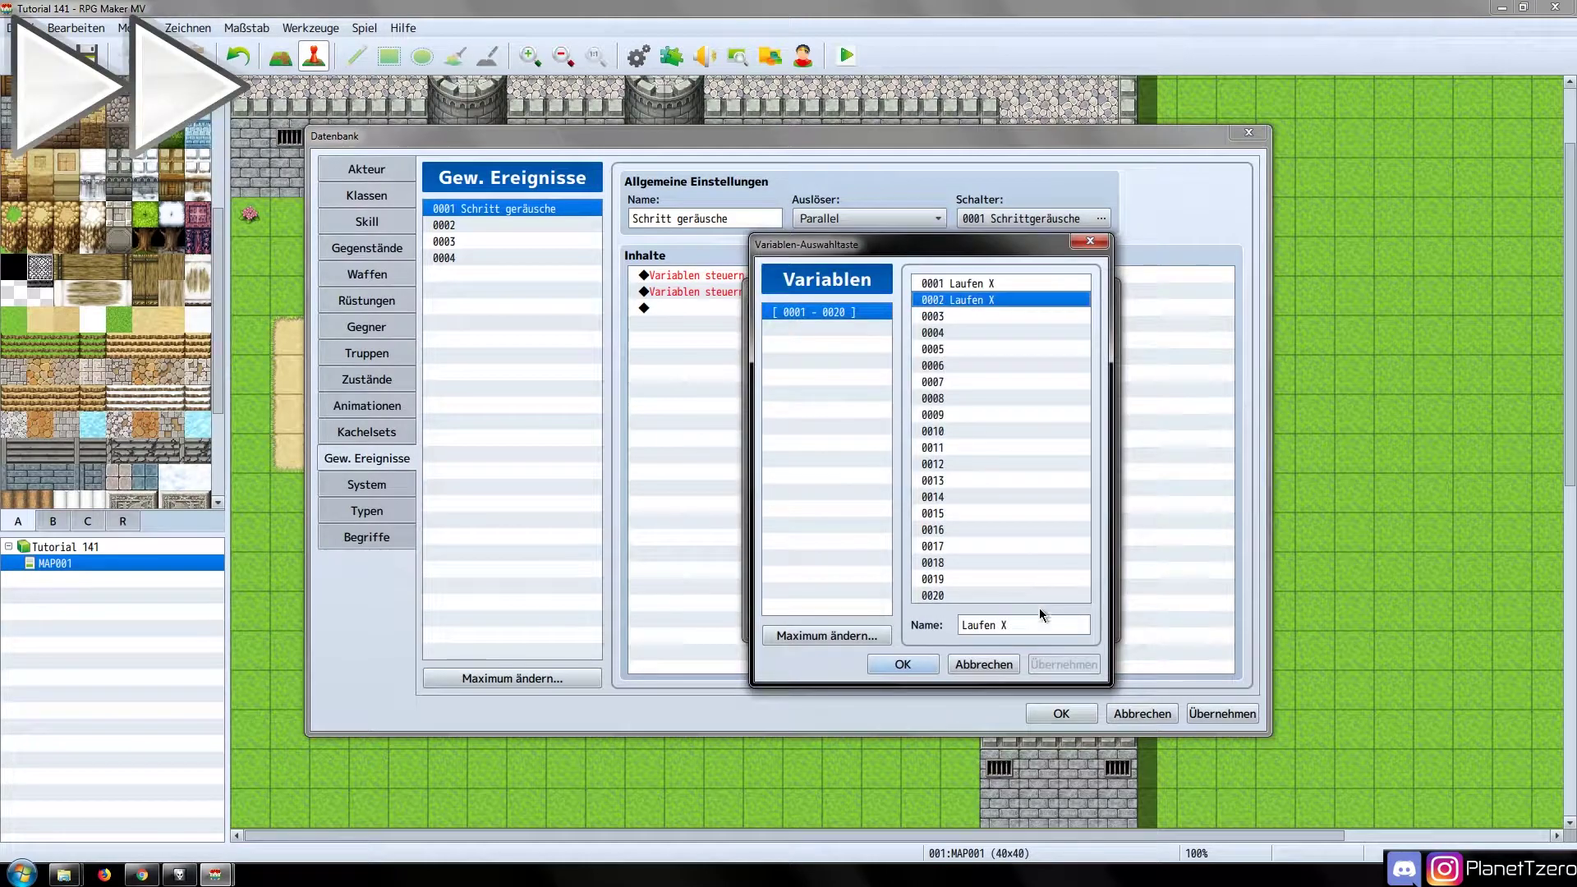
click(1040, 623)
key(BackSpace)
text(Y)
click(916, 662)
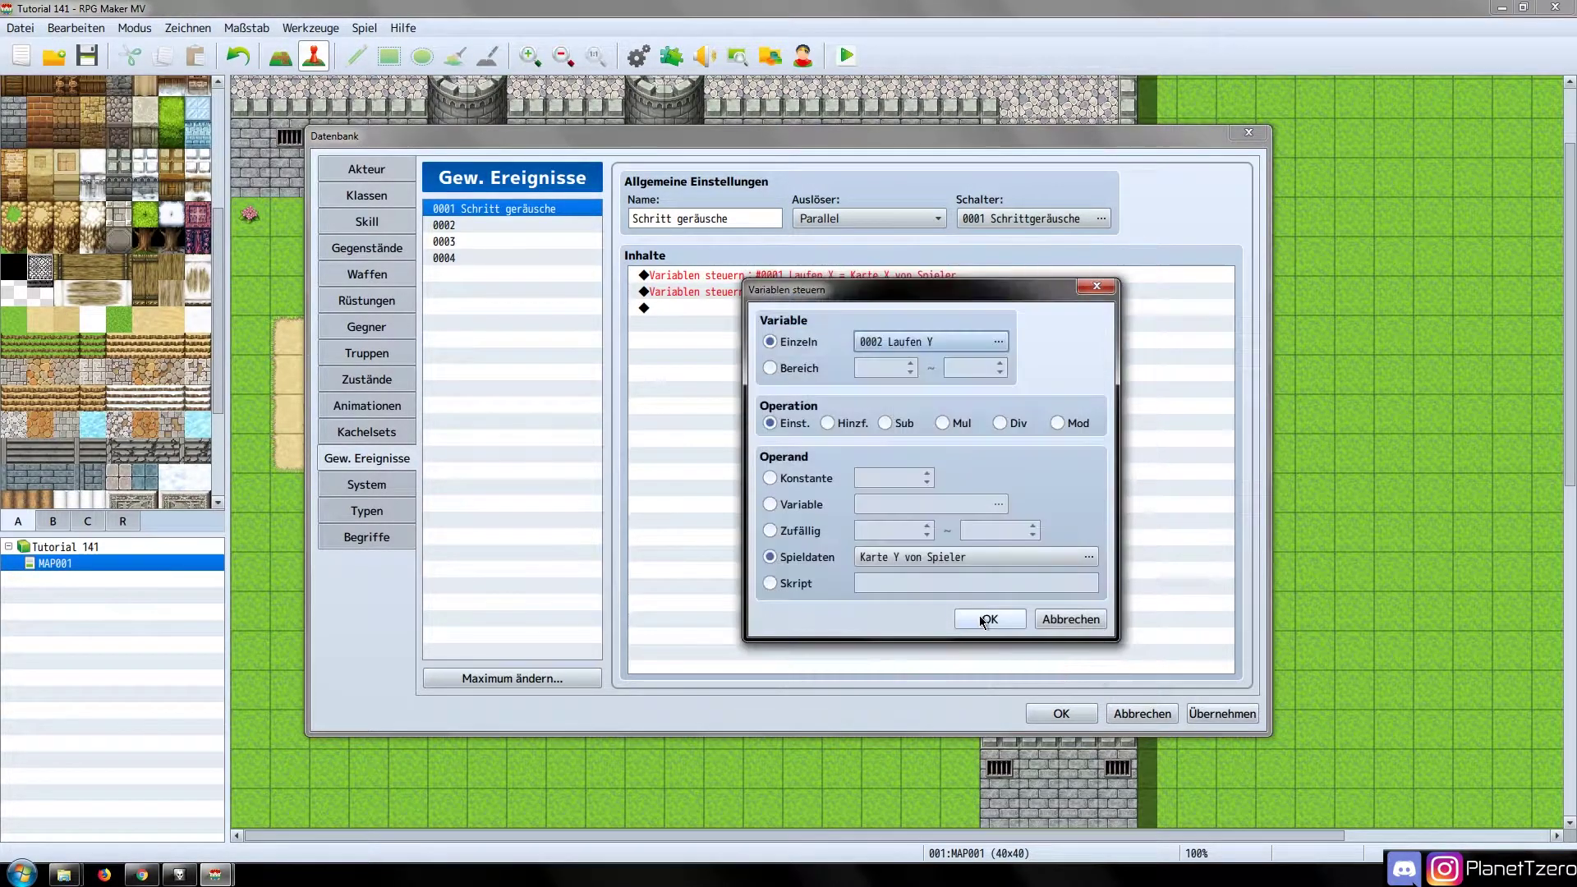
click(979, 614)
double_click(944, 308)
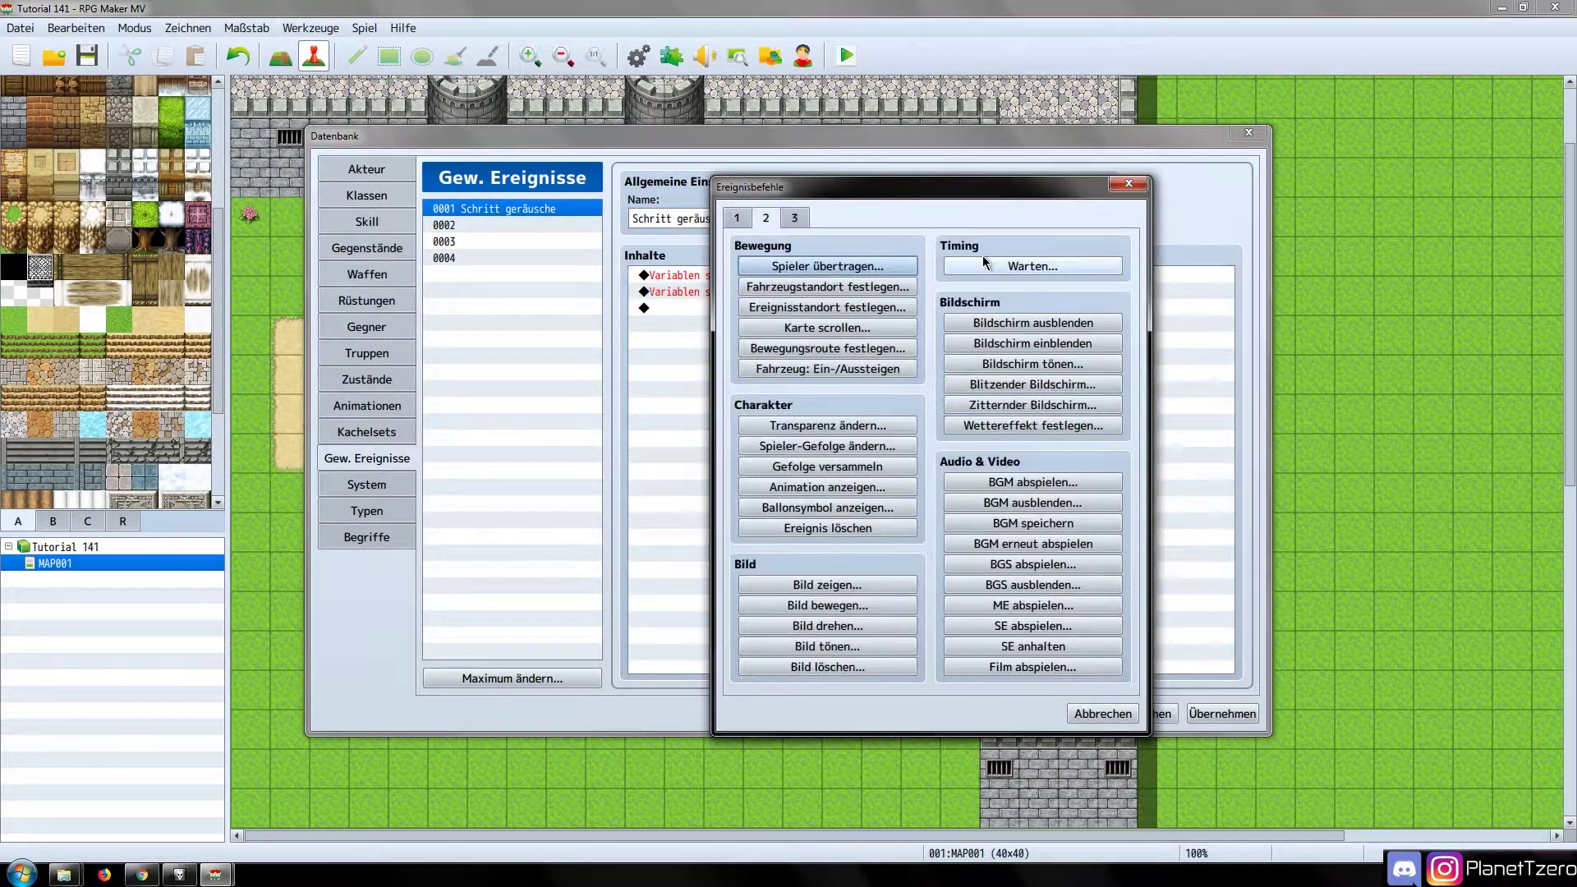
Insert a 10-frame wait, then paste a copy after Laufen Y and change it to 15 frames
click(984, 262)
click(896, 497)
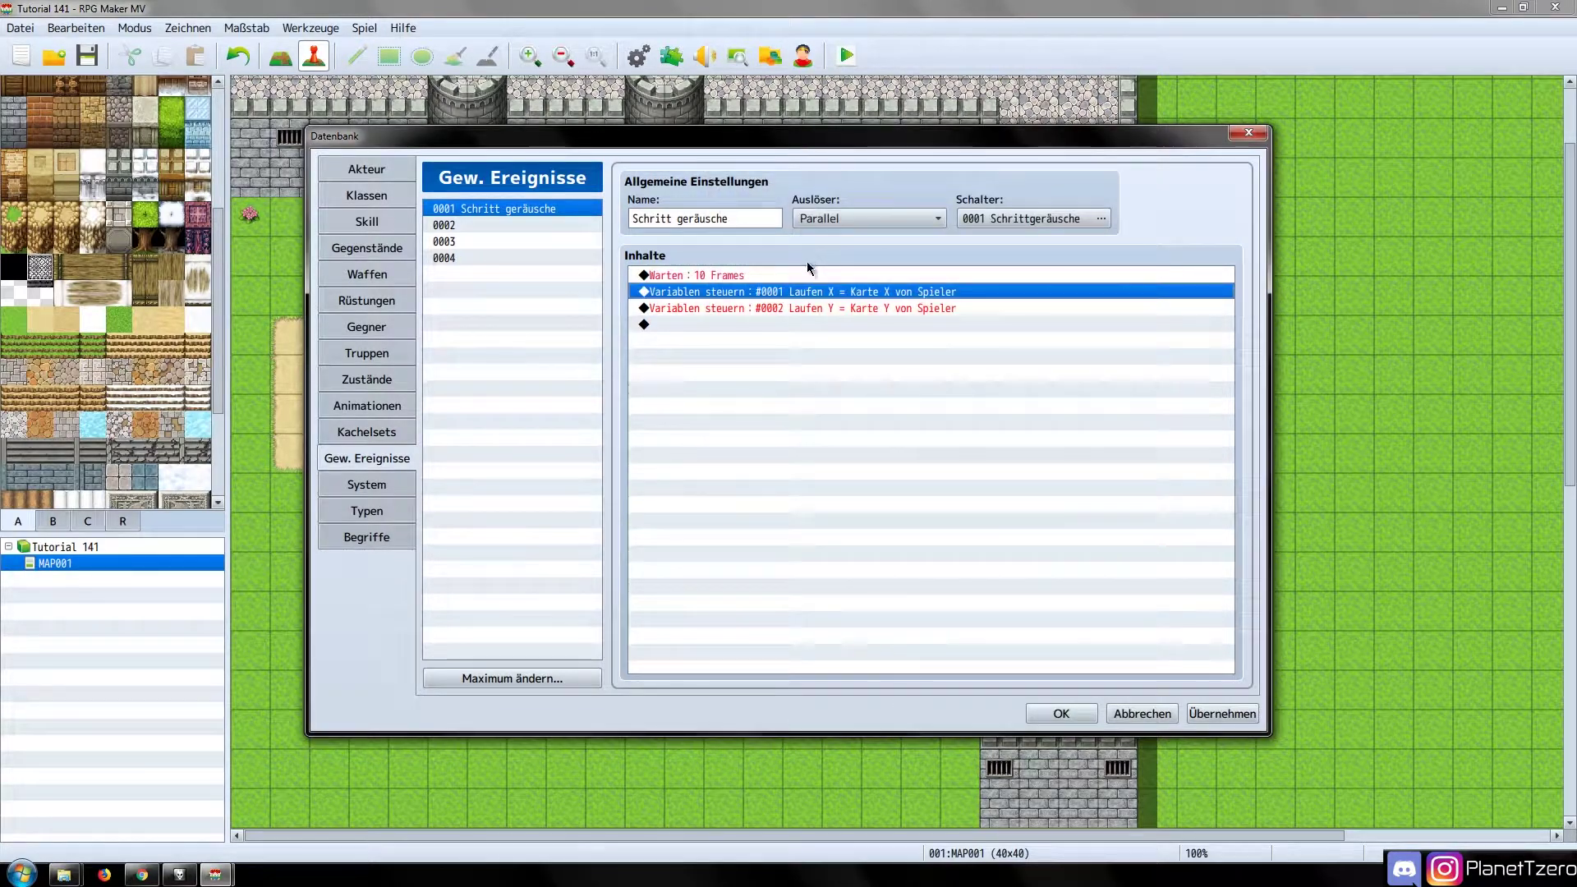
click(811, 273)
key(ctrl+c)
click(810, 329)
key(ctrl+v)
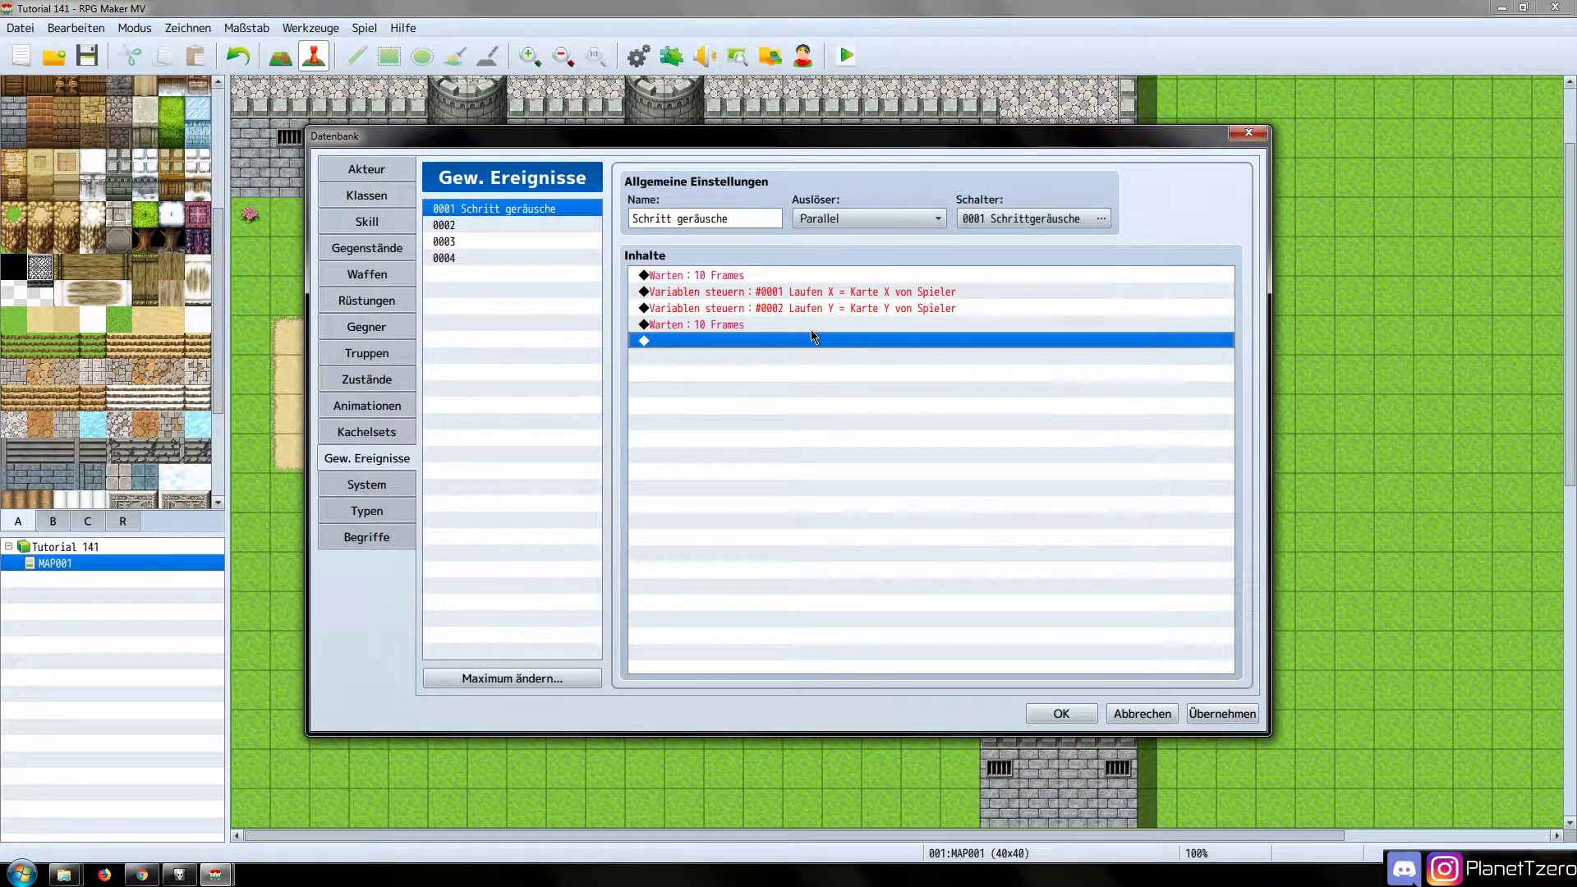
double_click(816, 327)
text(15)
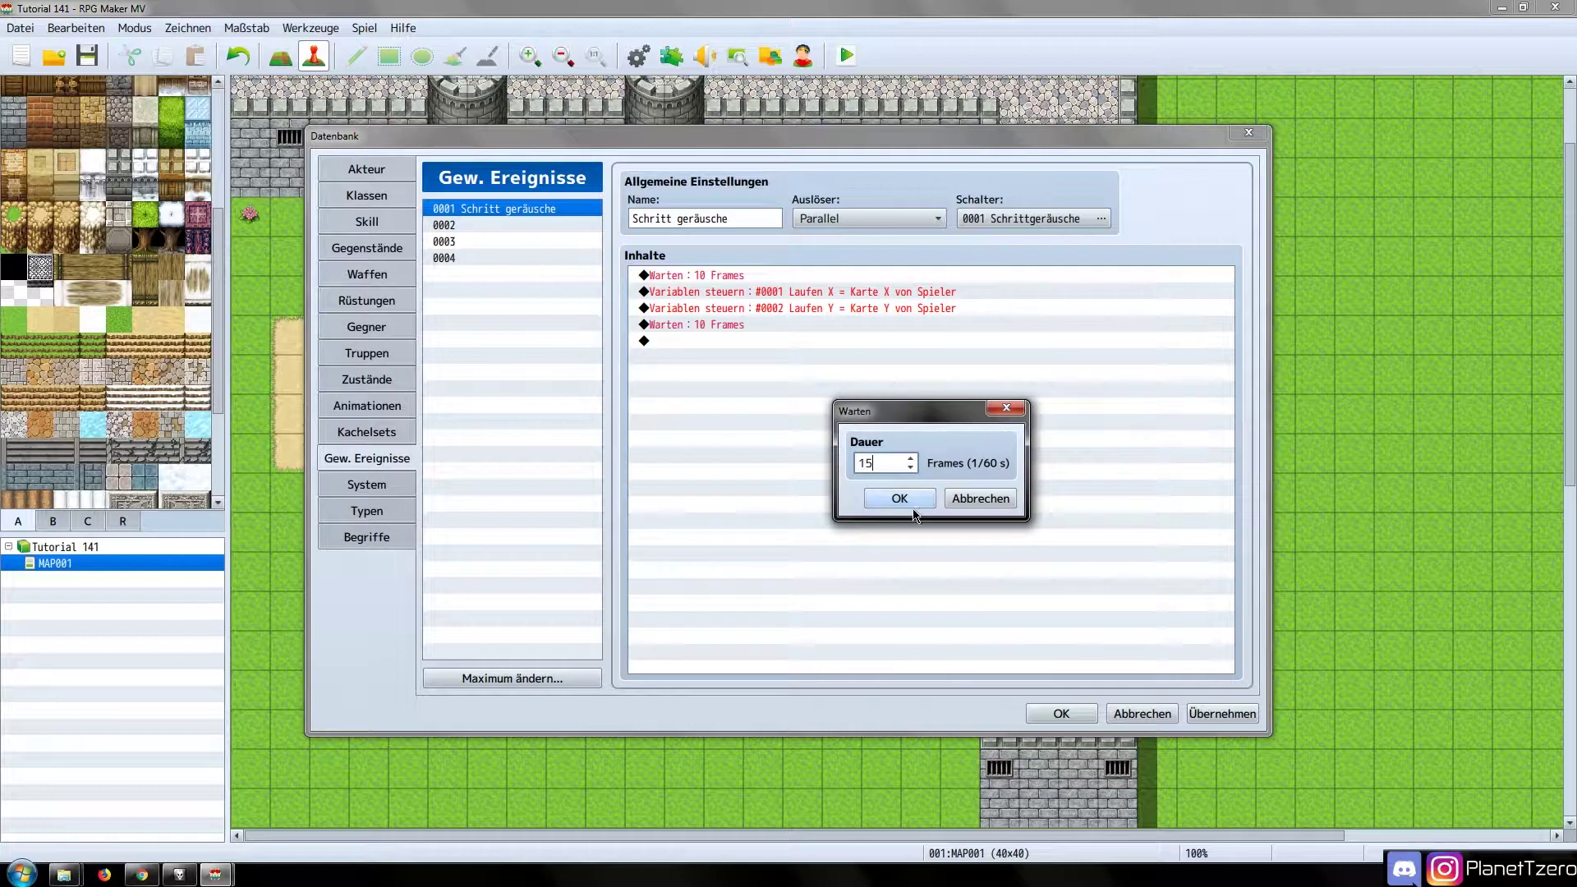
click(910, 502)
Paste both coordinate commands below the 15-frame wait and retarget the first to 0003 'Laufen check X'
drag(872, 299, 875, 311)
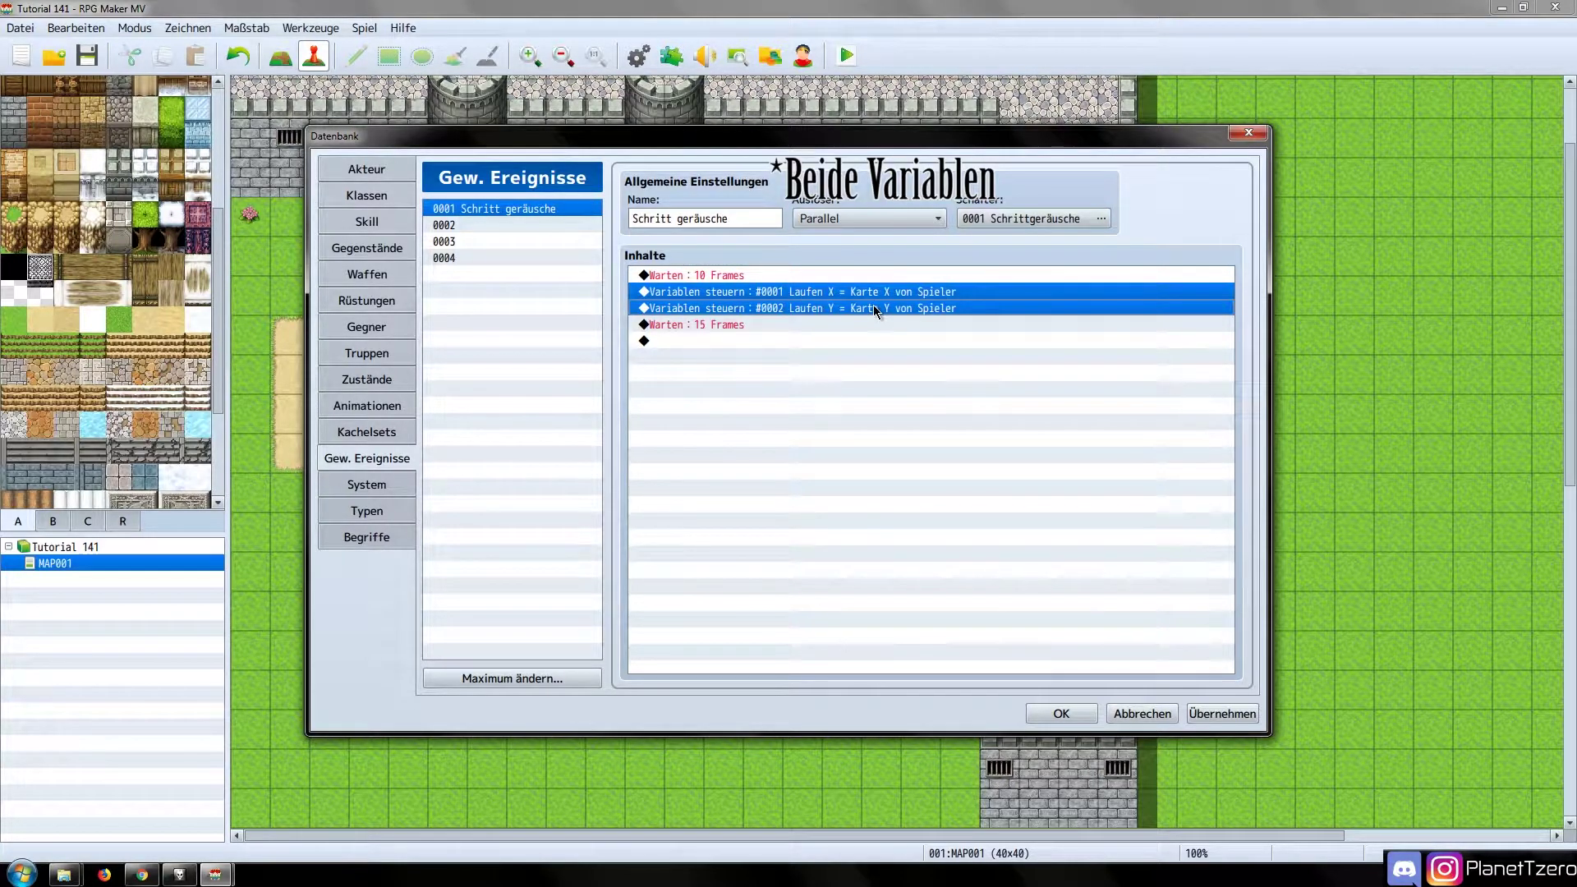
key(ctrl+c)
click(854, 341)
key(ctrl+v)
double_click(850, 342)
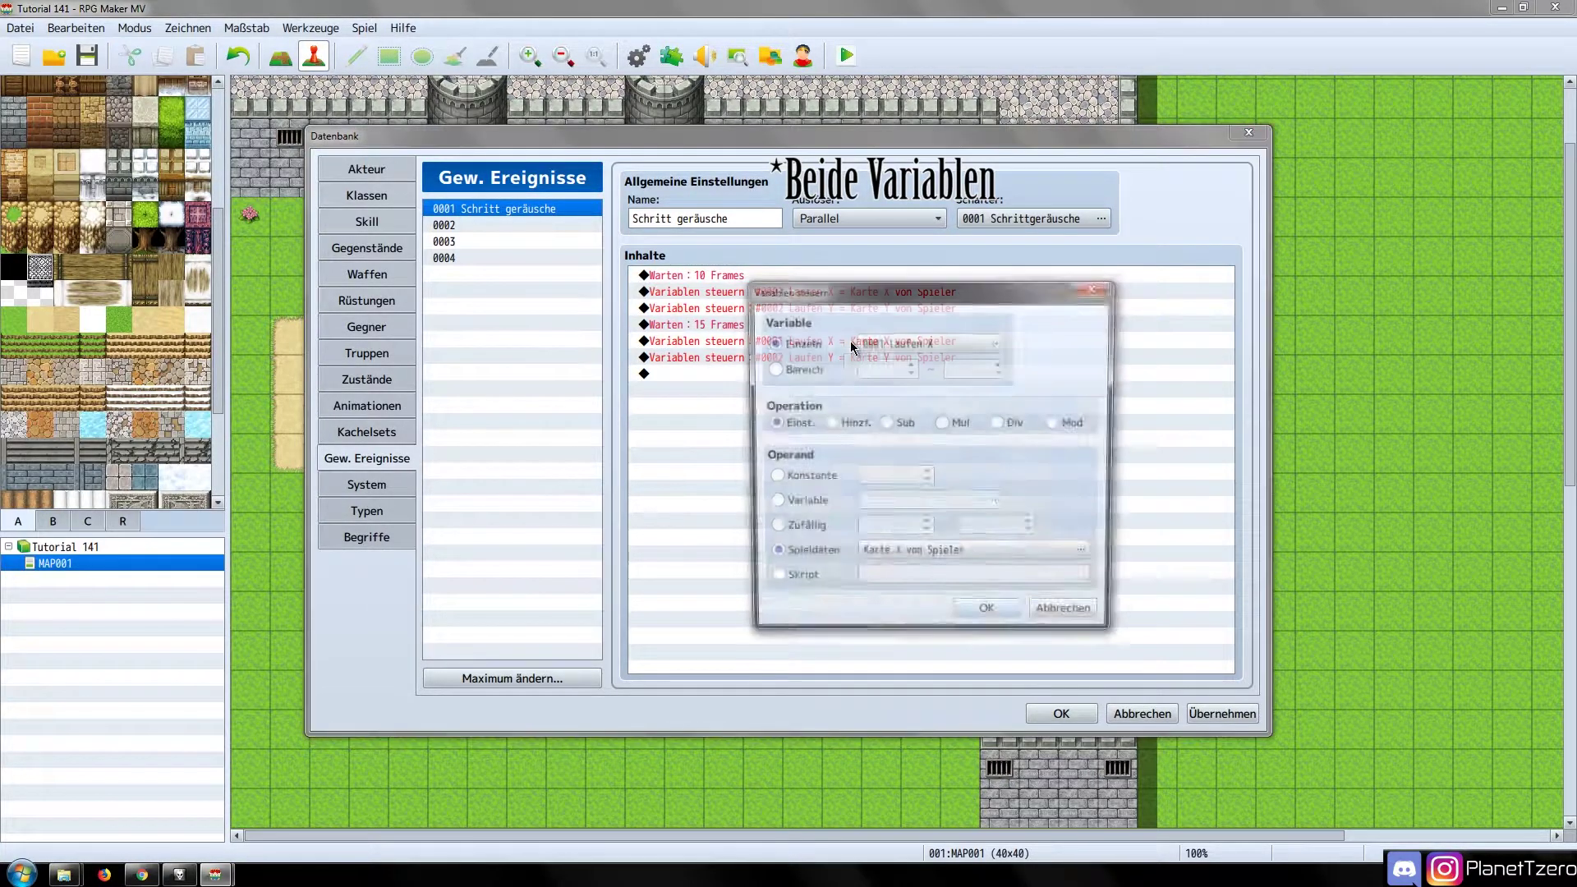
click(998, 342)
click(986, 301)
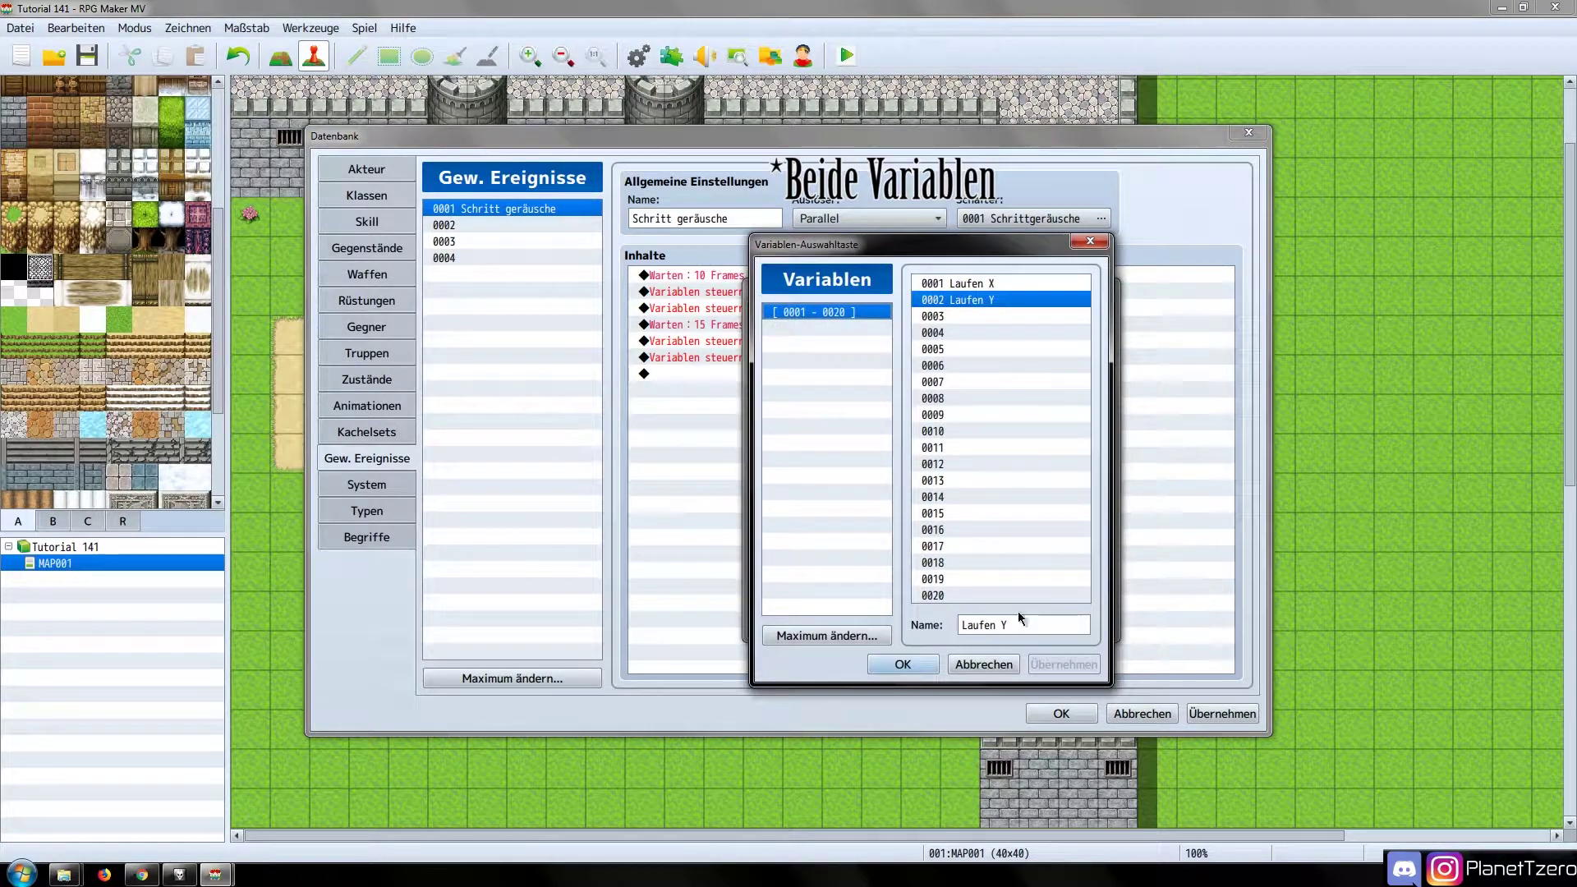
key(Down)
text(Laufen X)
text(e)
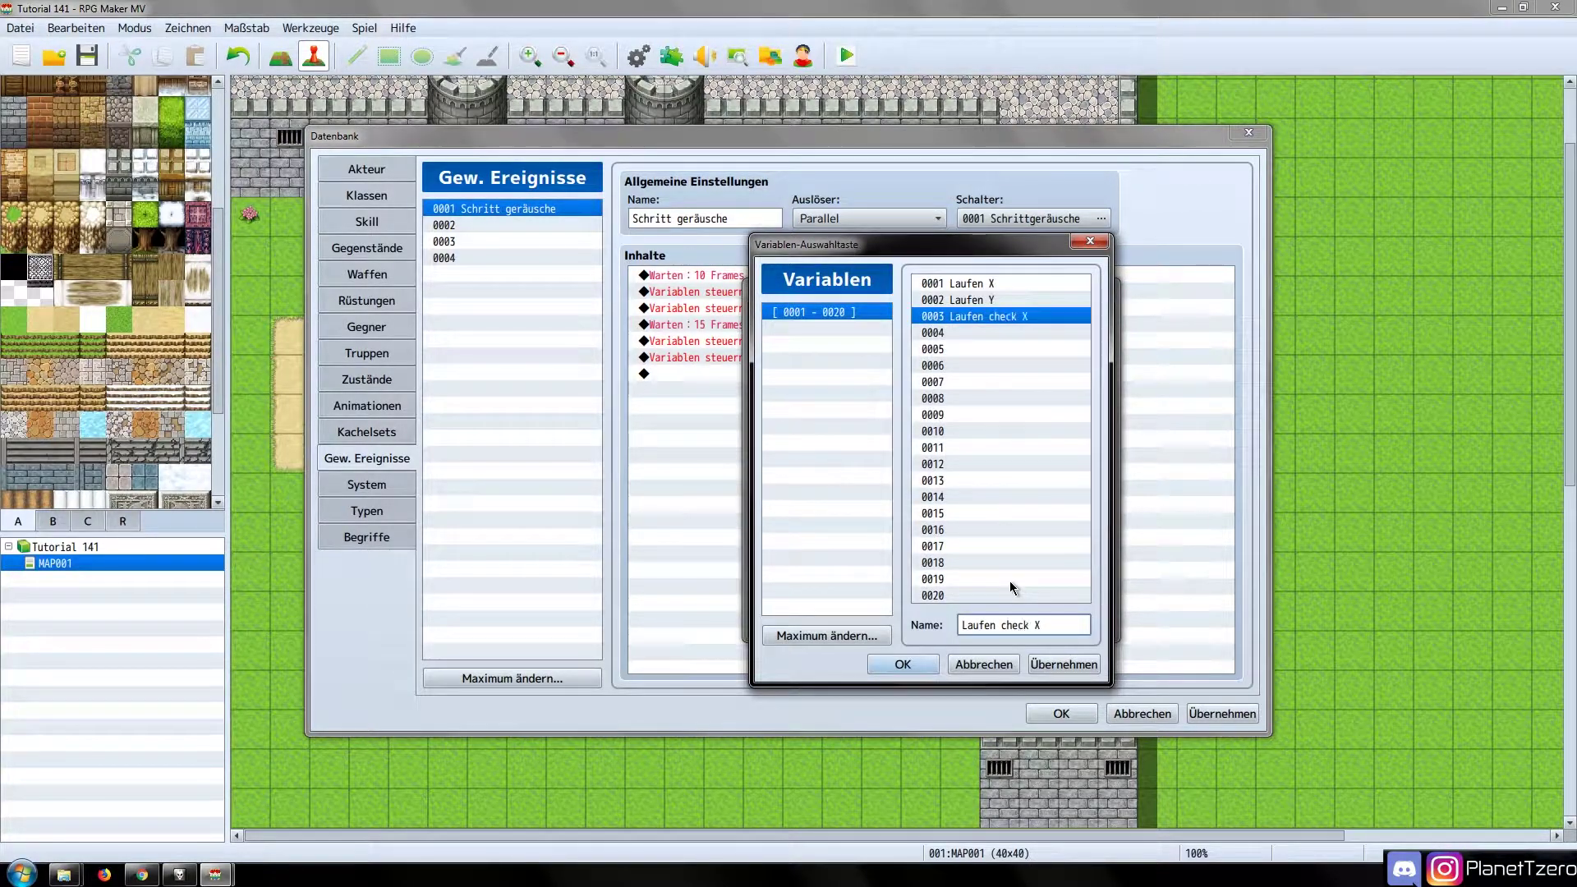
click(924, 667)
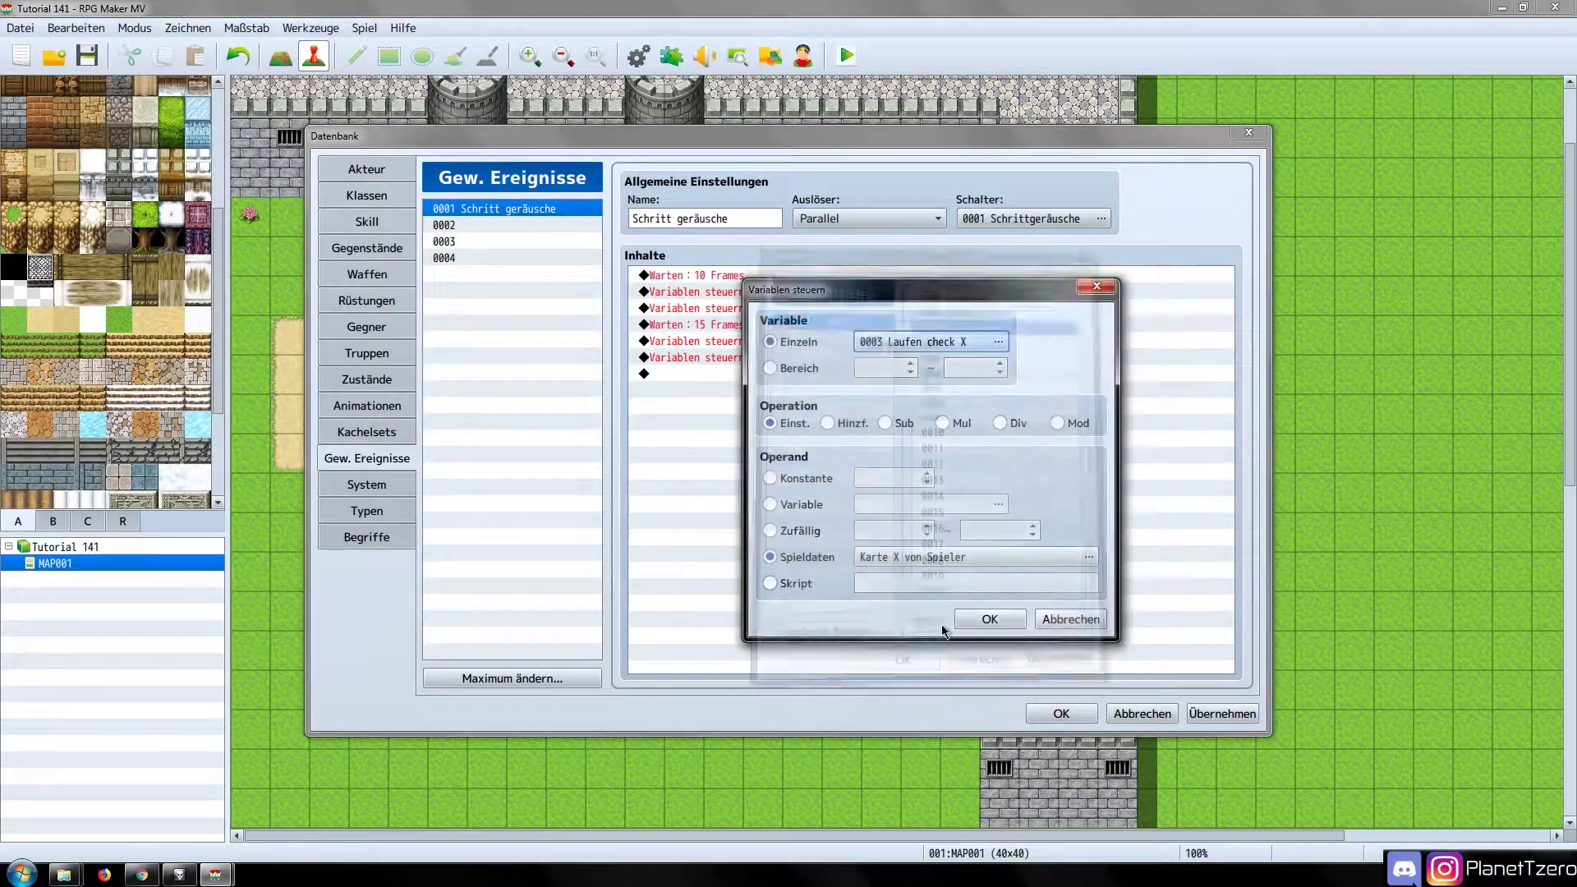
click(988, 619)
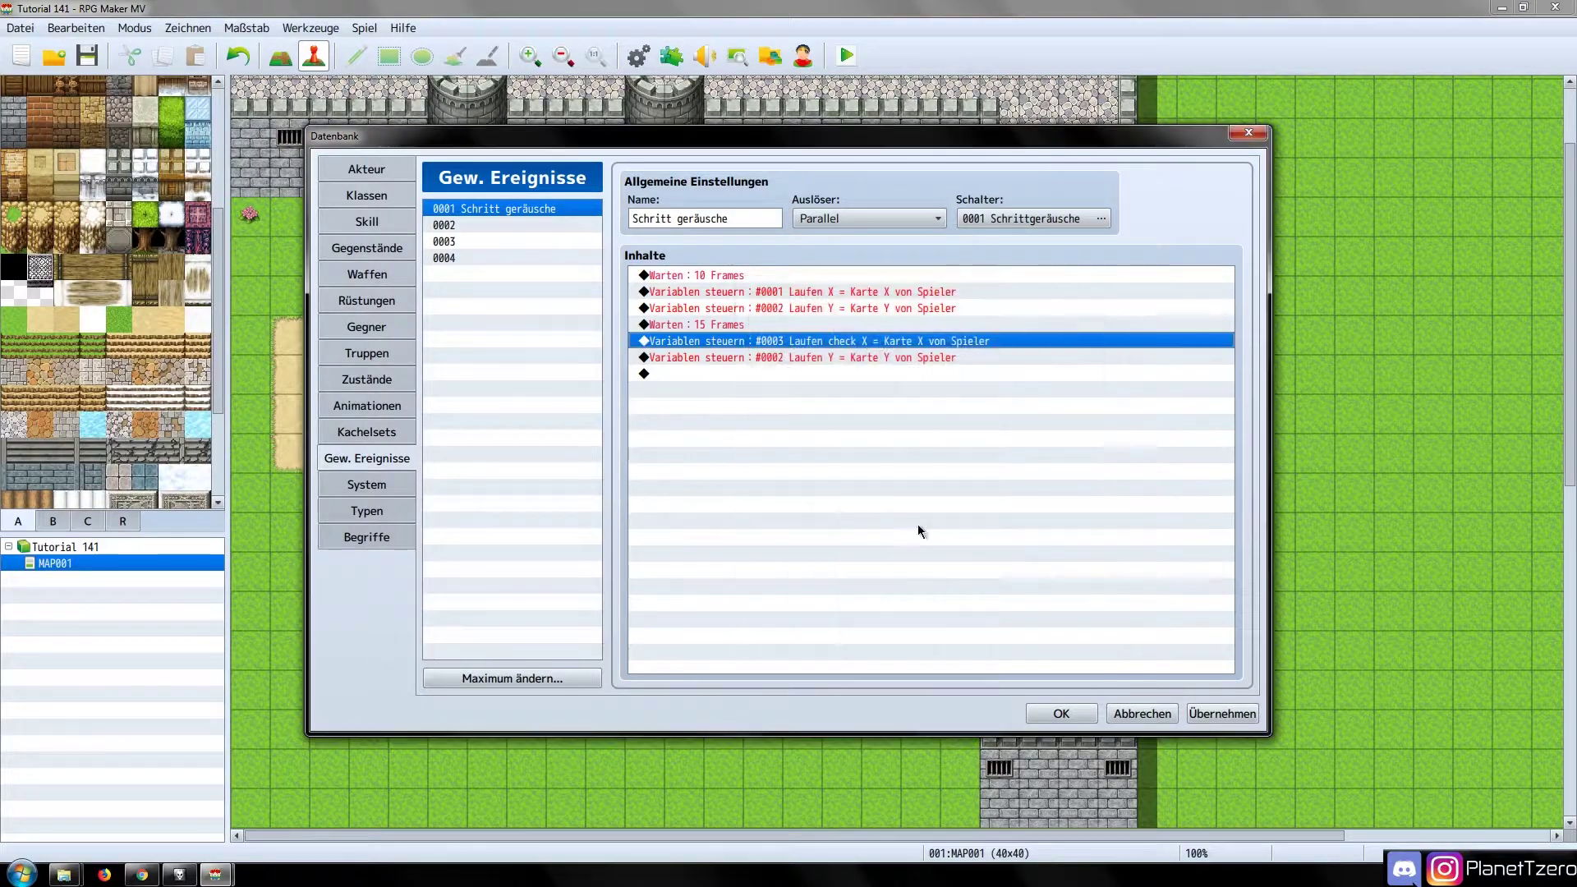
Retarget the second pasted command to new variable 0004 'Laufen check y'
double_click(854, 362)
click(997, 342)
click(1004, 332)
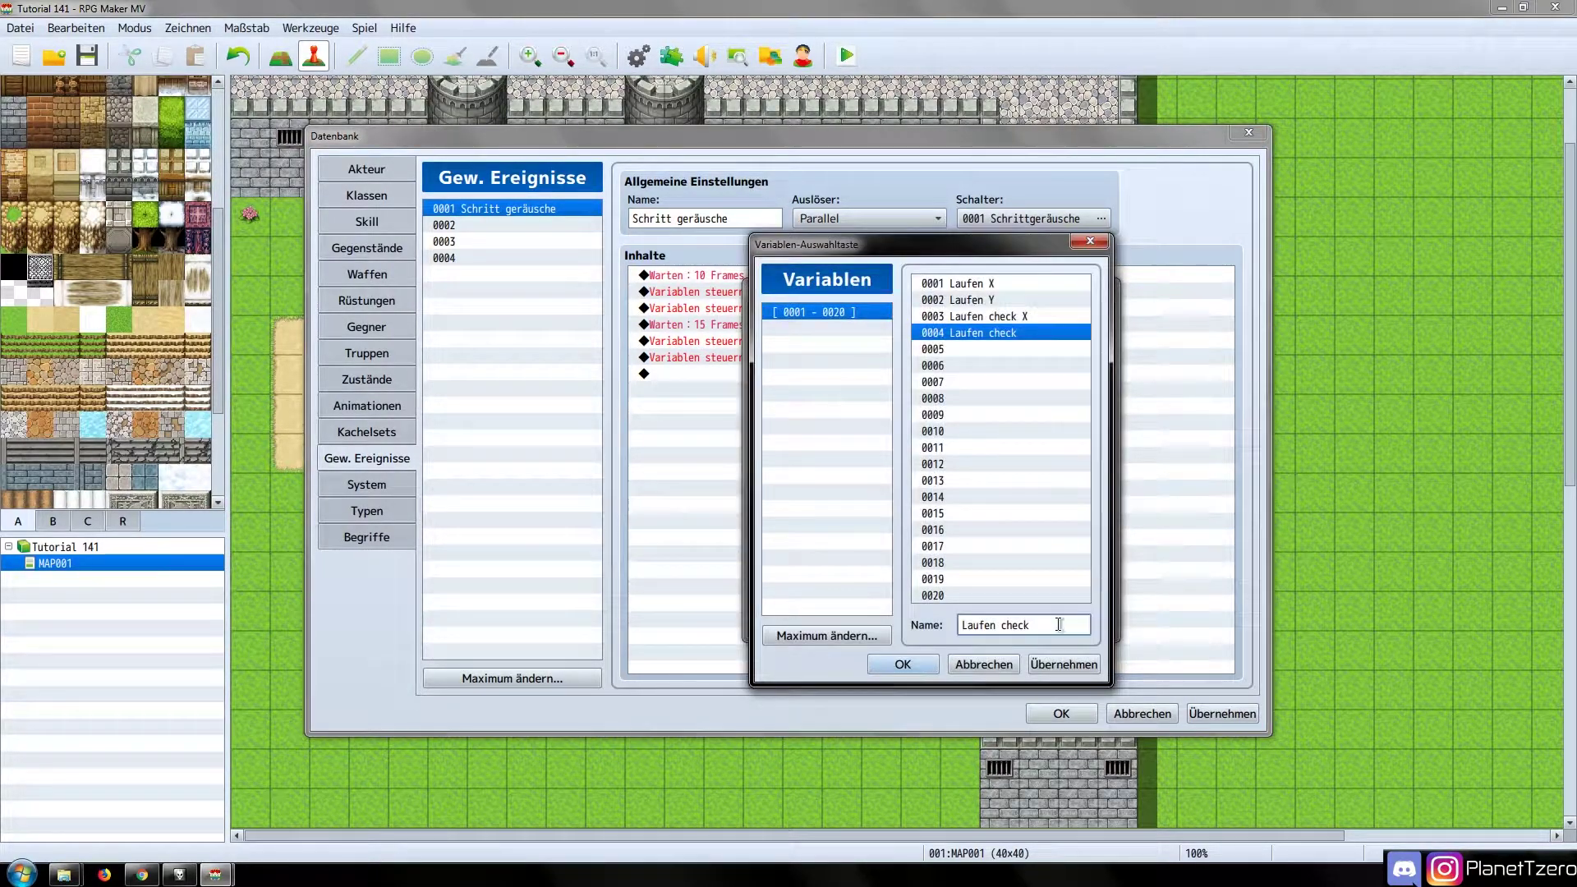
text( y)
click(1064, 663)
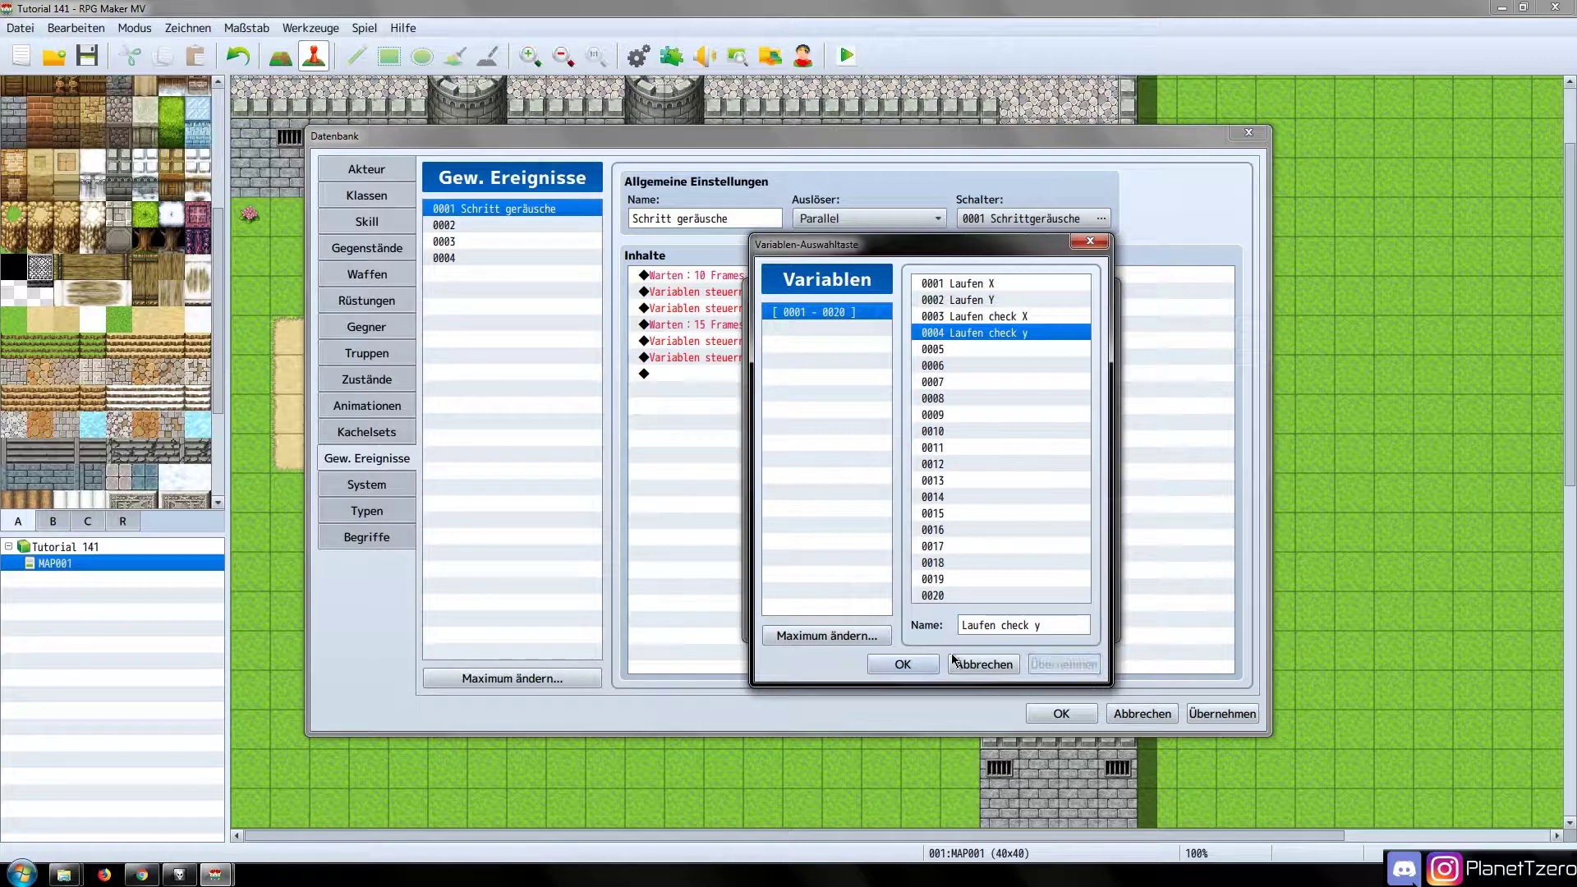
click(901, 664)
click(1000, 620)
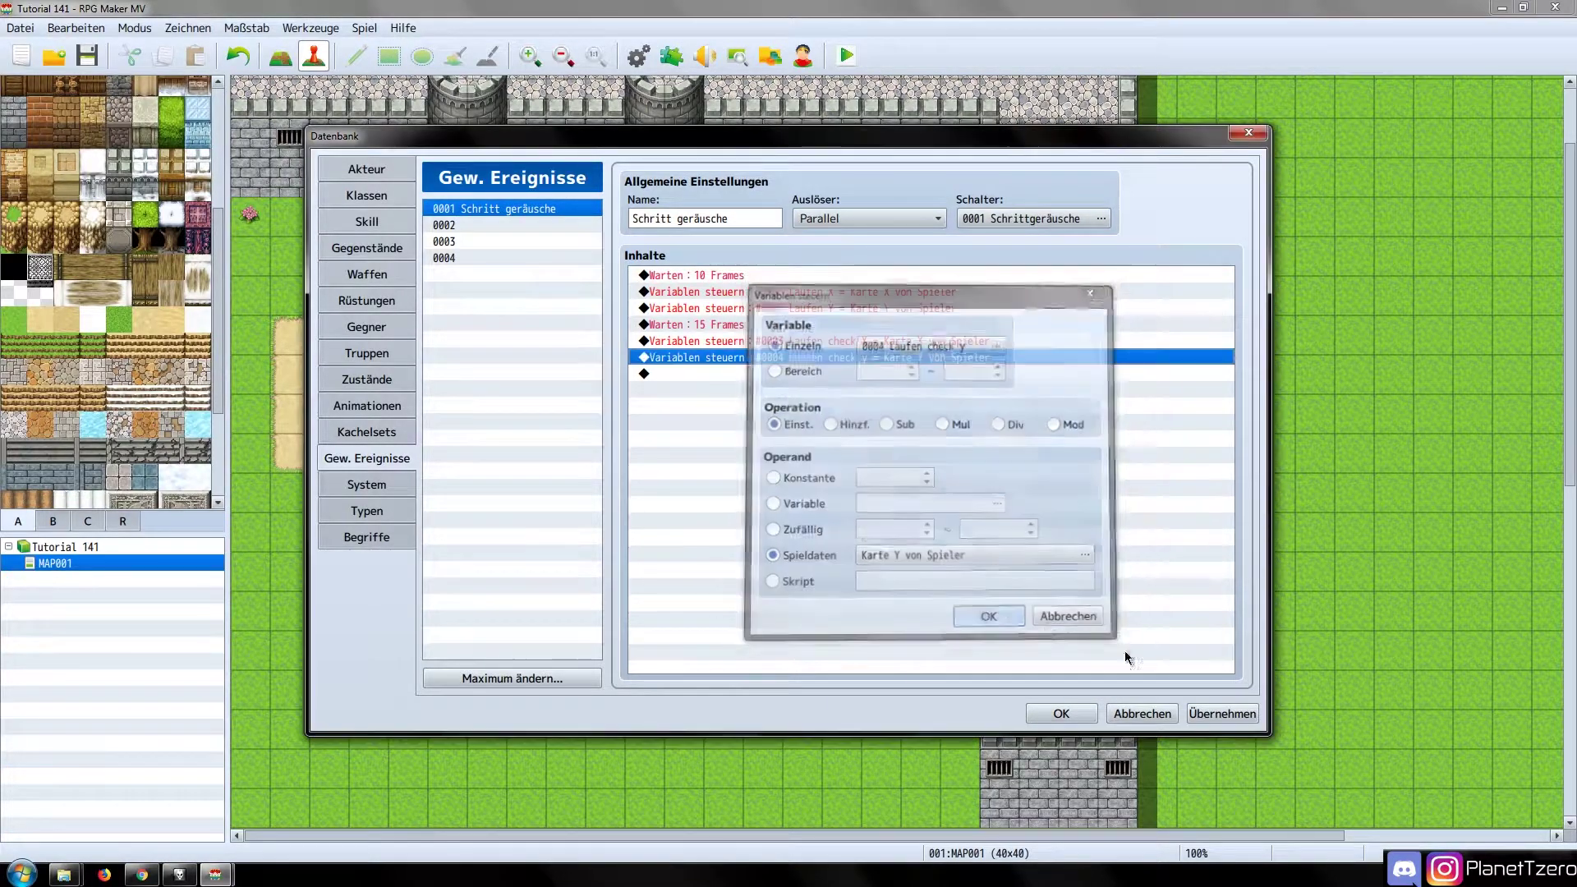
double_click(789, 373)
Add a conditional branch: variable 0003 Laufen check X ≠ variable 0001 Laufen X
click(813, 523)
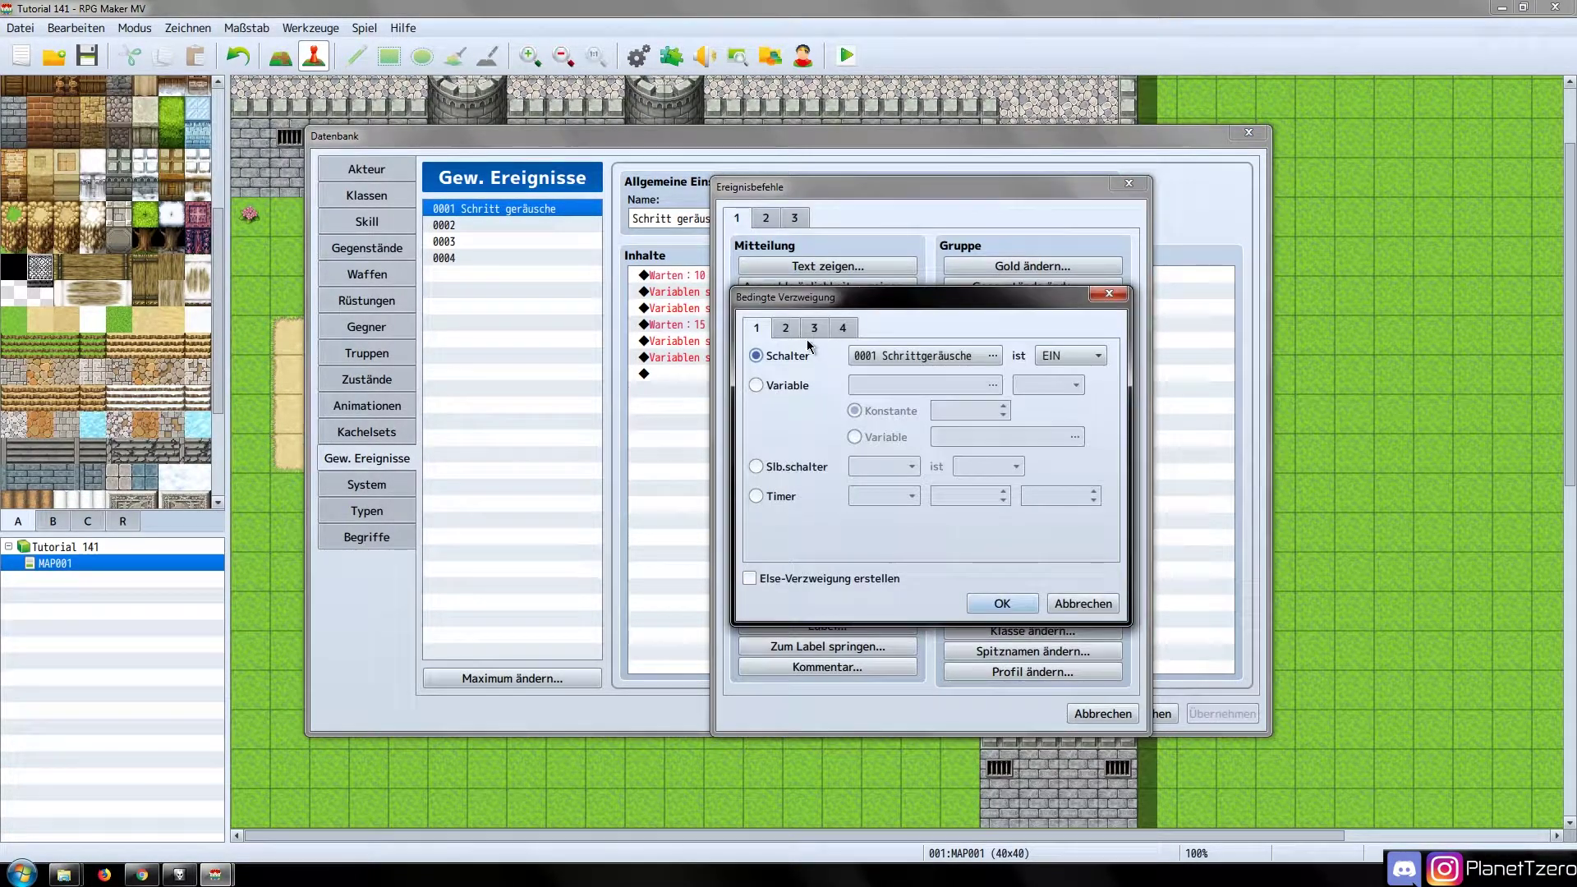
click(792, 390)
click(895, 385)
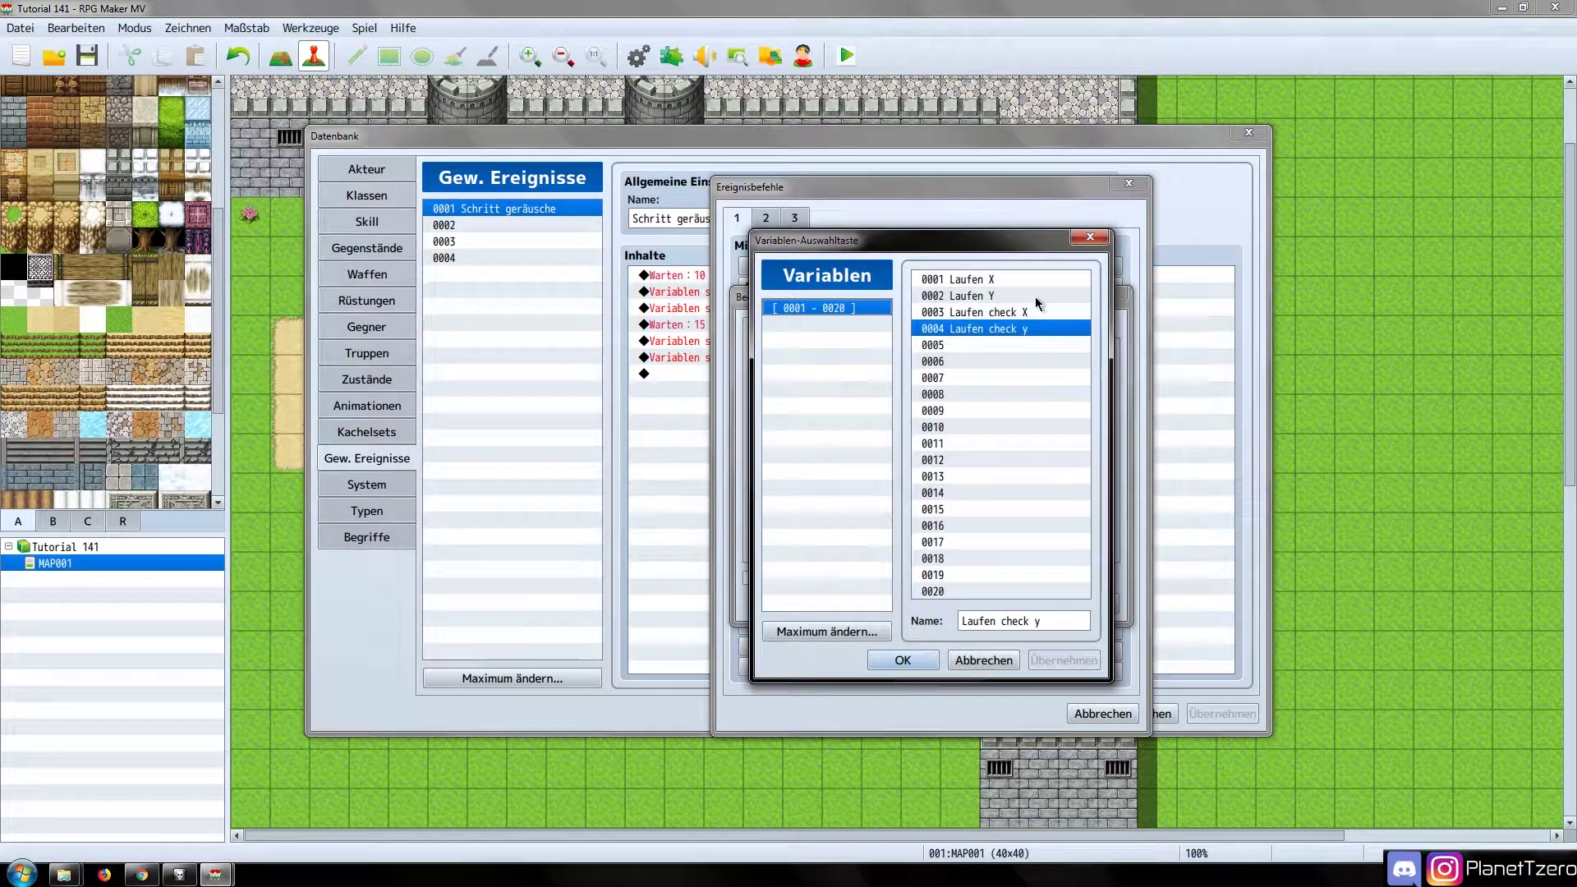
double_click(1023, 313)
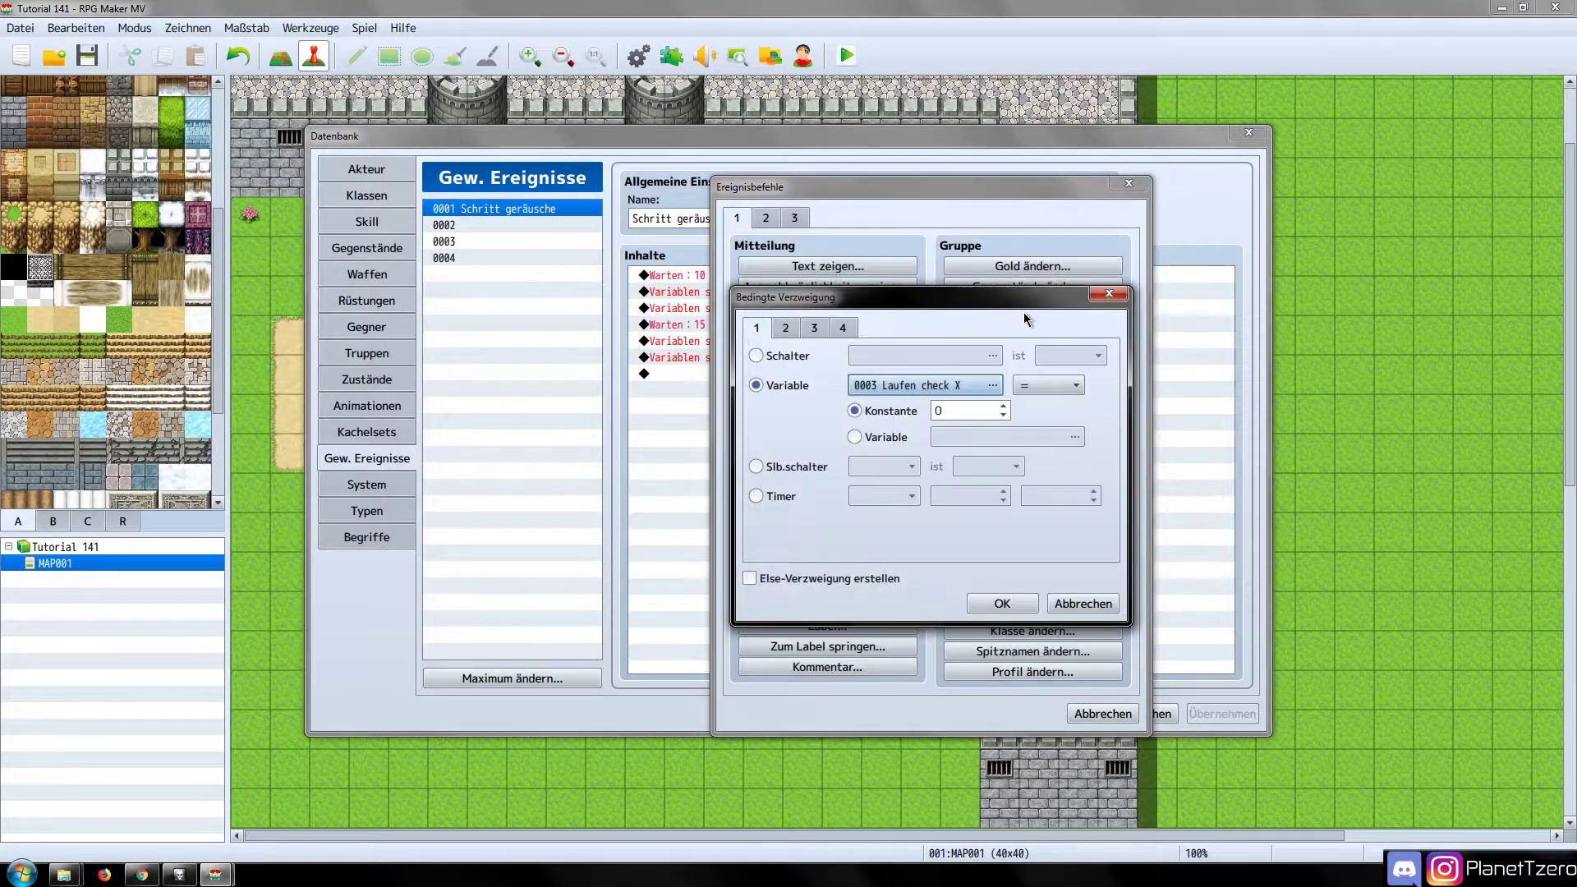
click(903, 442)
click(978, 435)
click(990, 283)
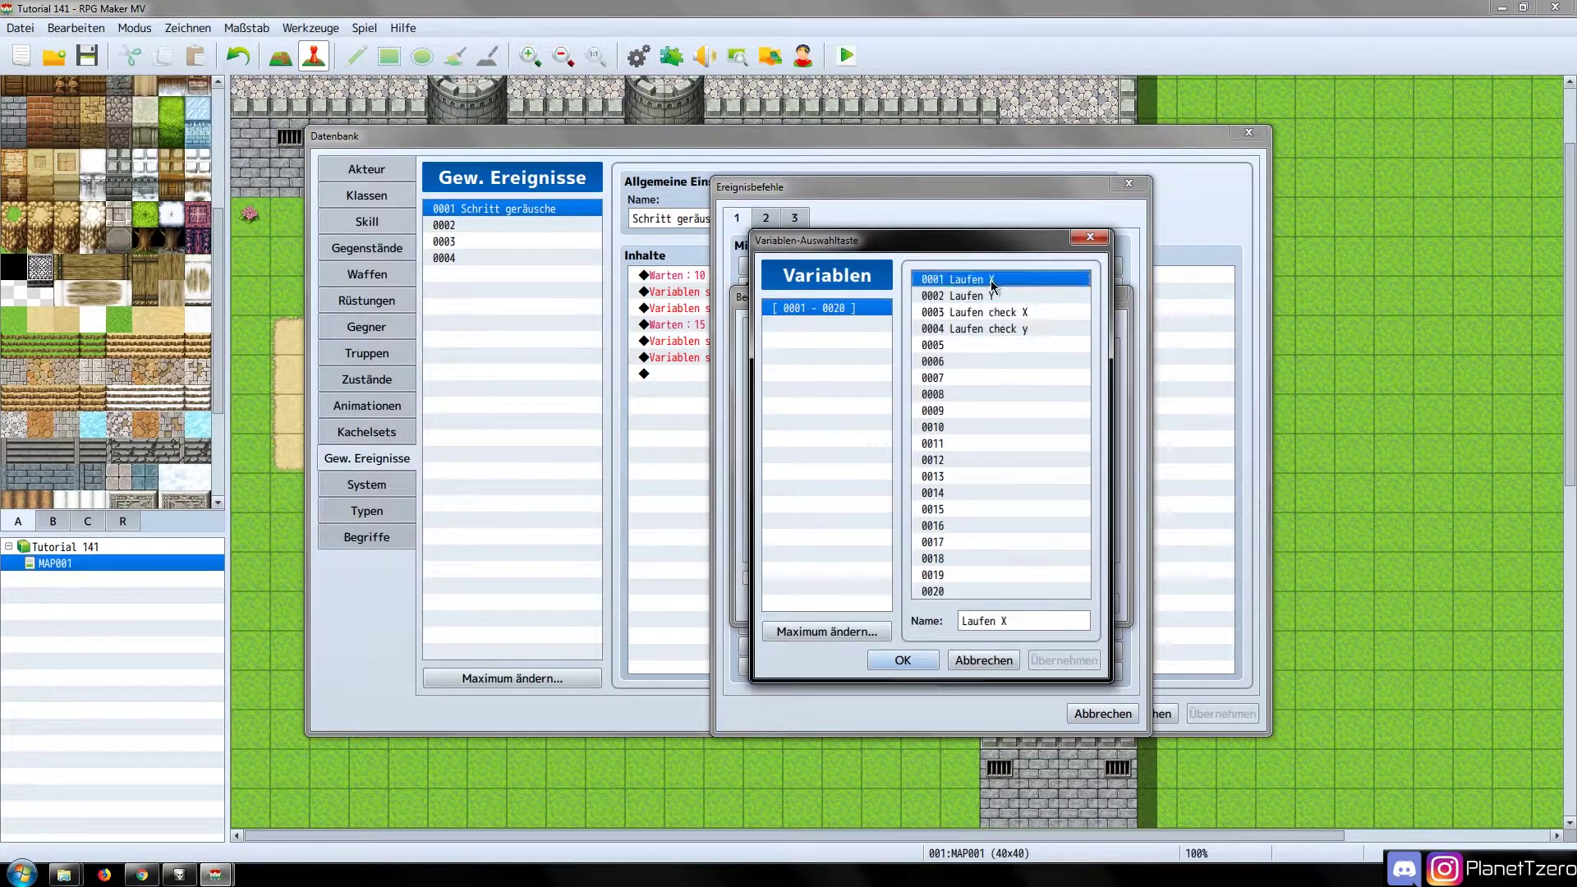
double_click(990, 280)
click(1038, 385)
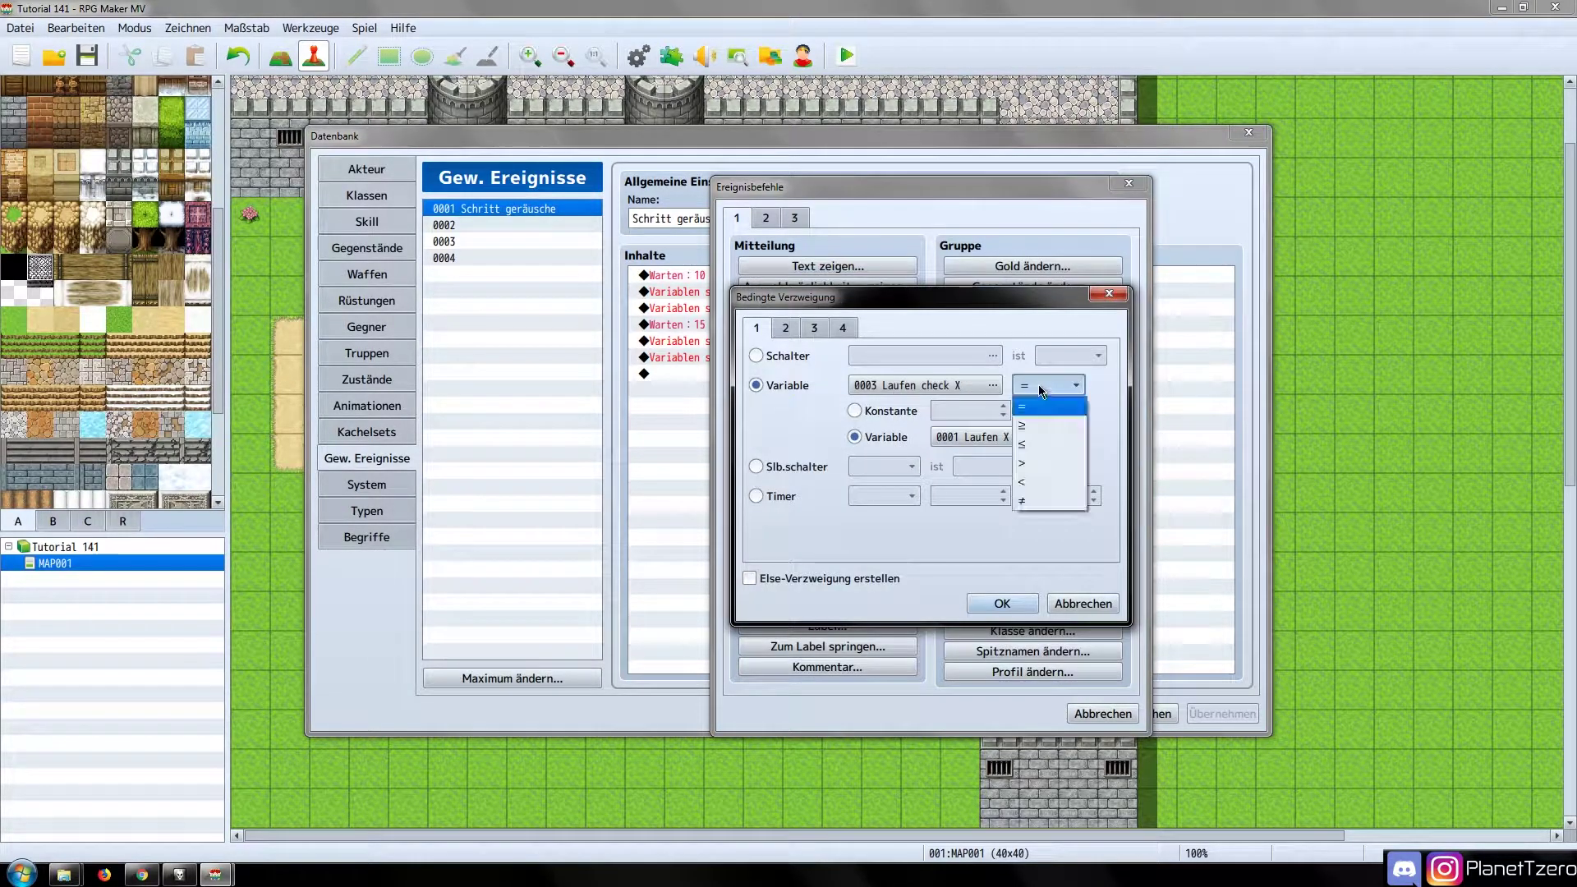
click(1037, 500)
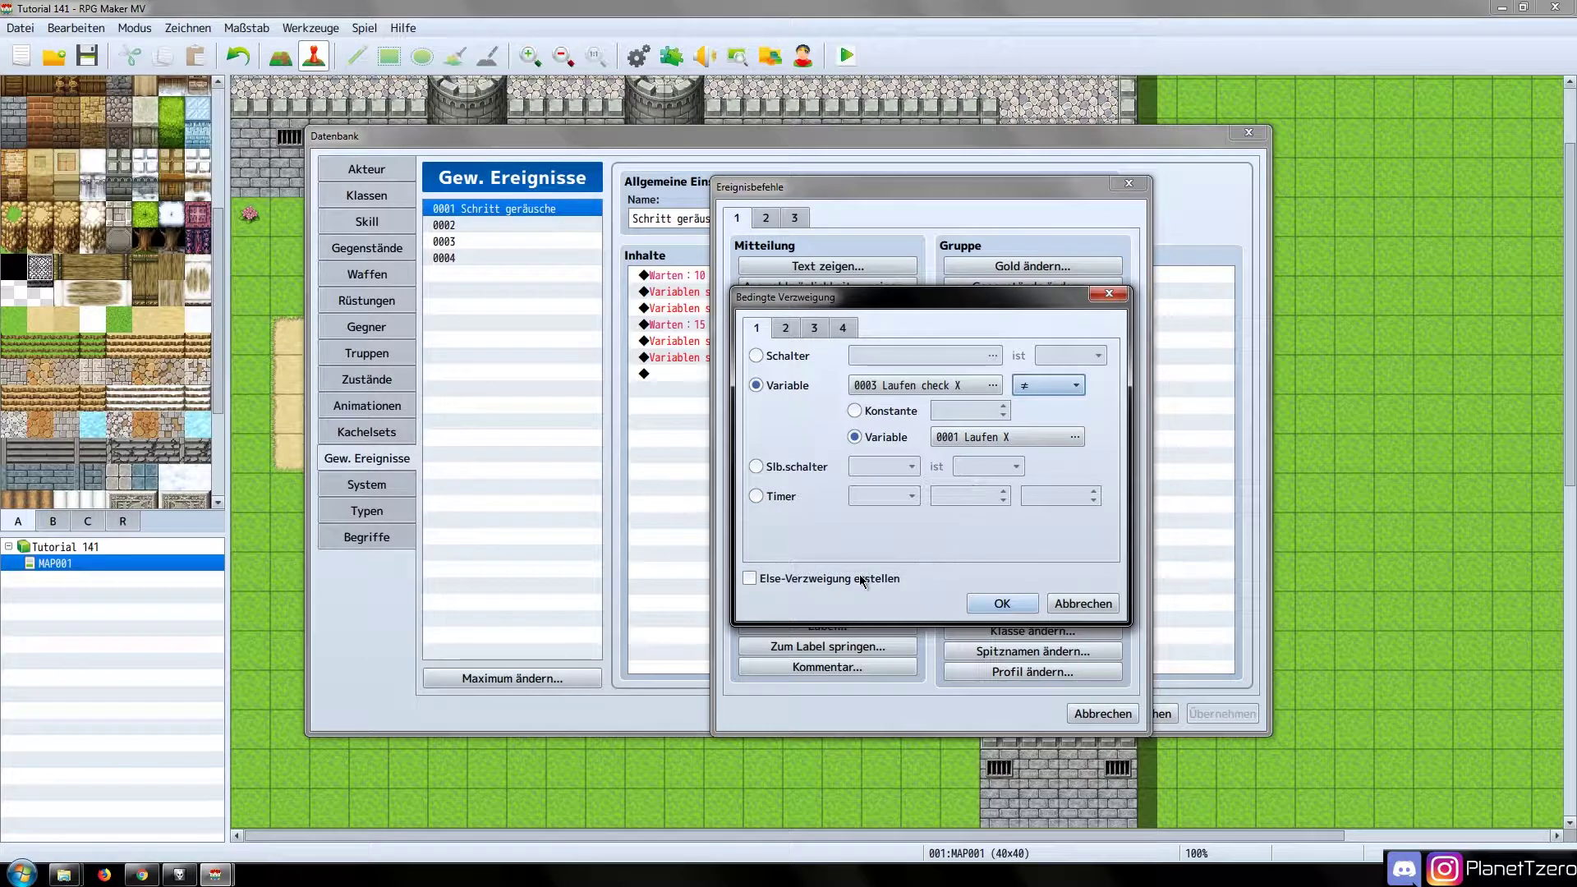
click(1023, 603)
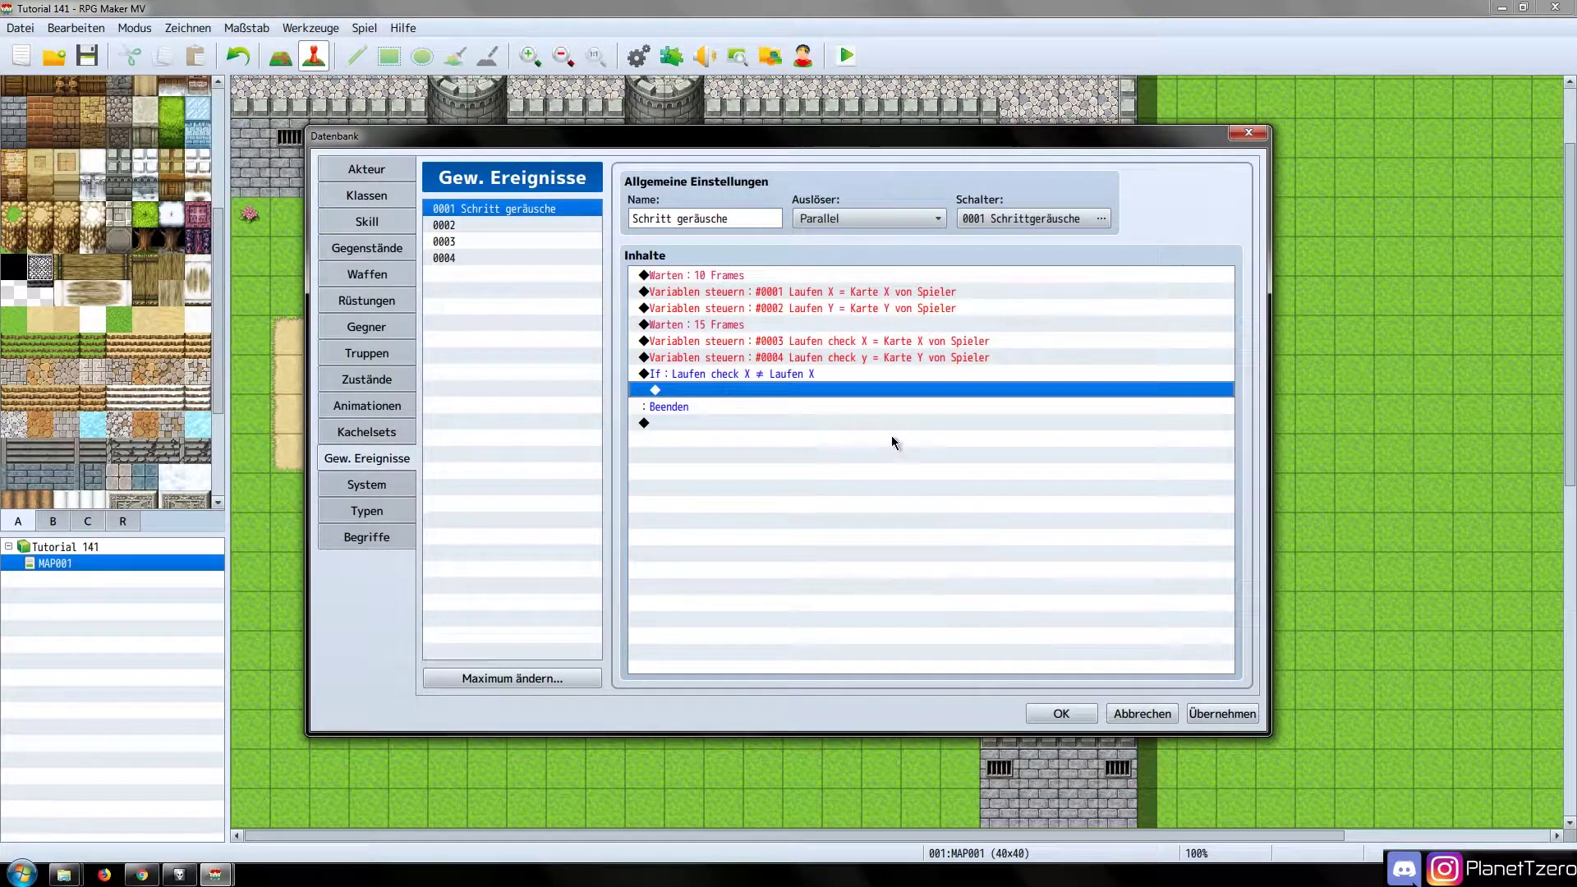
Add a Get Location Info command storing into variable 0005, renamed 'Terrain ID'
double_click(822, 378)
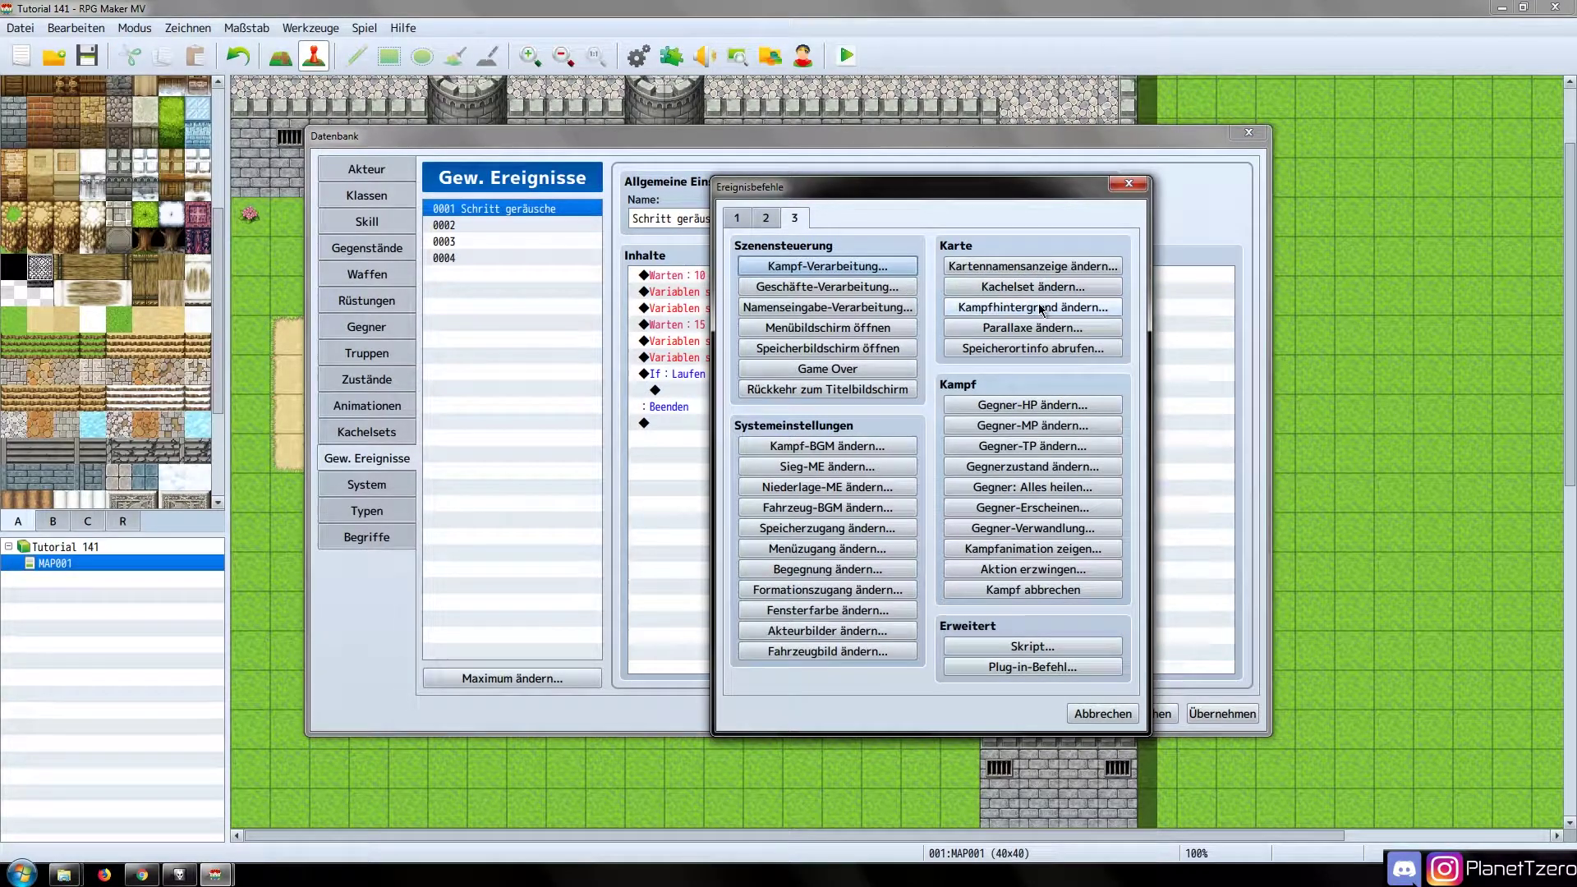
click(1032, 348)
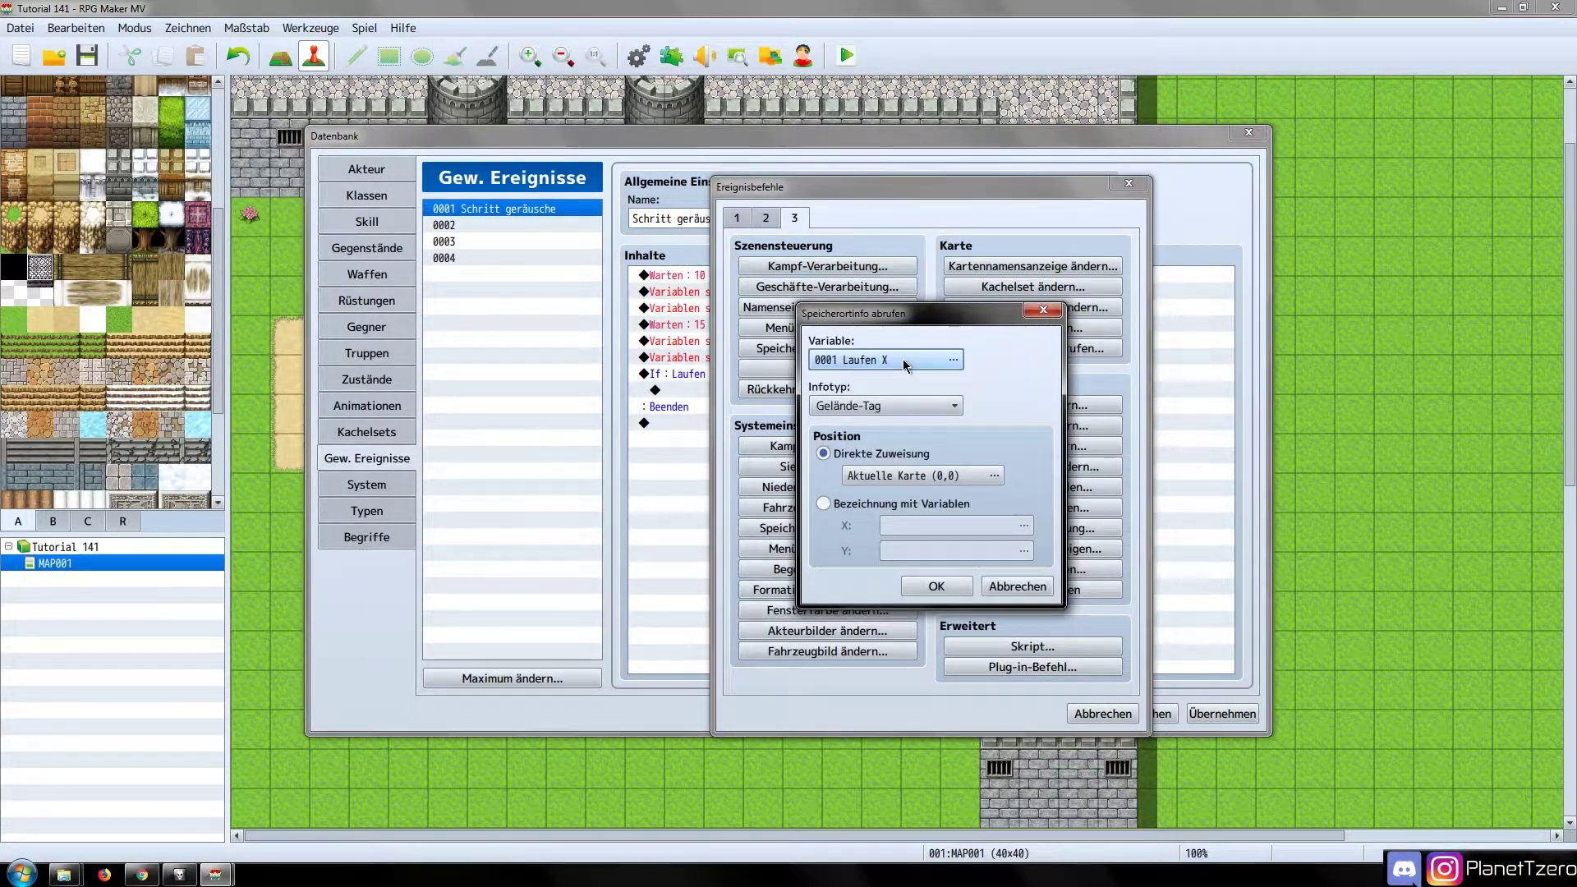
click(903, 358)
click(949, 344)
click(1014, 609)
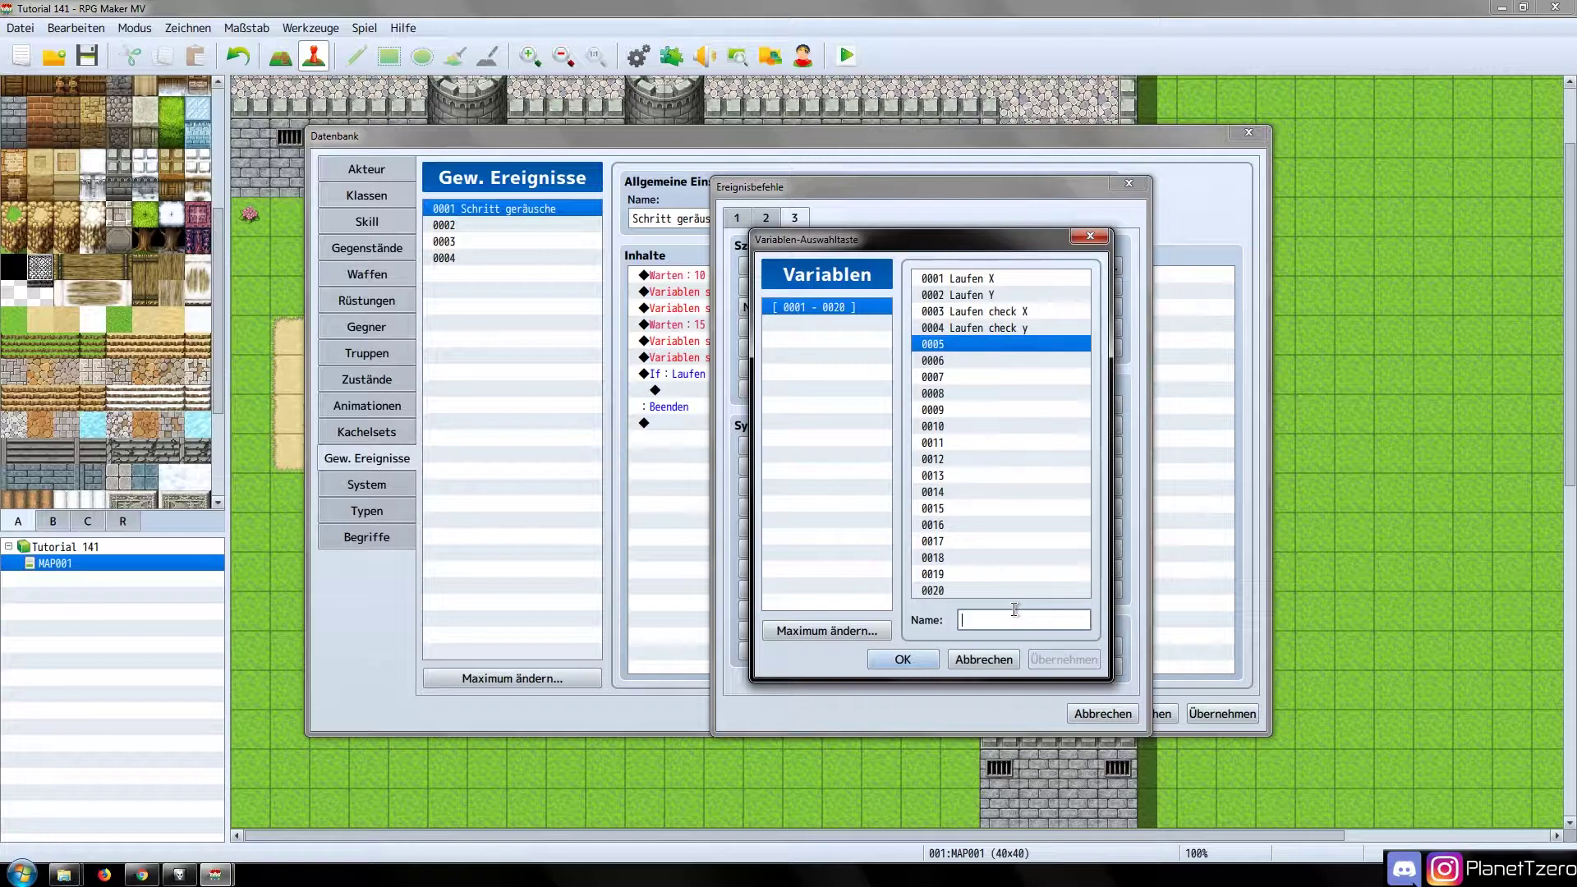
text(Terrain ID)
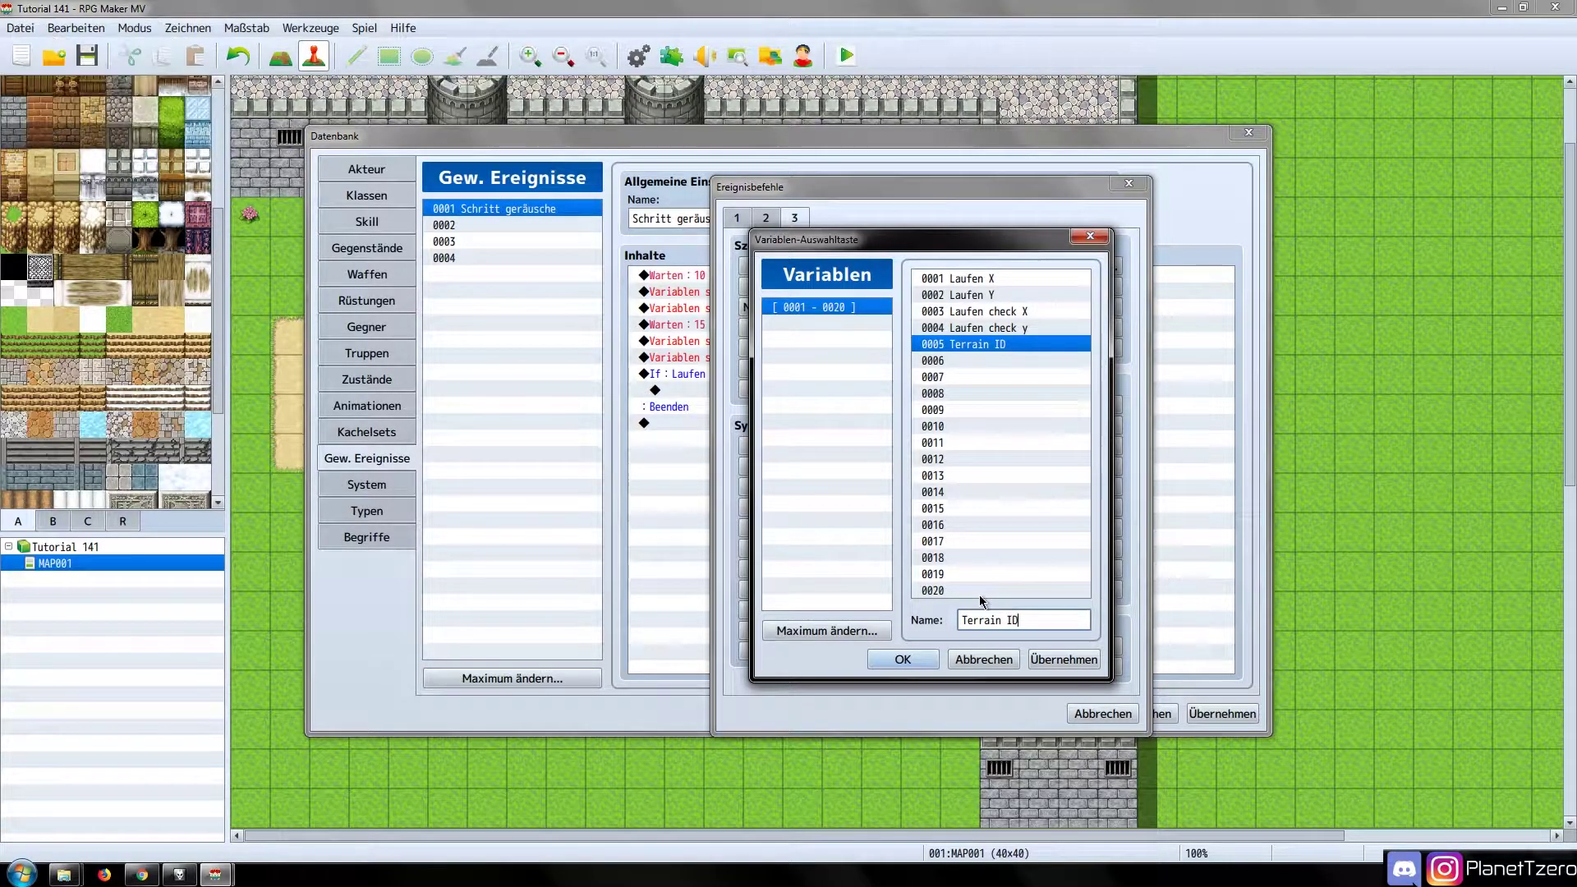
click(907, 662)
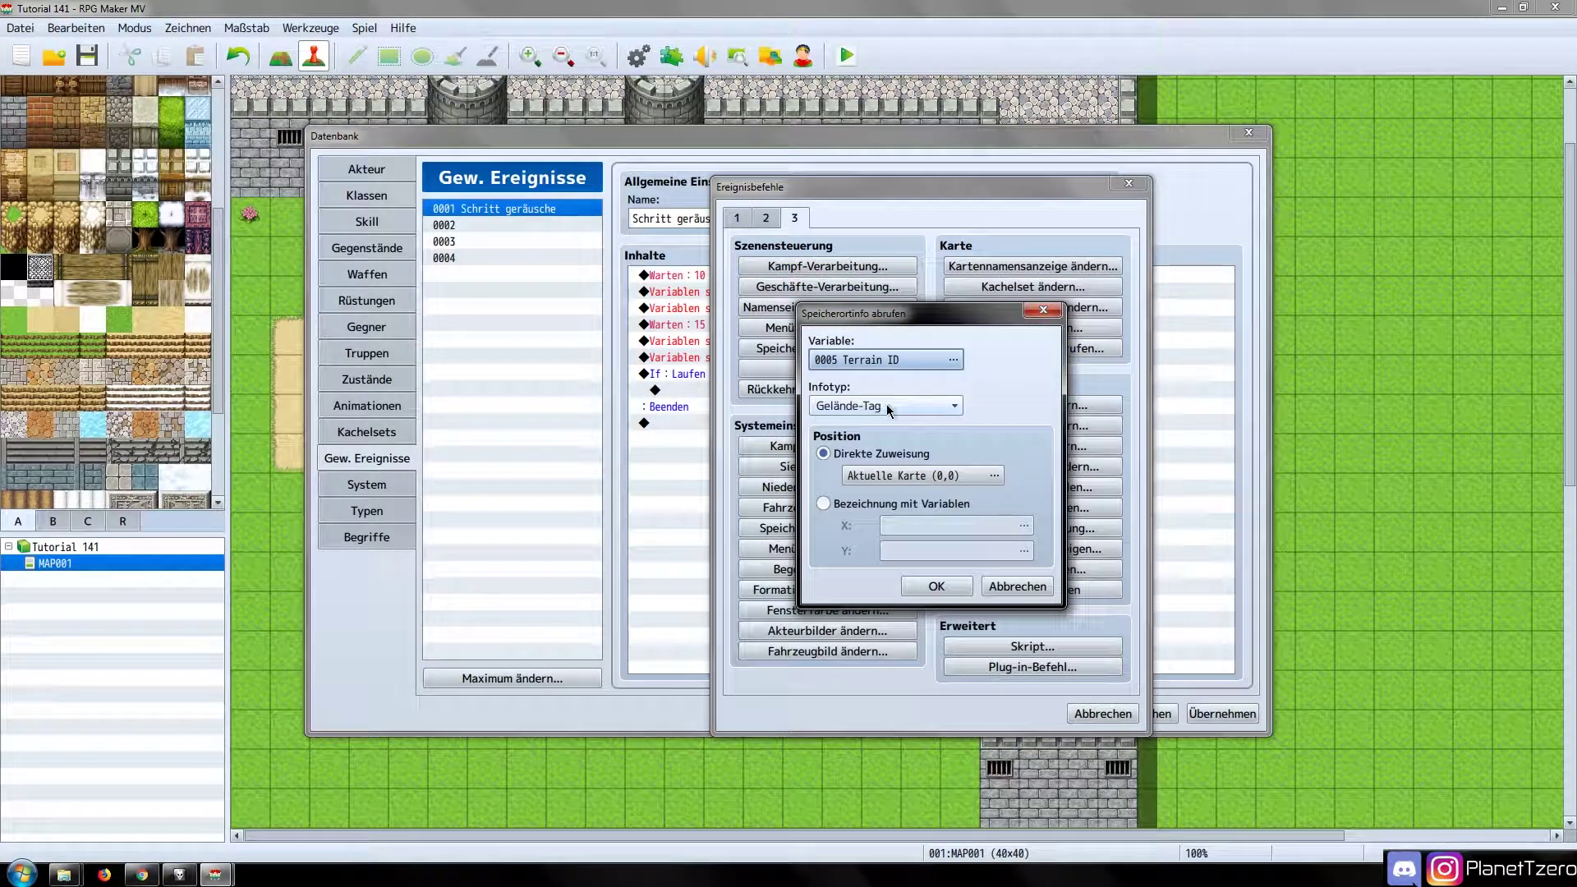
Read the Terrain Tag at the position given by Laufen check X and Laufen check y
click(887, 406)
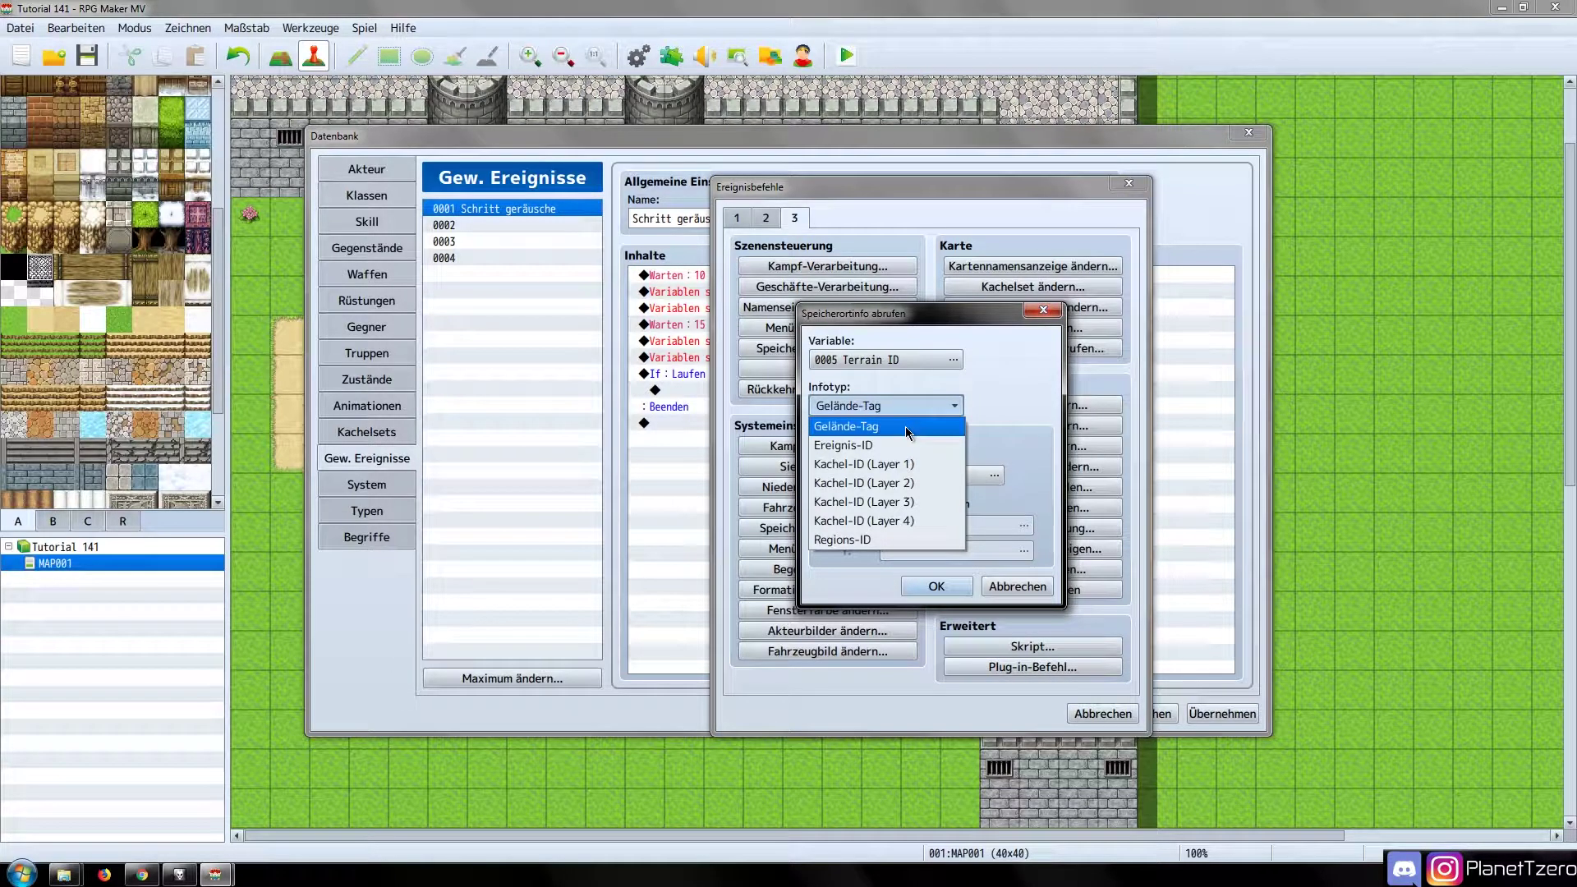
click(907, 427)
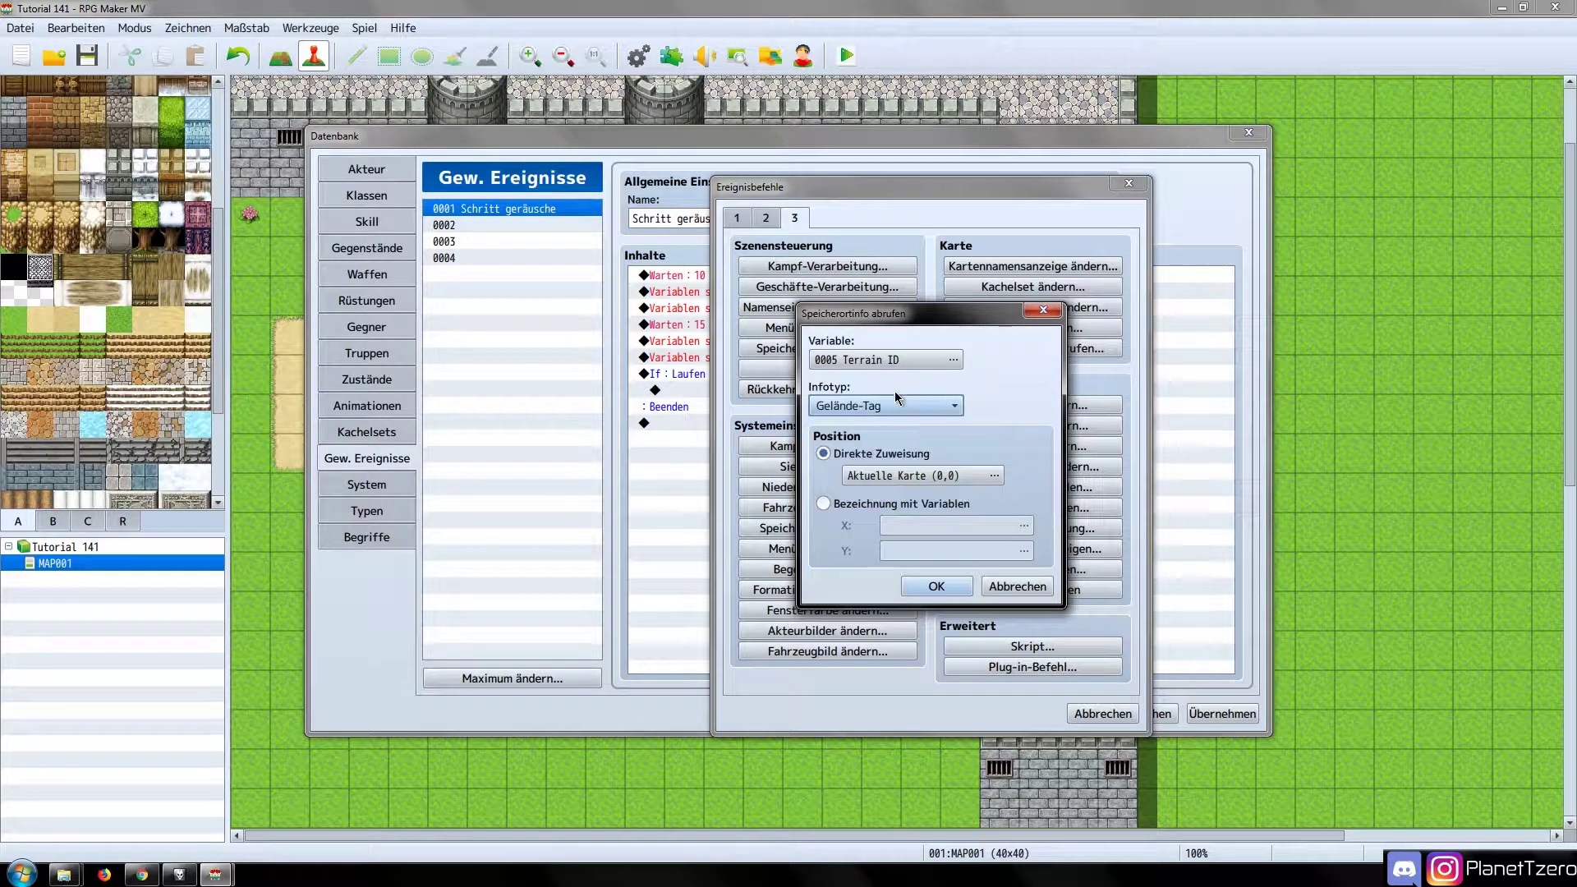
click(879, 501)
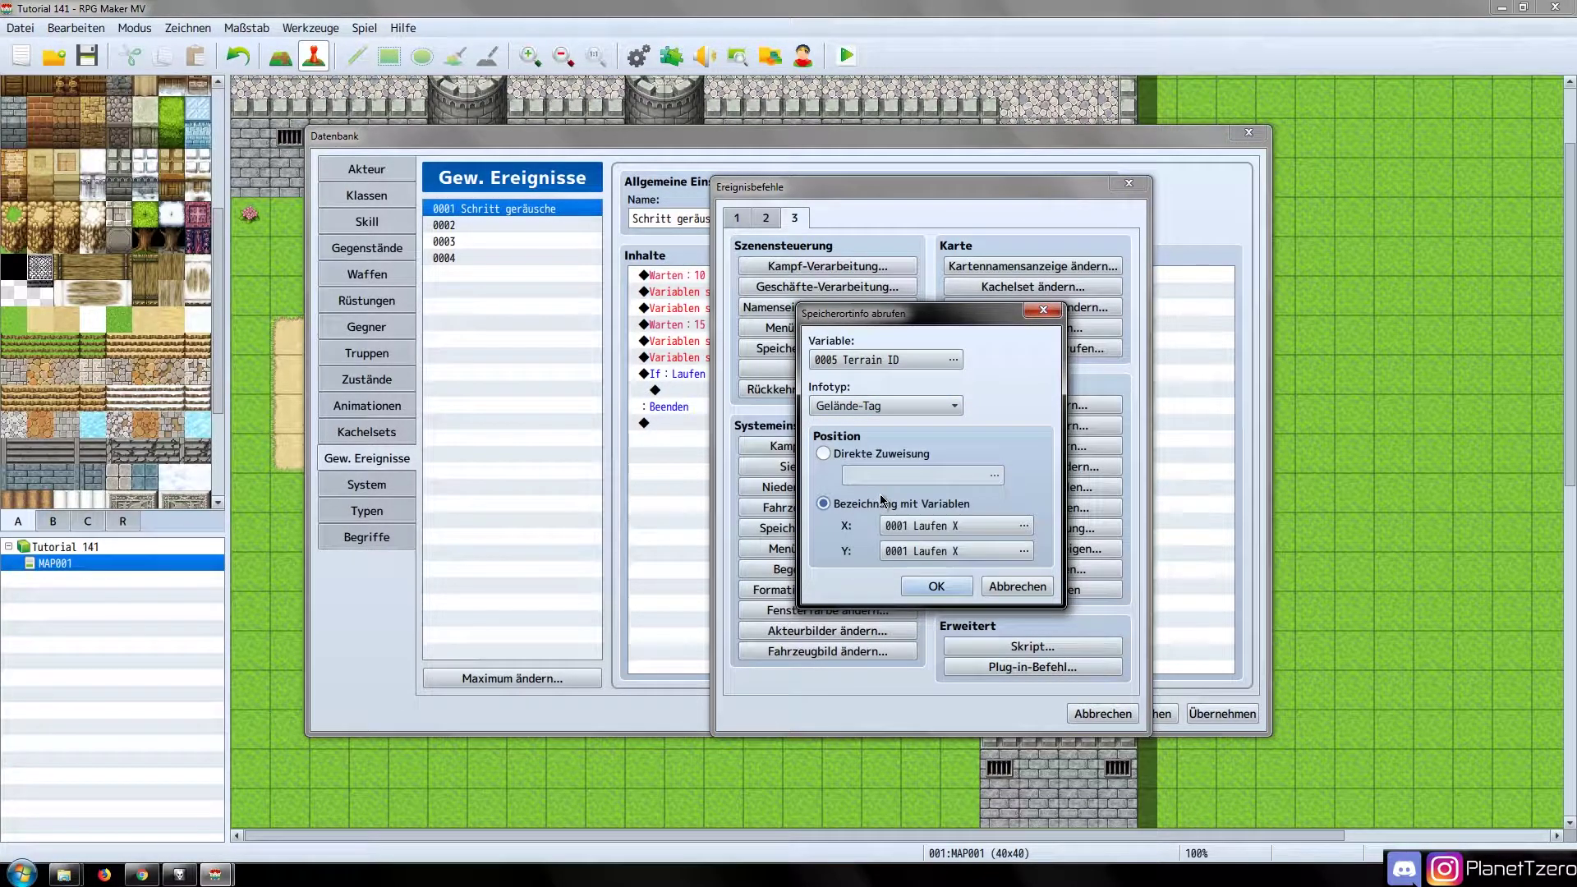
click(925, 529)
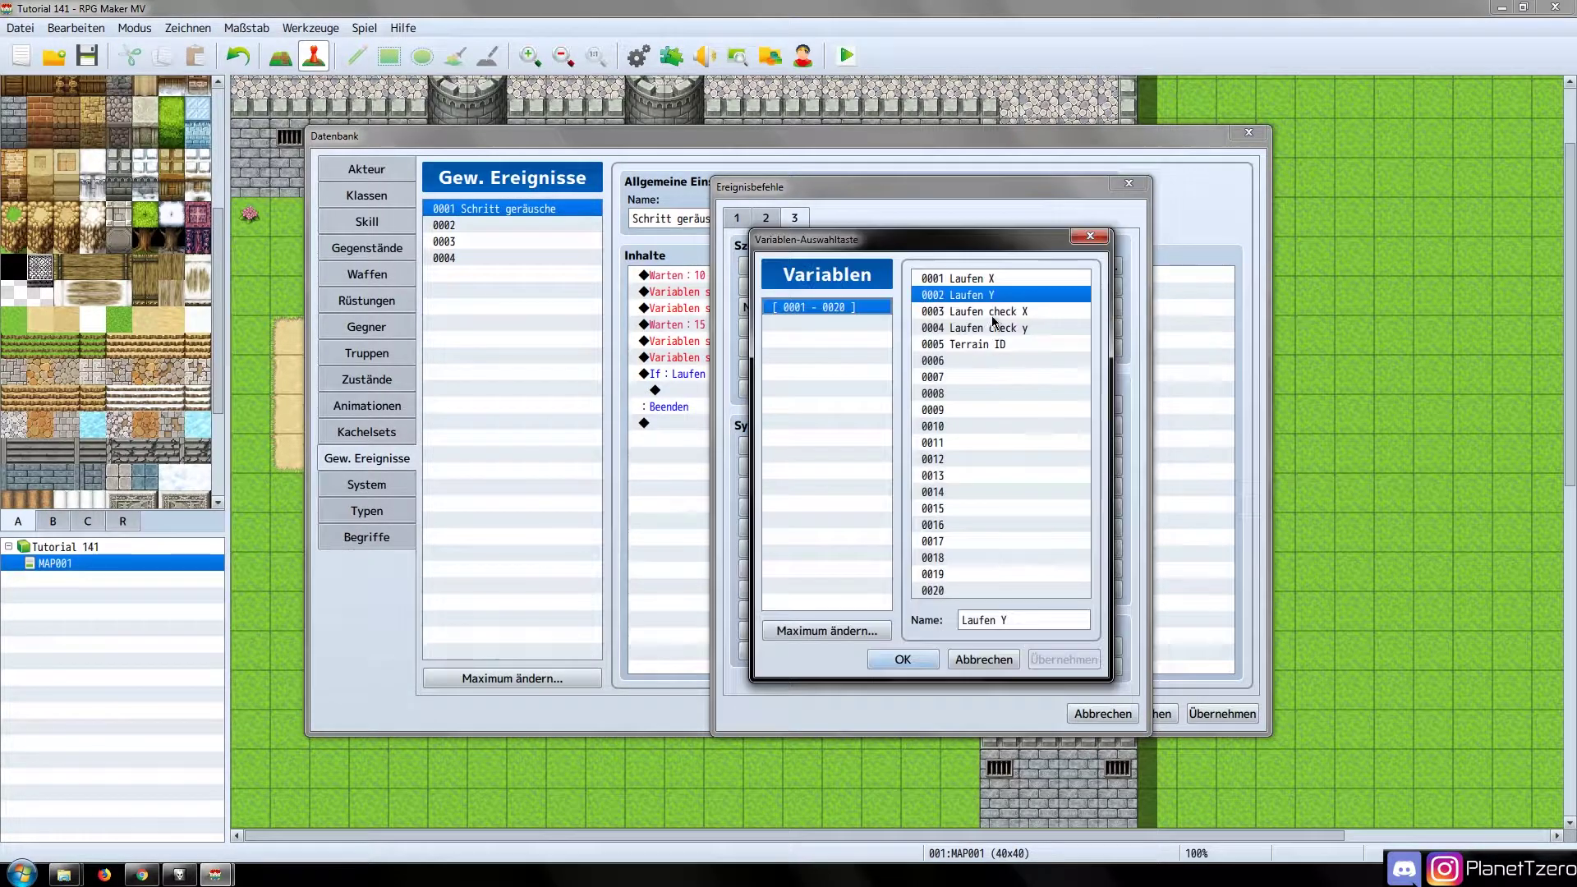
double_click(998, 308)
click(992, 543)
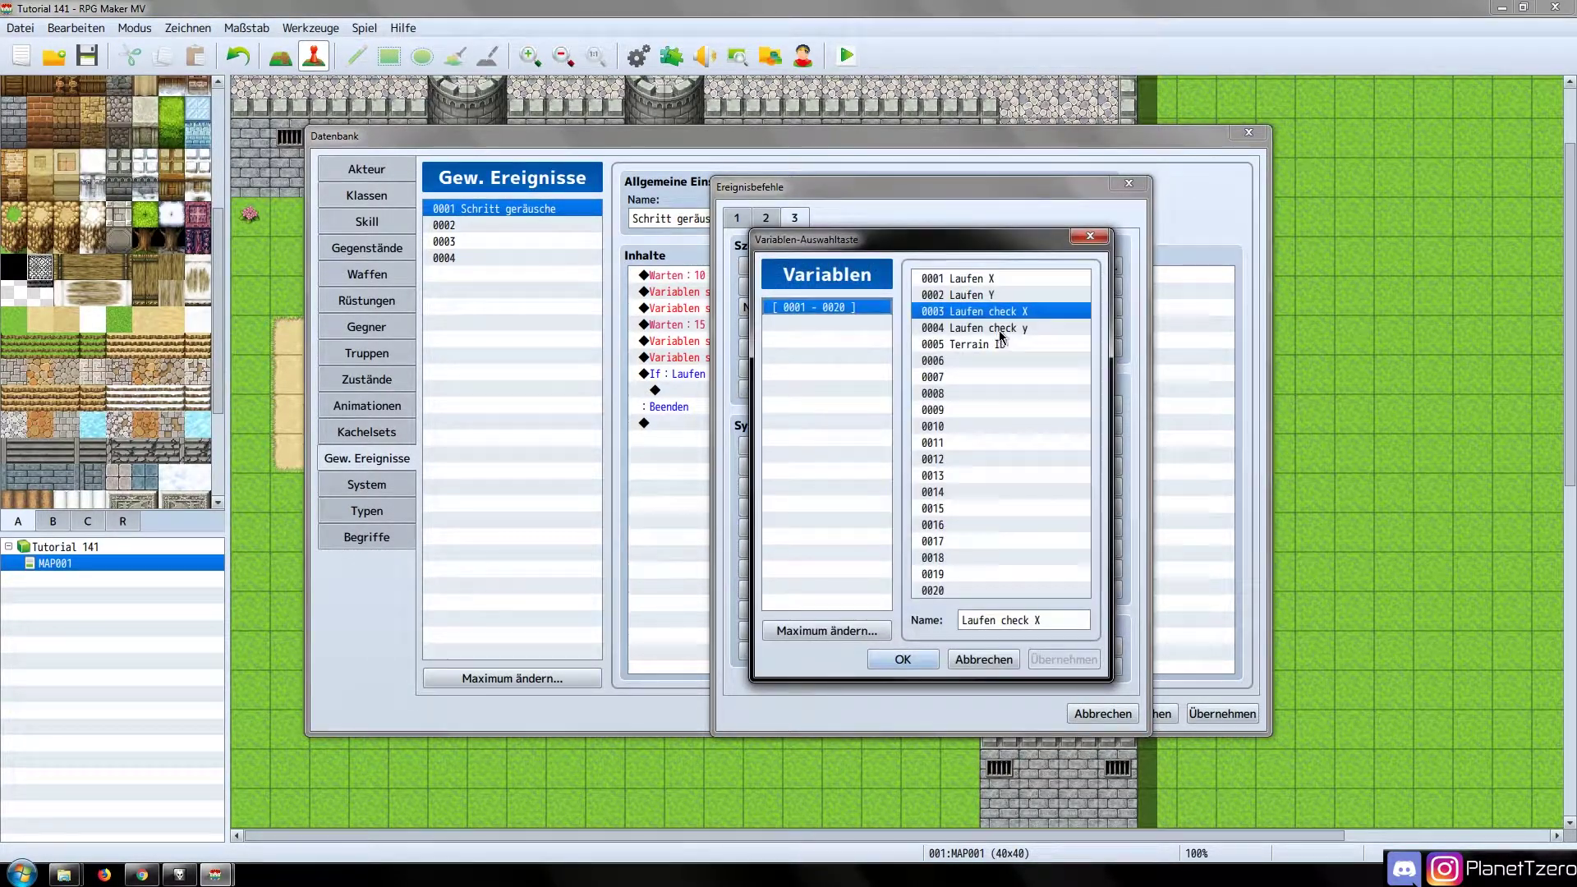
double_click(998, 330)
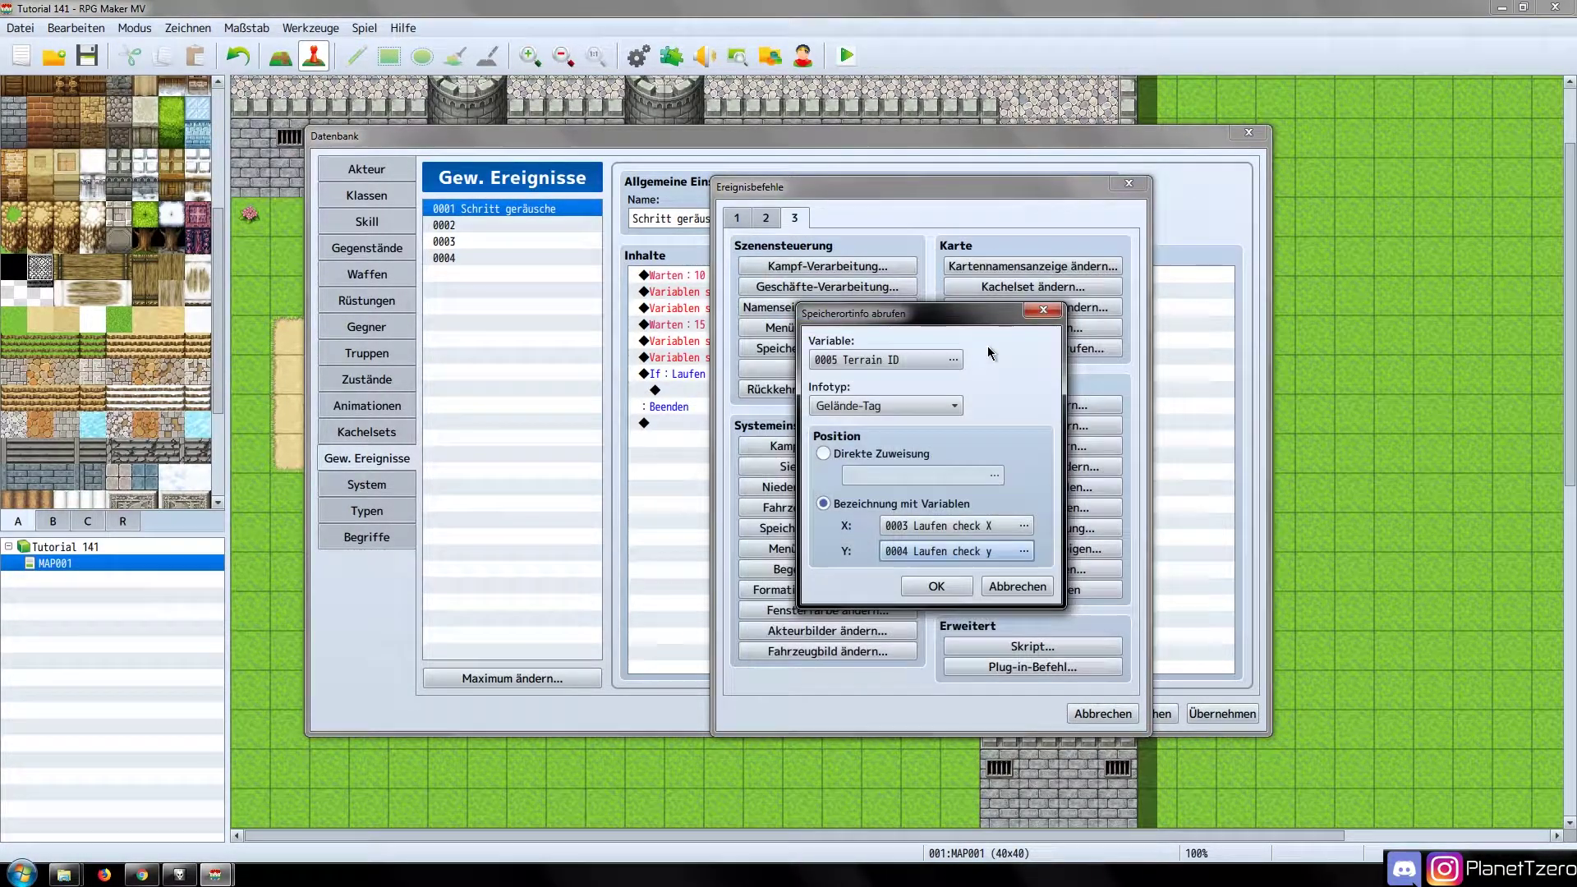
click(936, 587)
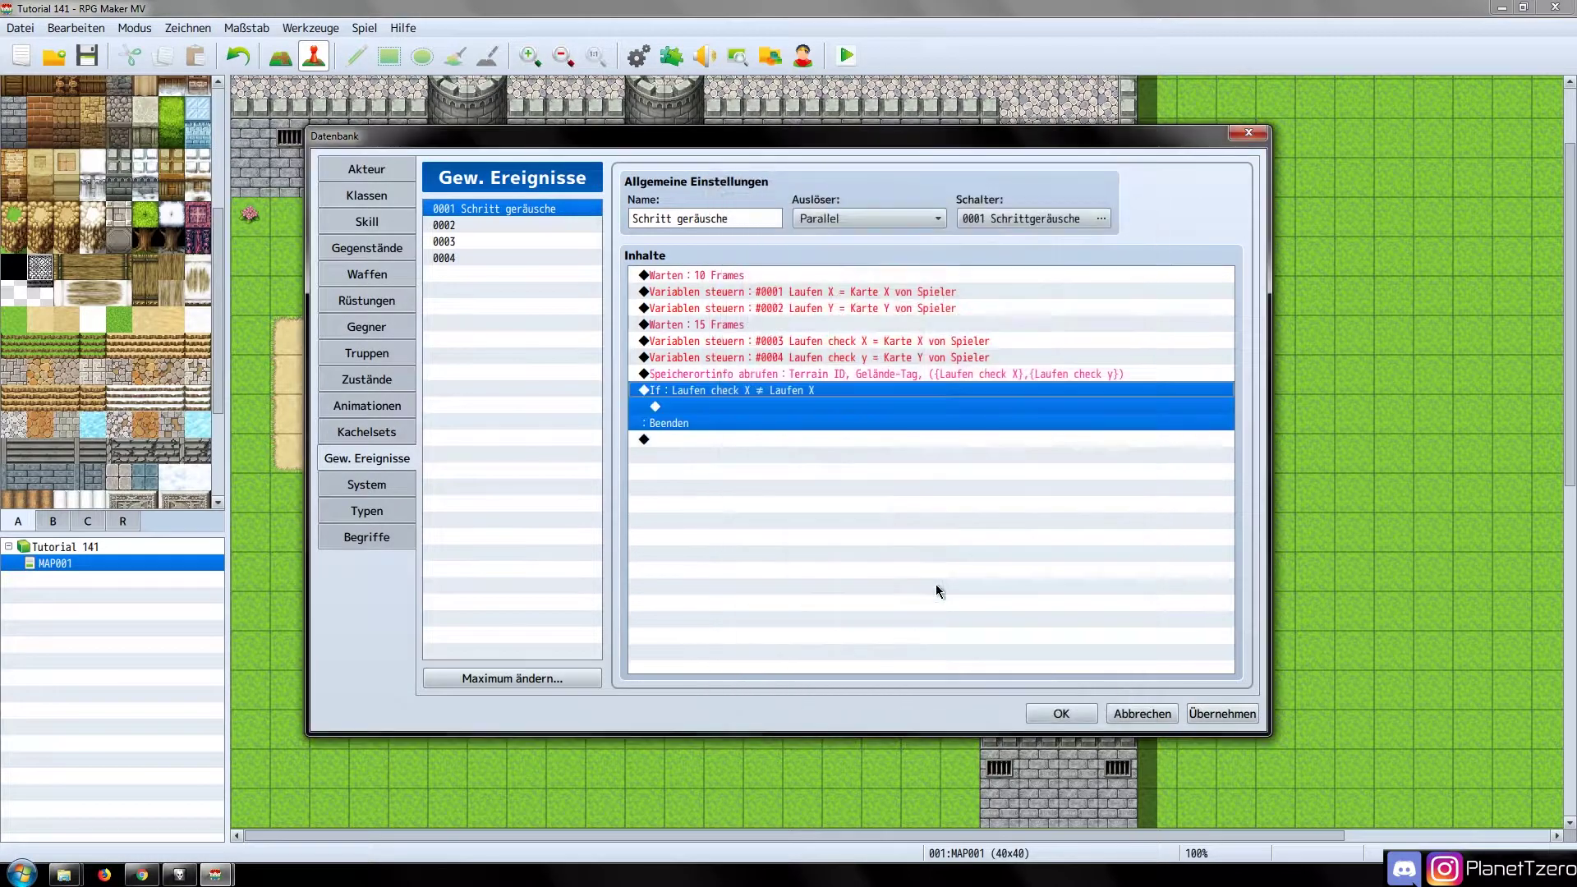
click(796, 411)
Nest an 'If Terrain ID = 1' branch with Else inside the movement branch and apply
double_click(795, 406)
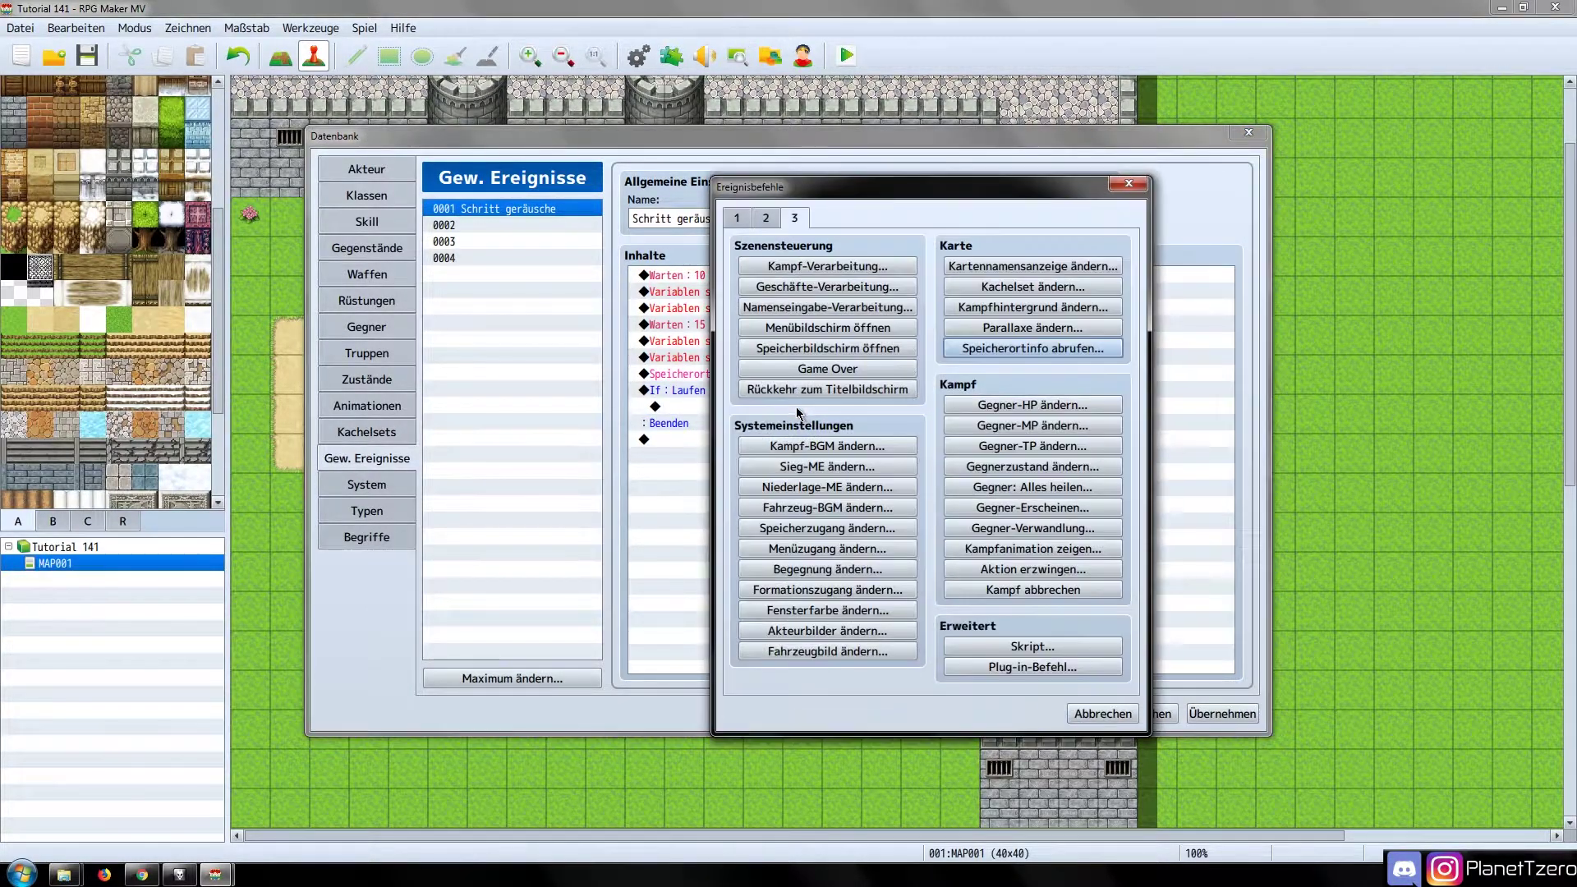
click(764, 218)
click(739, 219)
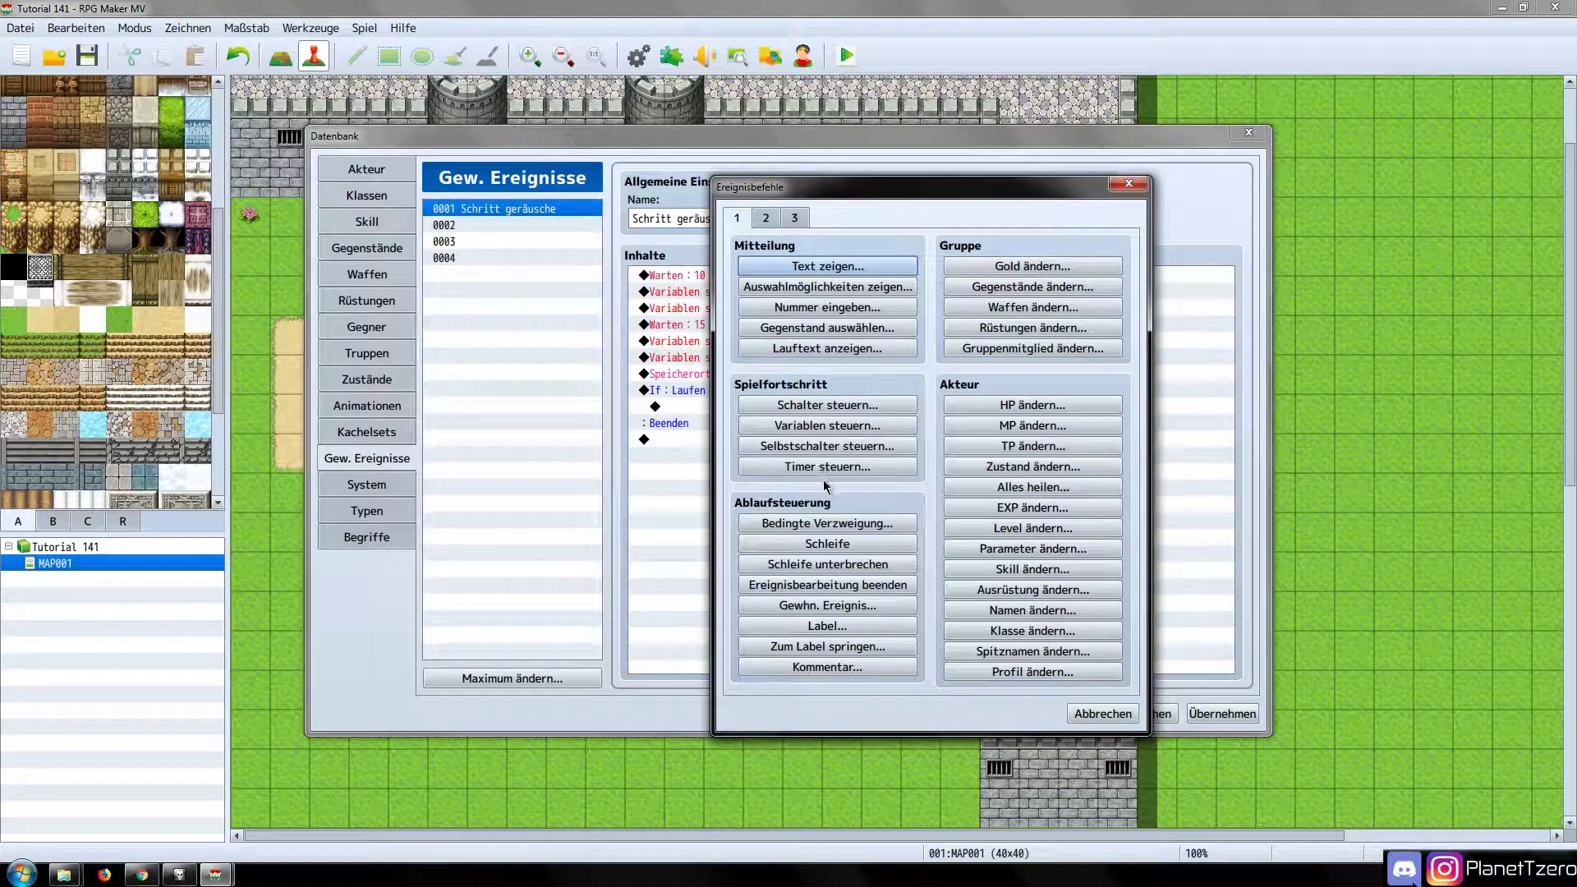
click(826, 523)
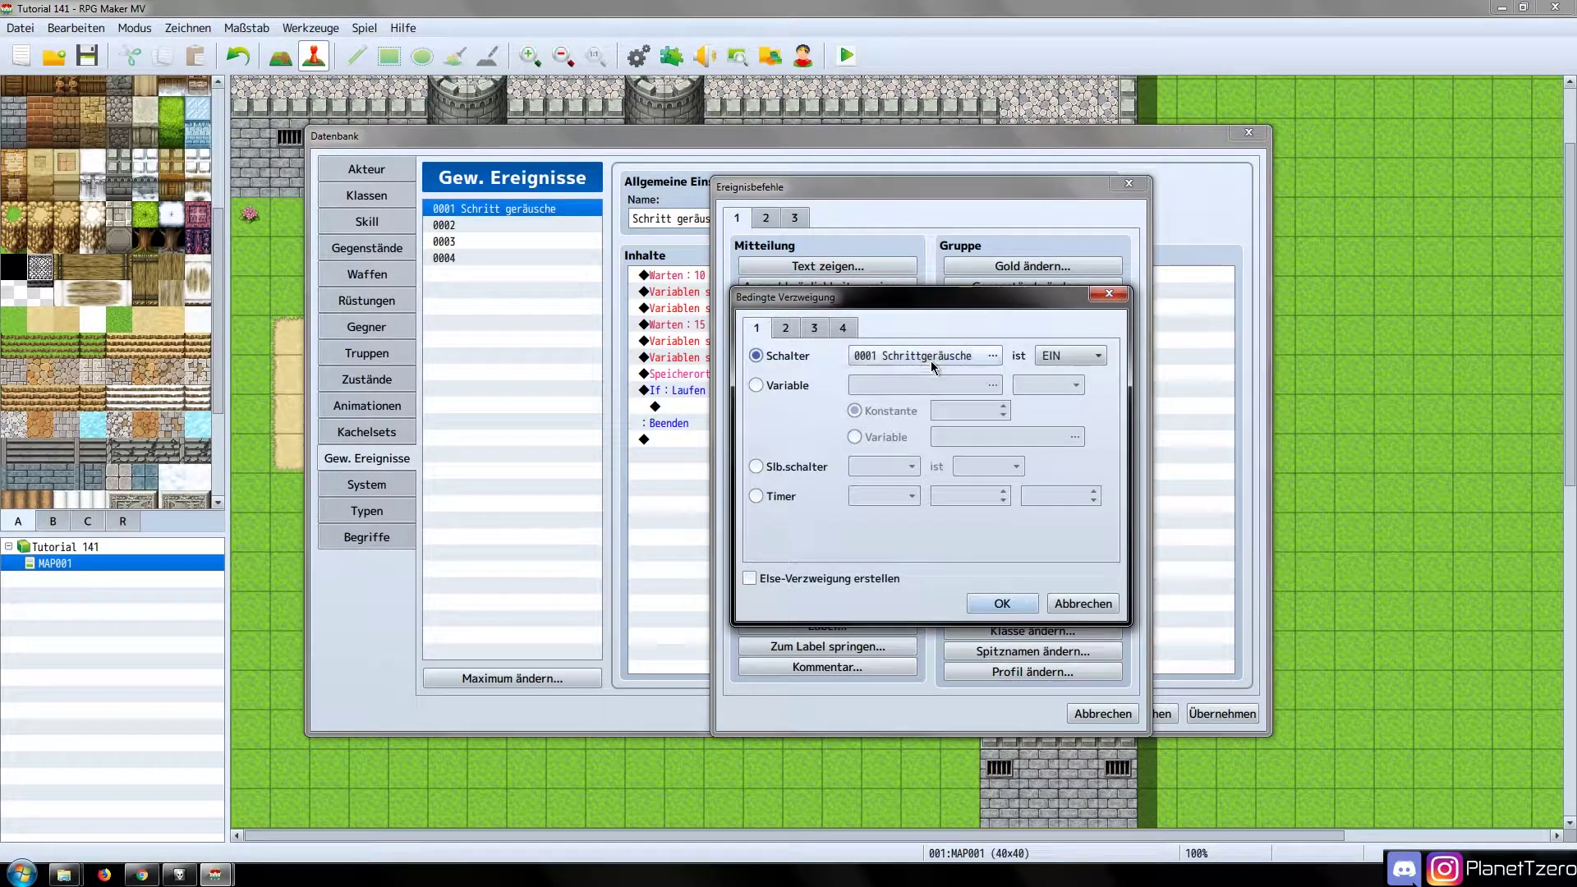
click(755, 385)
click(923, 386)
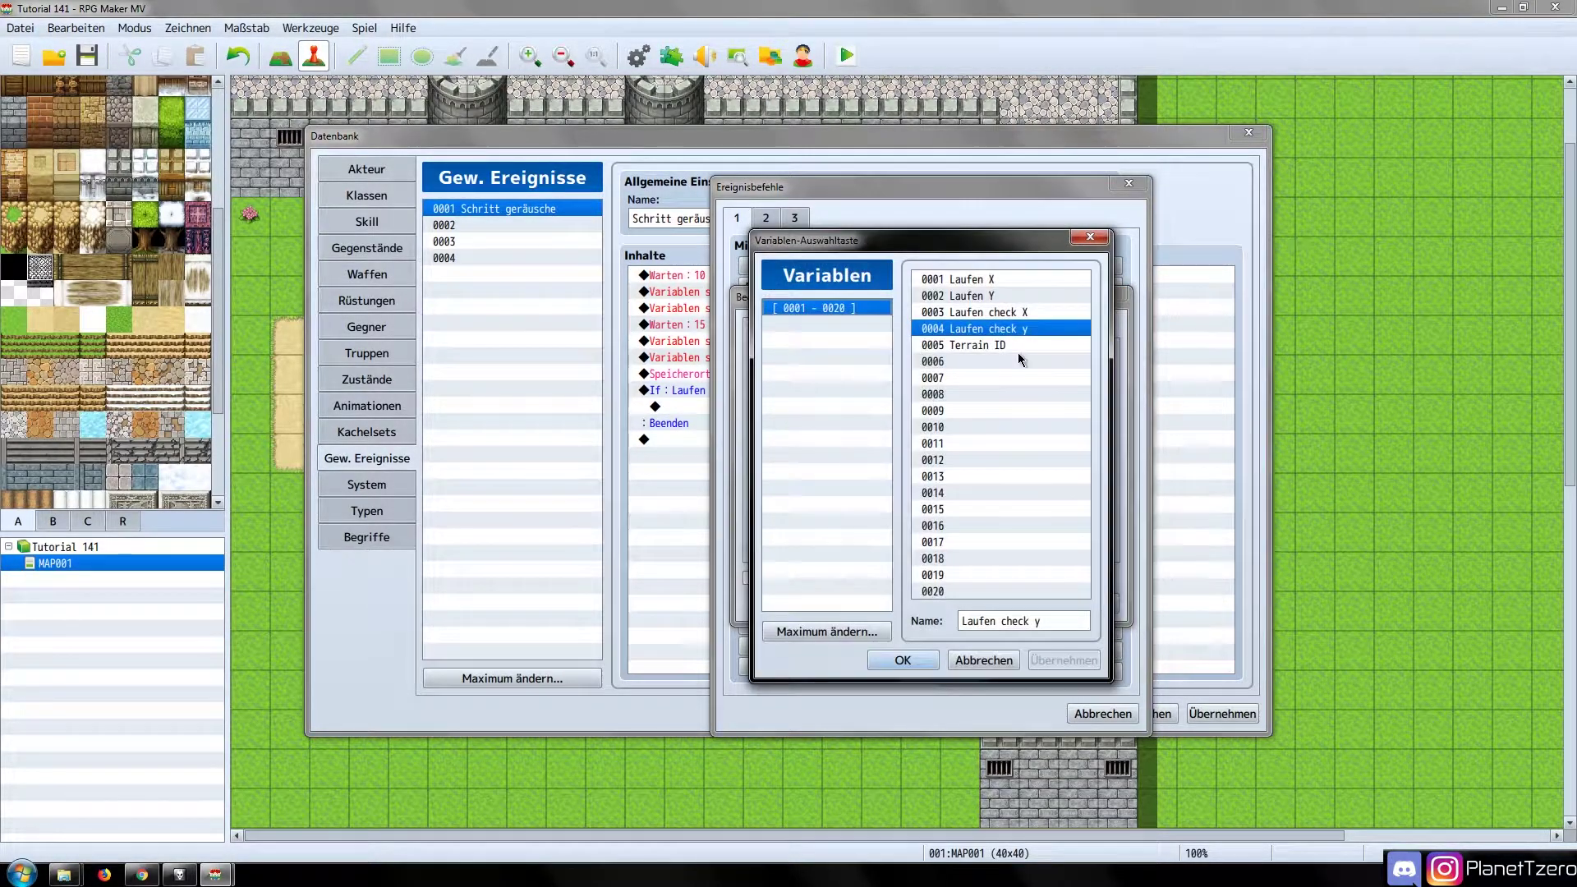
double_click(987, 347)
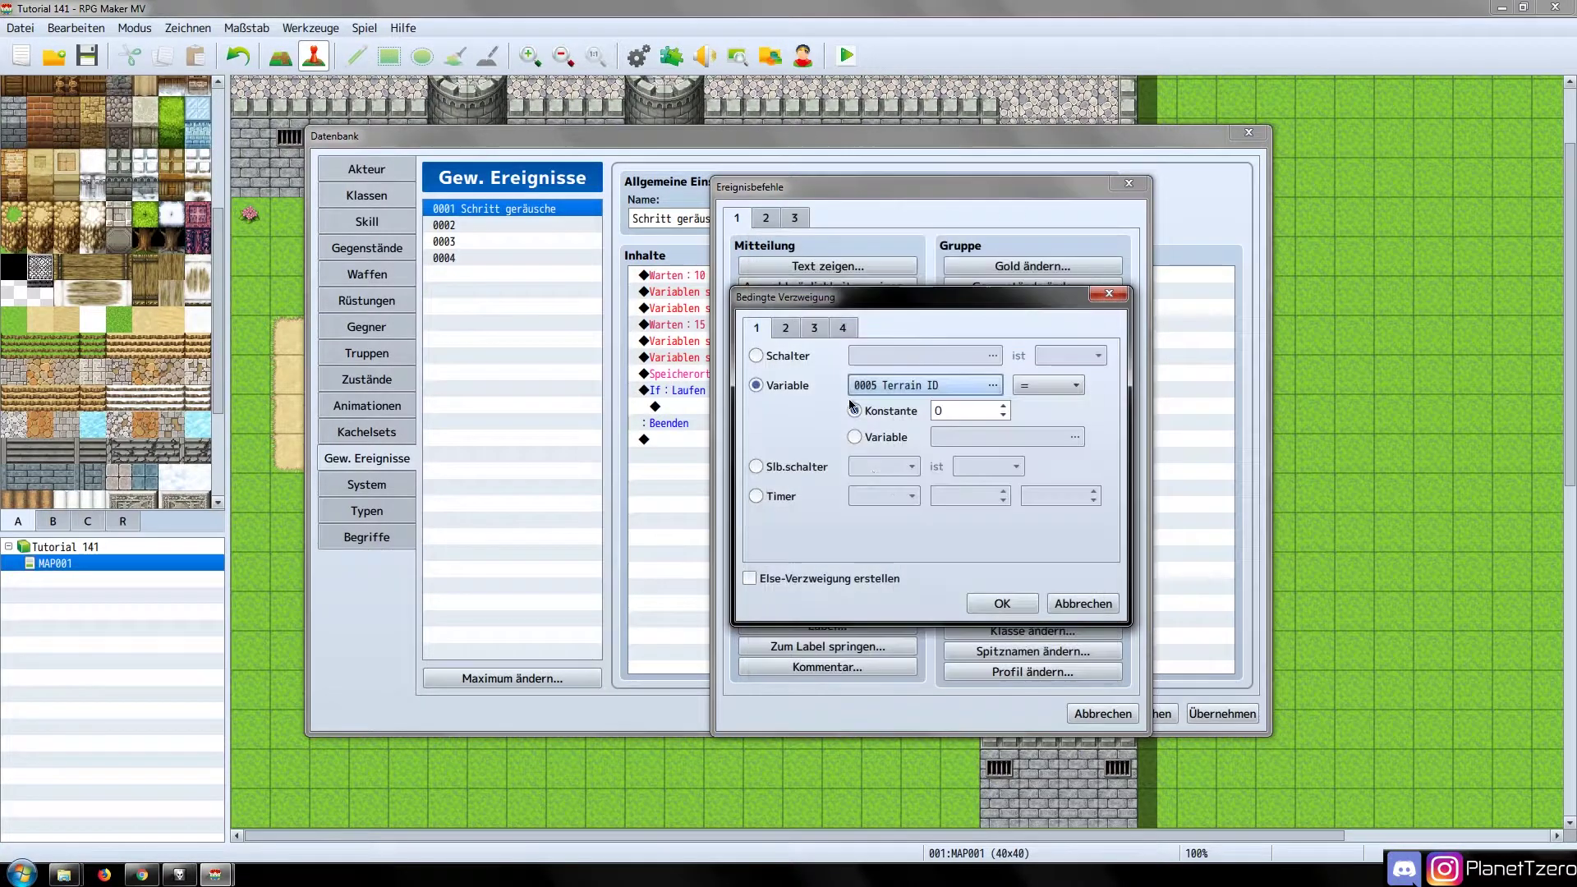
click(1003, 411)
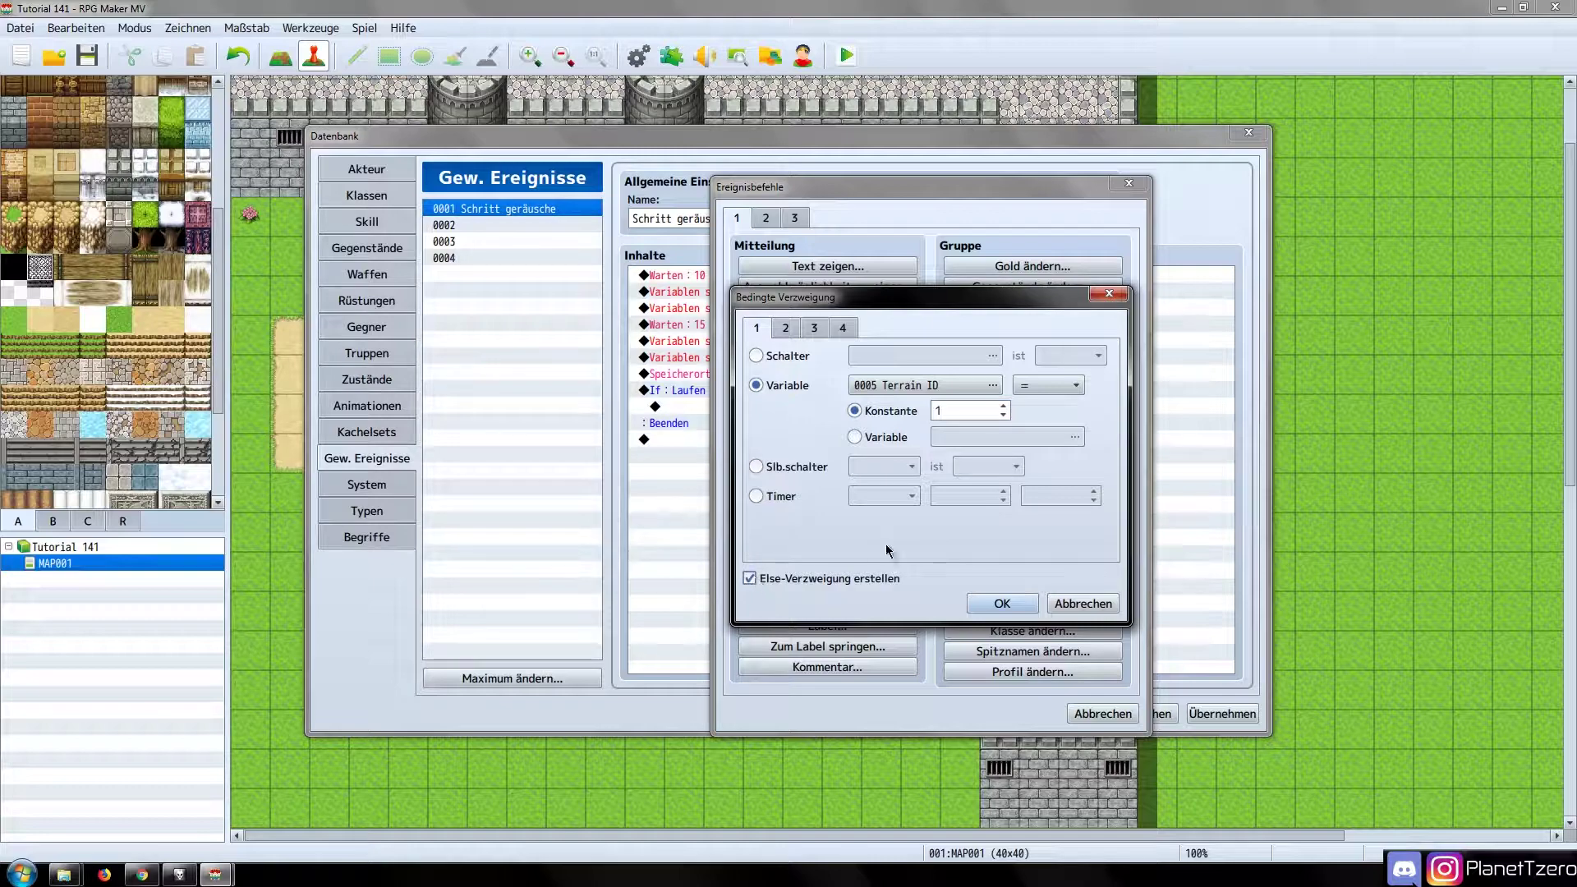
click(1001, 605)
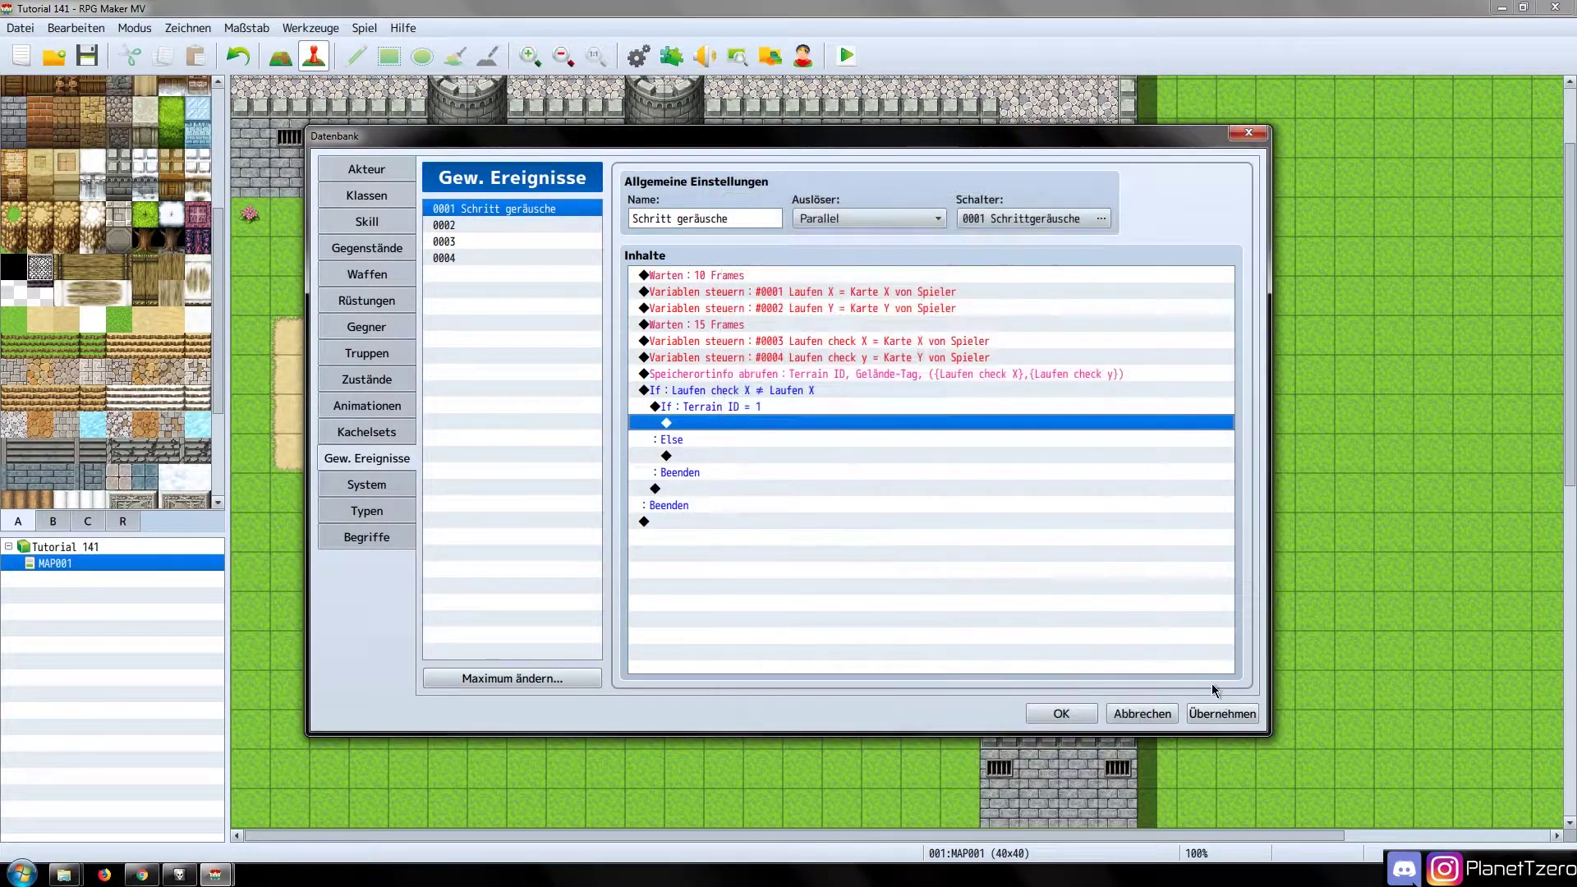
click(1220, 714)
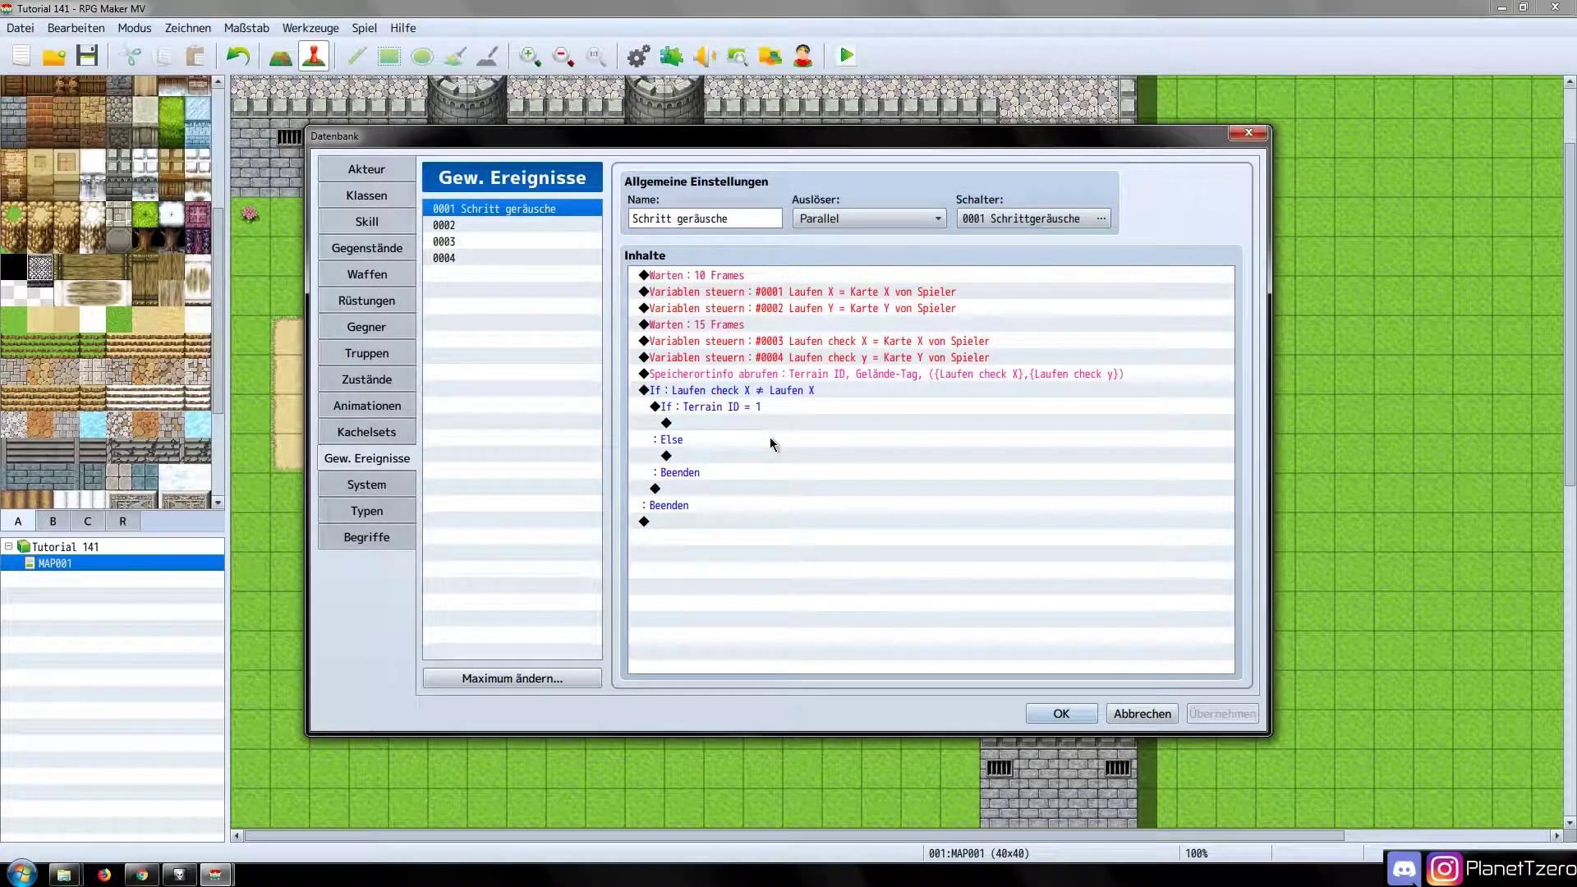
double_click(748, 428)
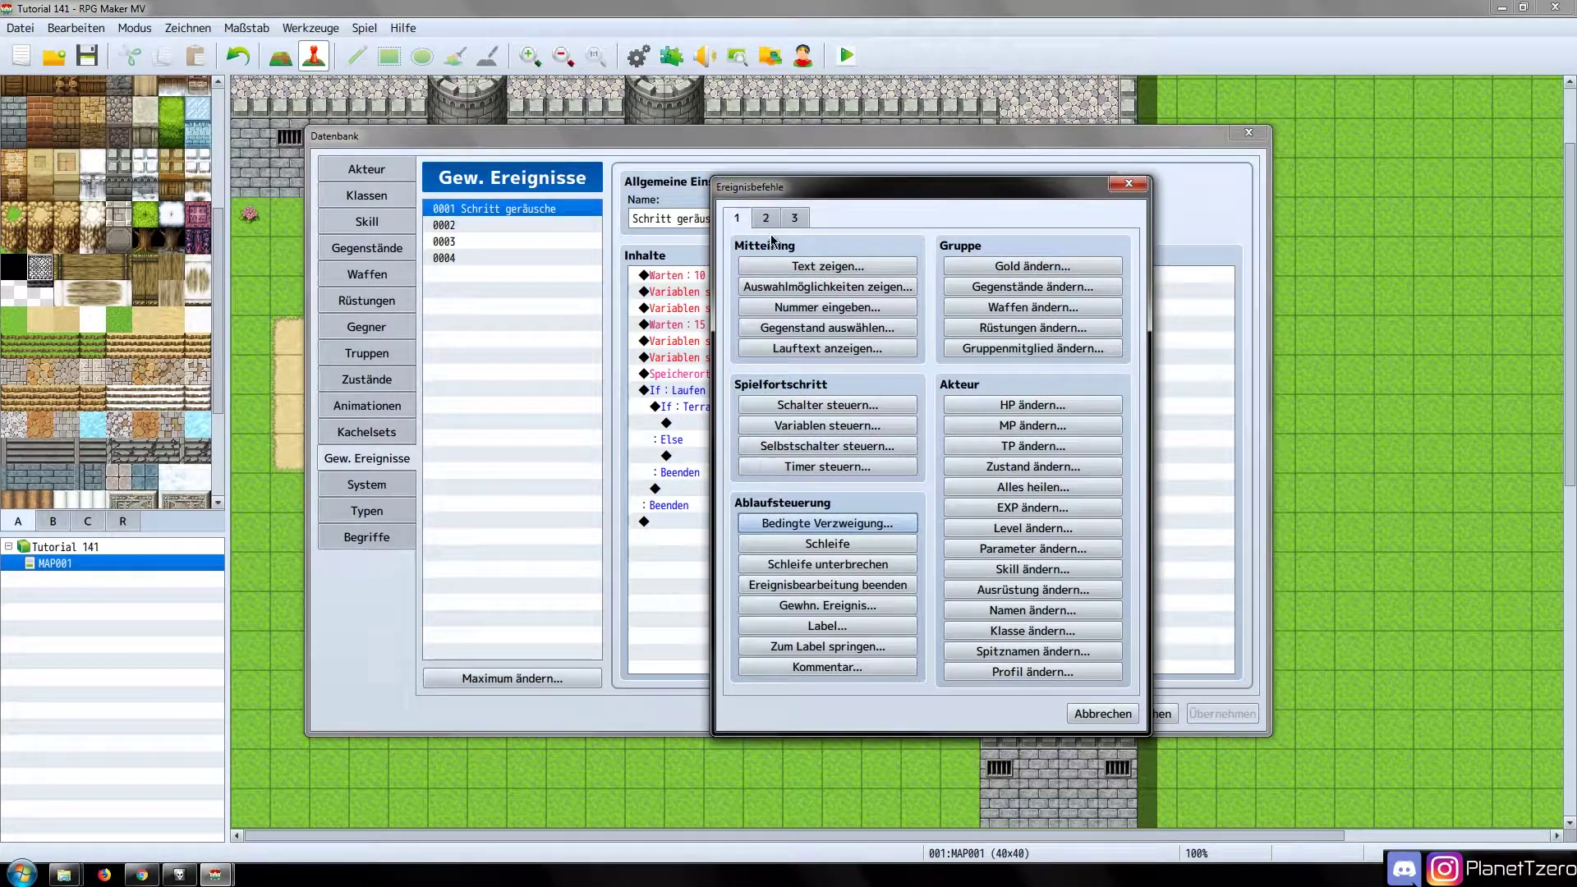
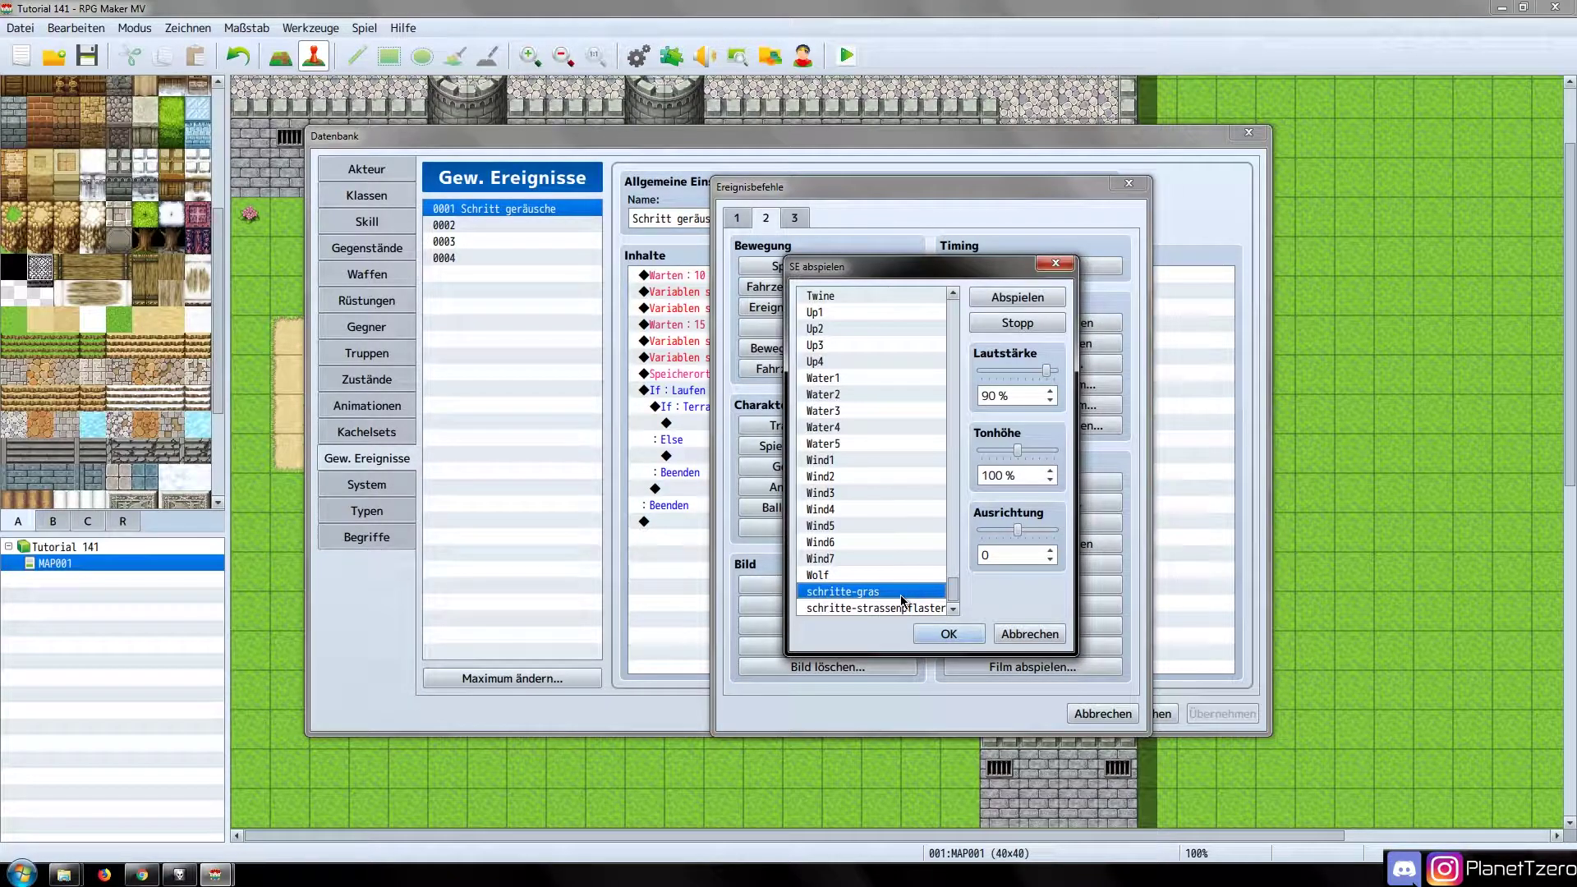
Confirm the schritte-gras (90, 100, 0) sound for Terrain ID 1, then copy and paste the outer If block
click(947, 633)
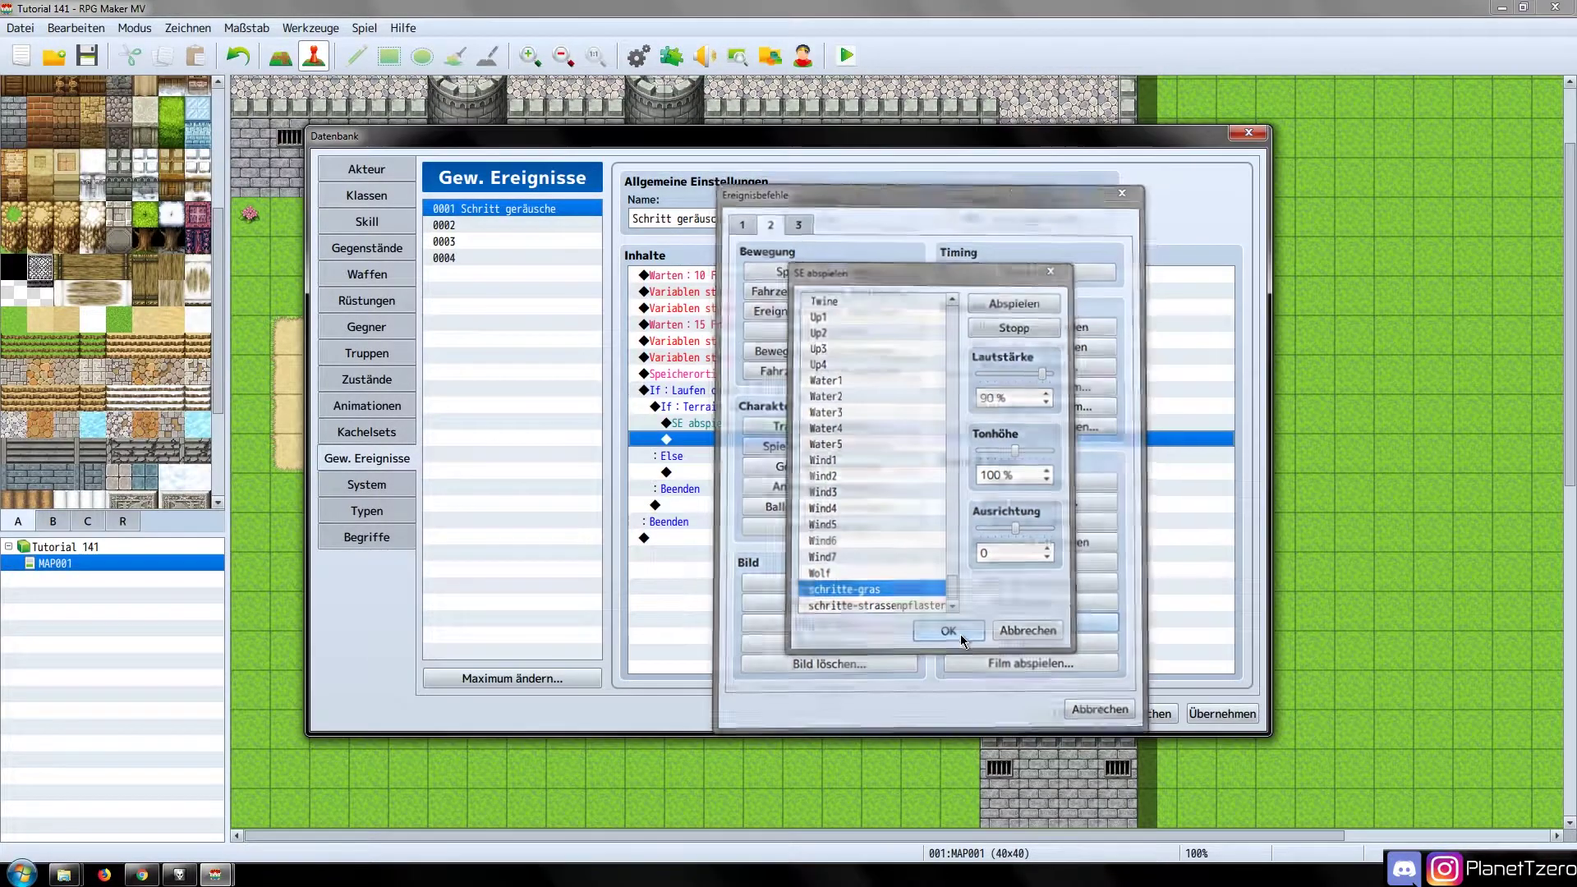
click(821, 526)
key(ctrl+c)
click(785, 582)
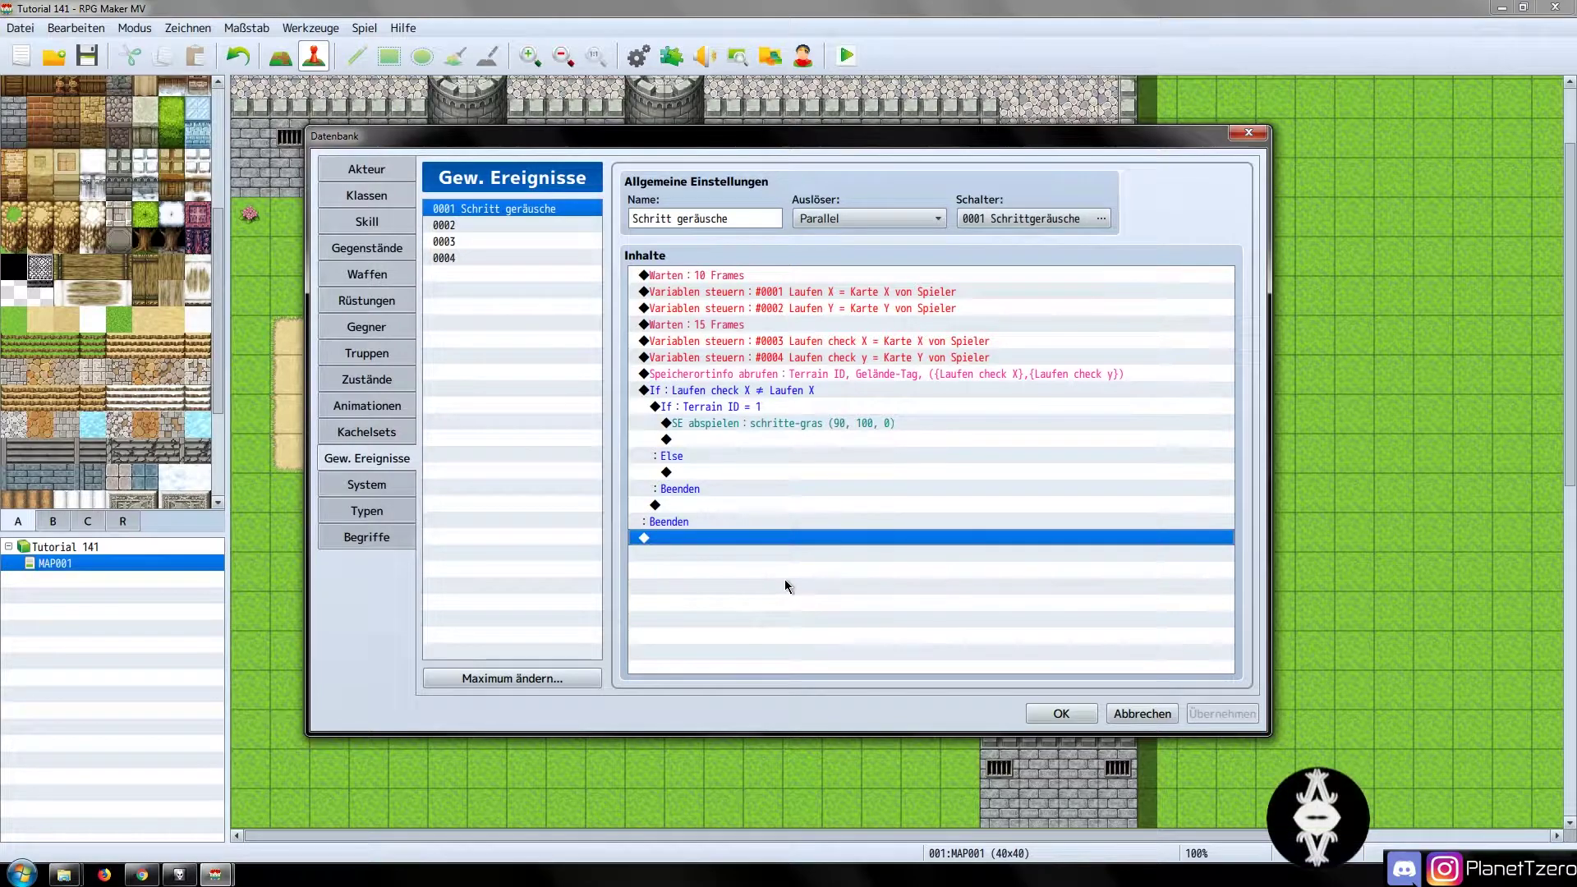
key(ctrl+v)
Make the copied If compare variable 0004 Laufen check y against 0002 Laufen Y, then apply
double_click(809, 520)
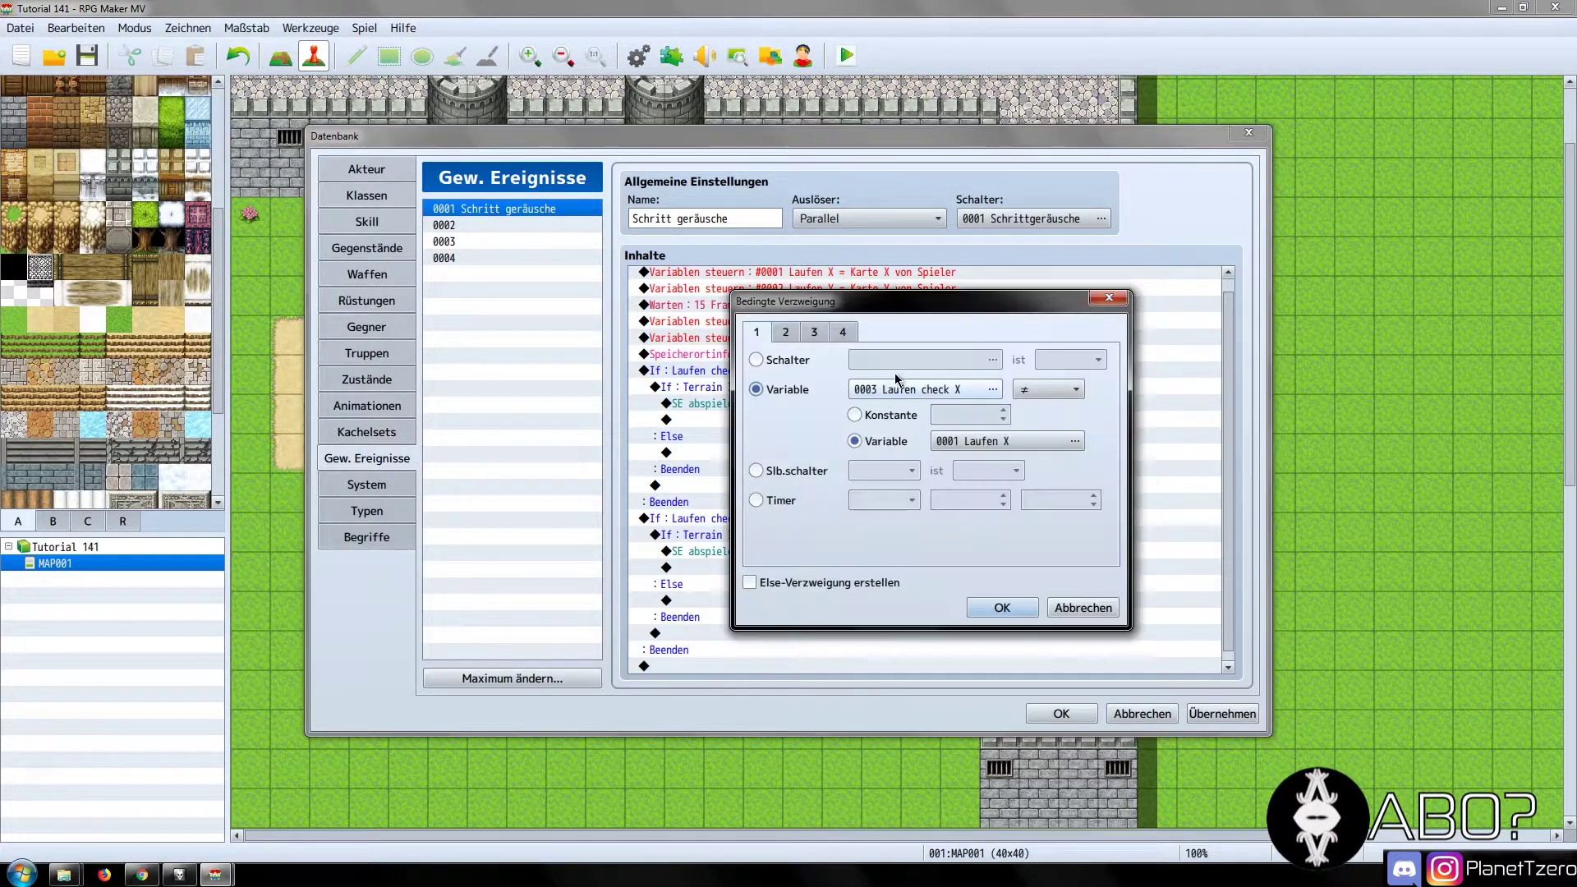
click(941, 379)
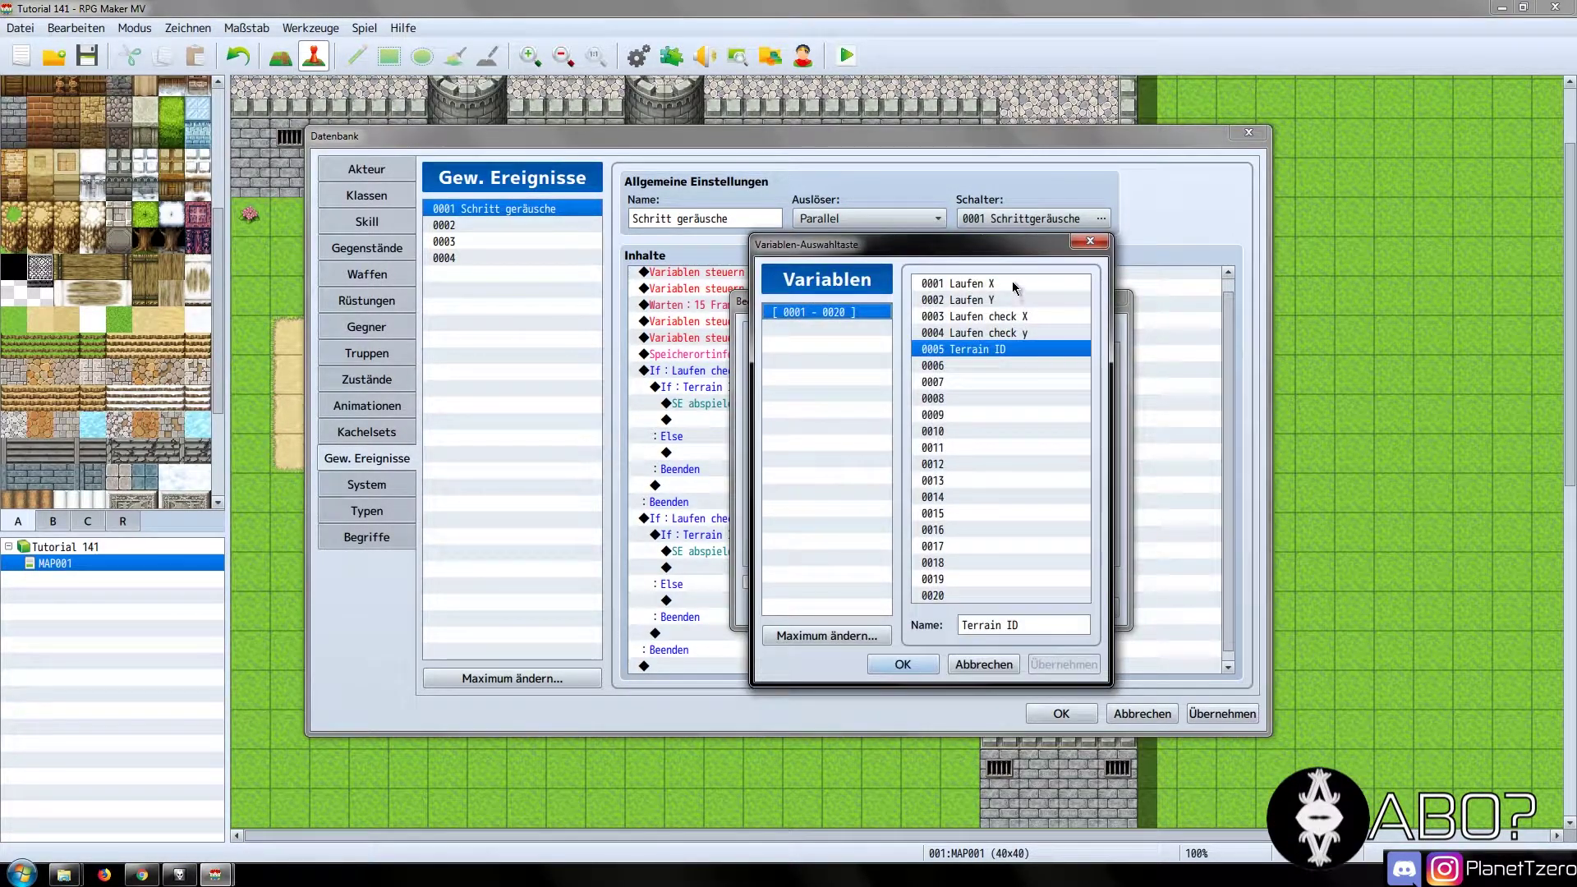
double_click(995, 316)
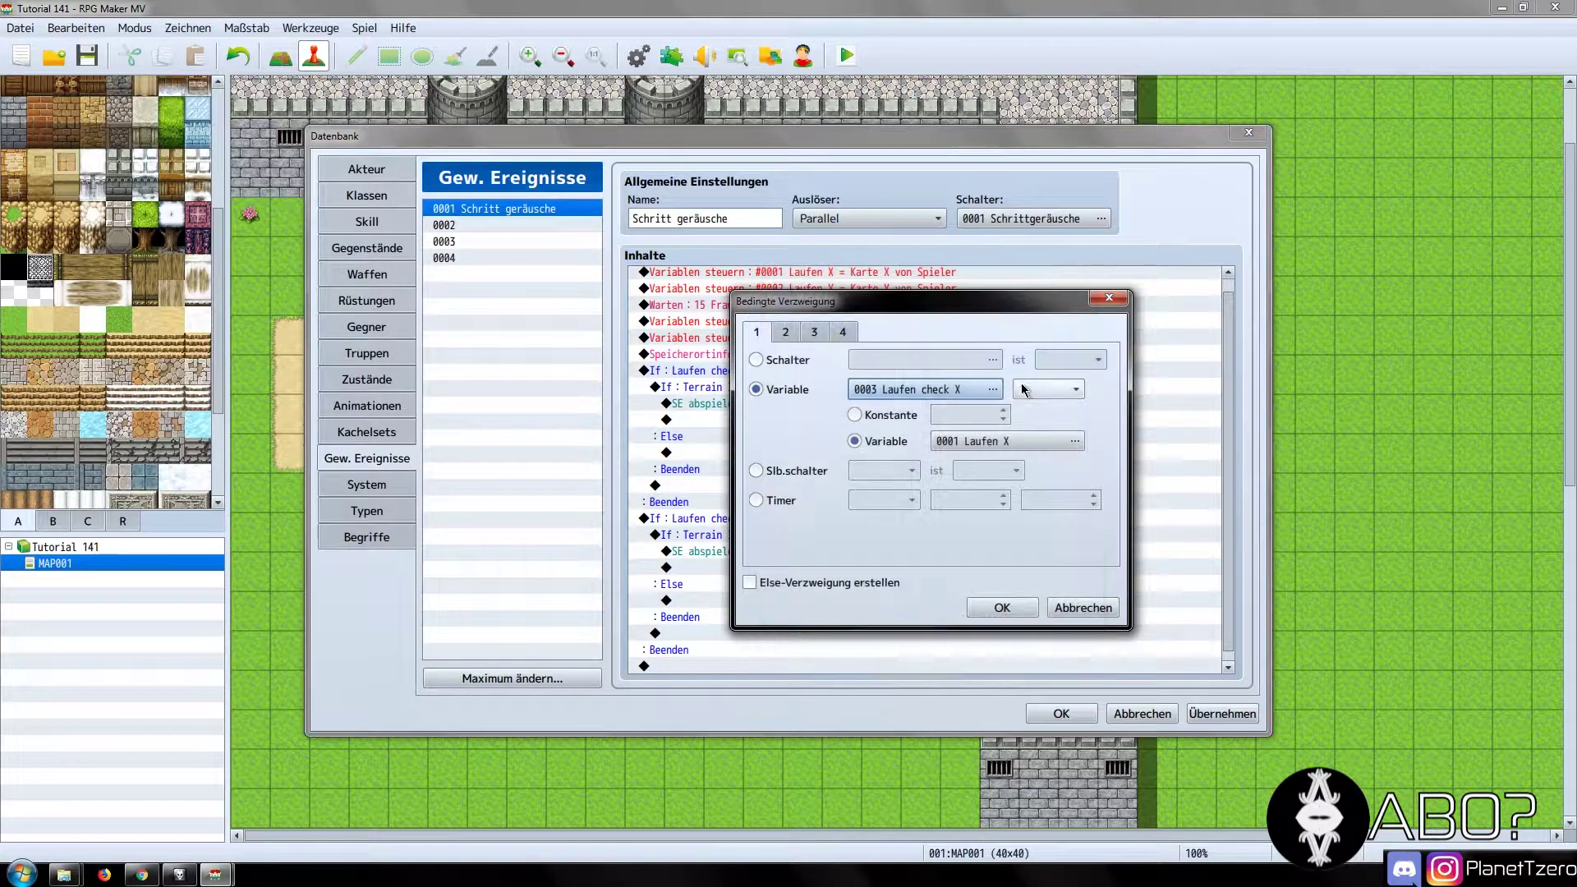
click(971, 391)
click(1022, 335)
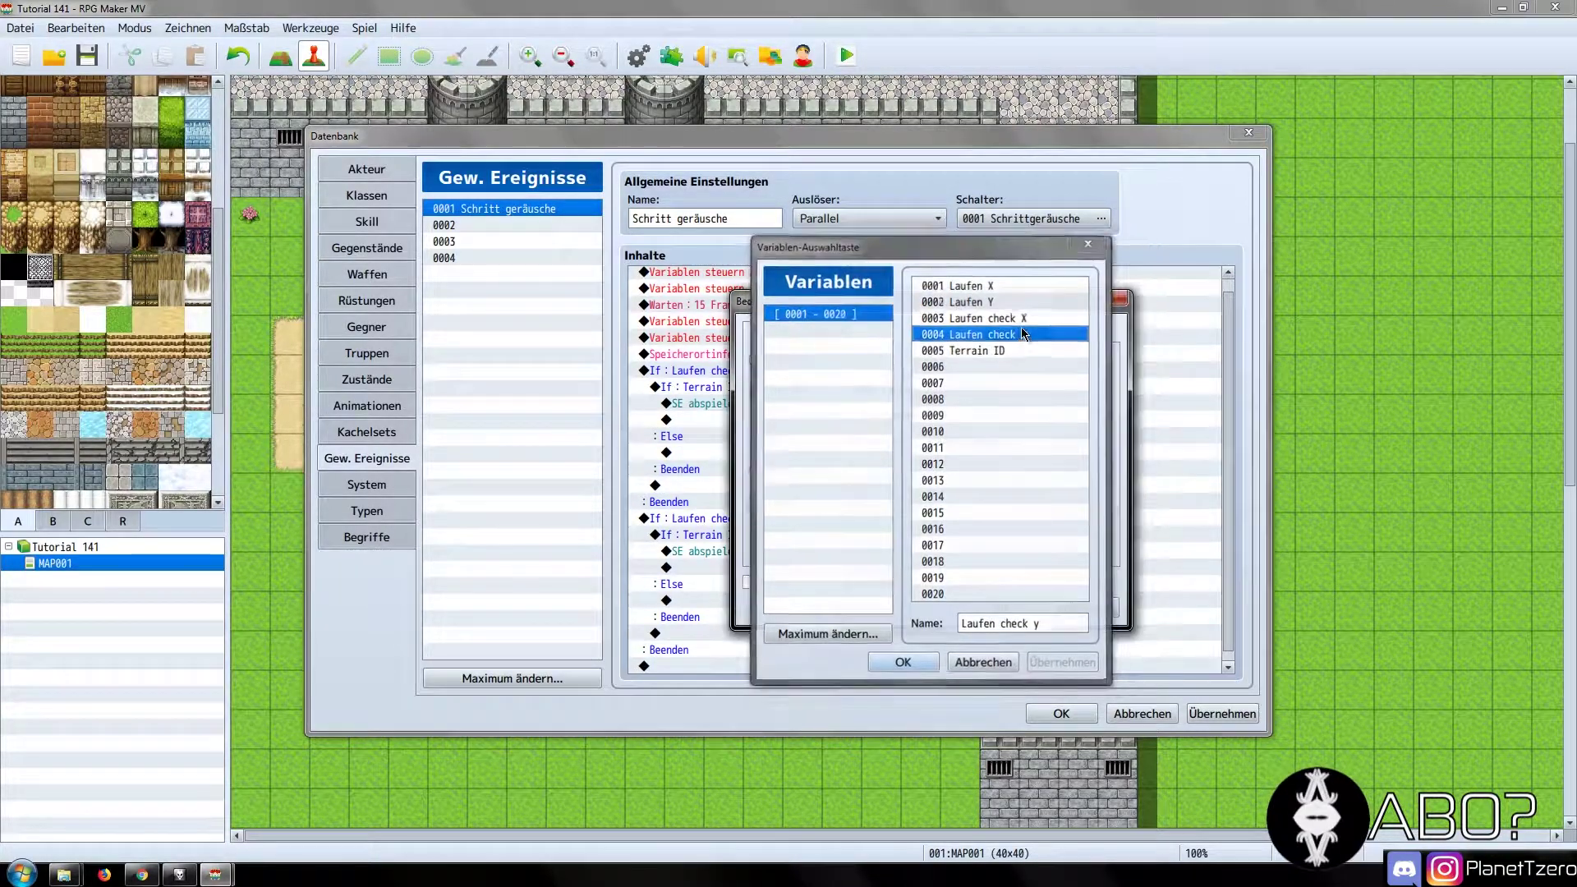
double_click(1022, 335)
click(971, 391)
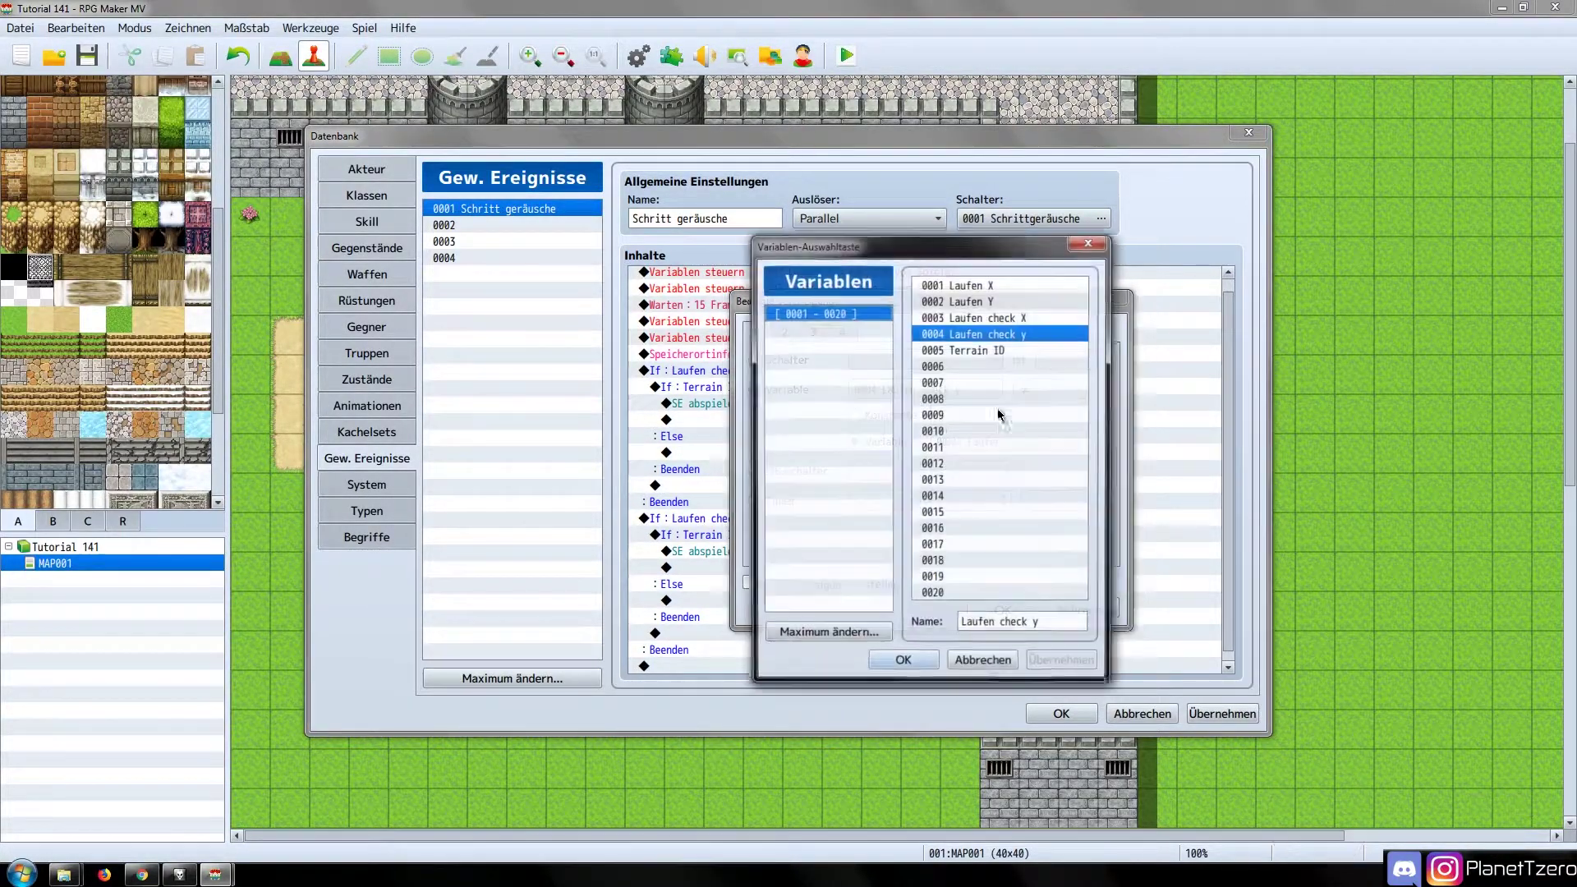
double_click(1010, 301)
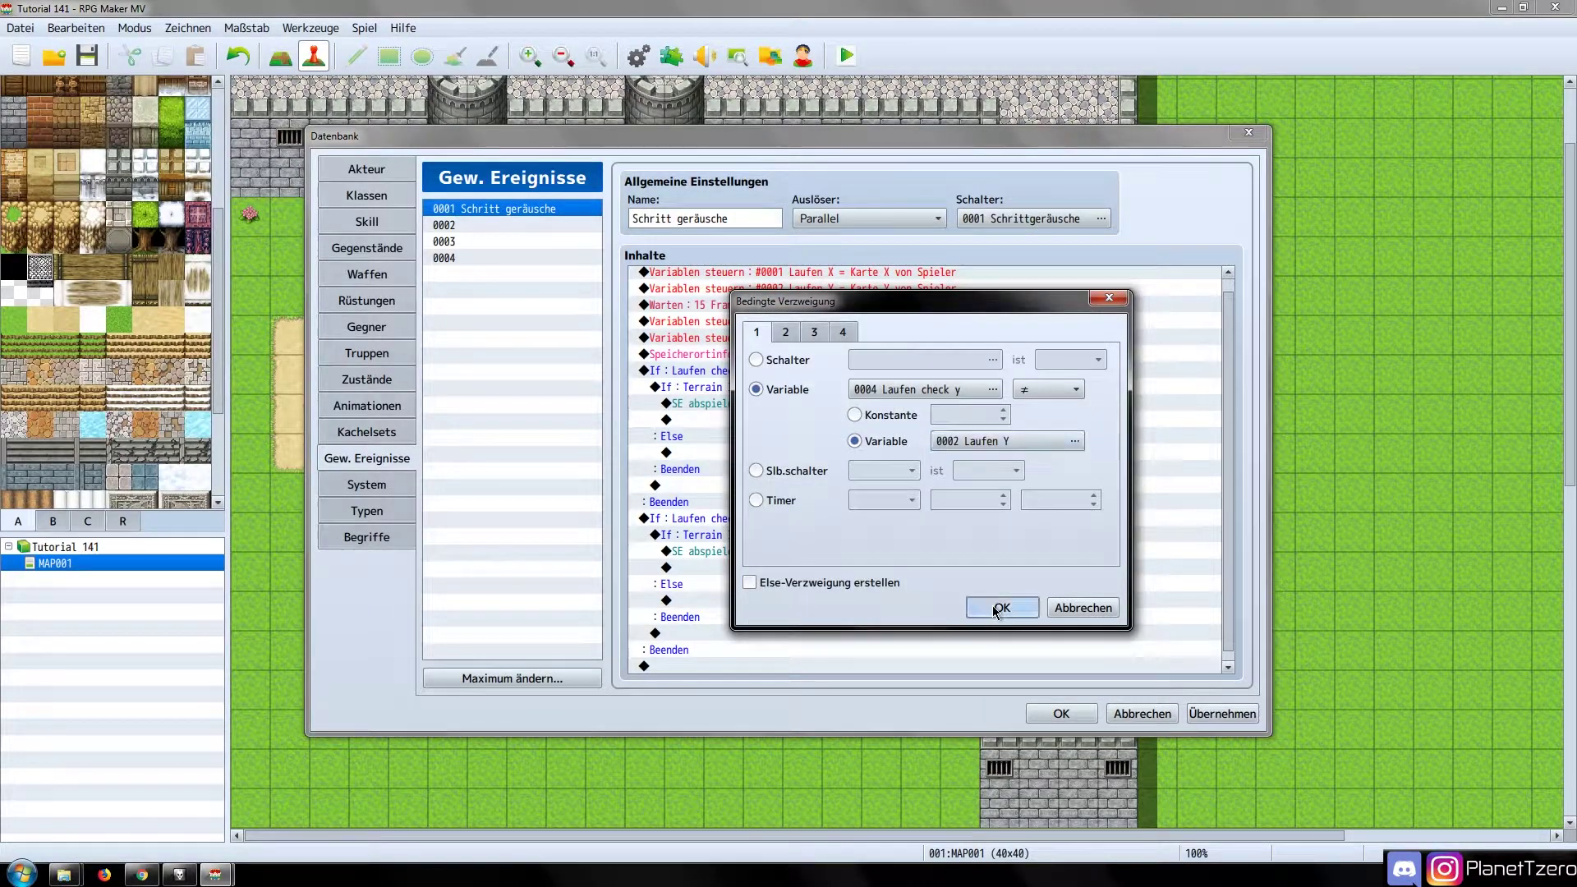
click(996, 612)
scroll(899, 561, down, 2)
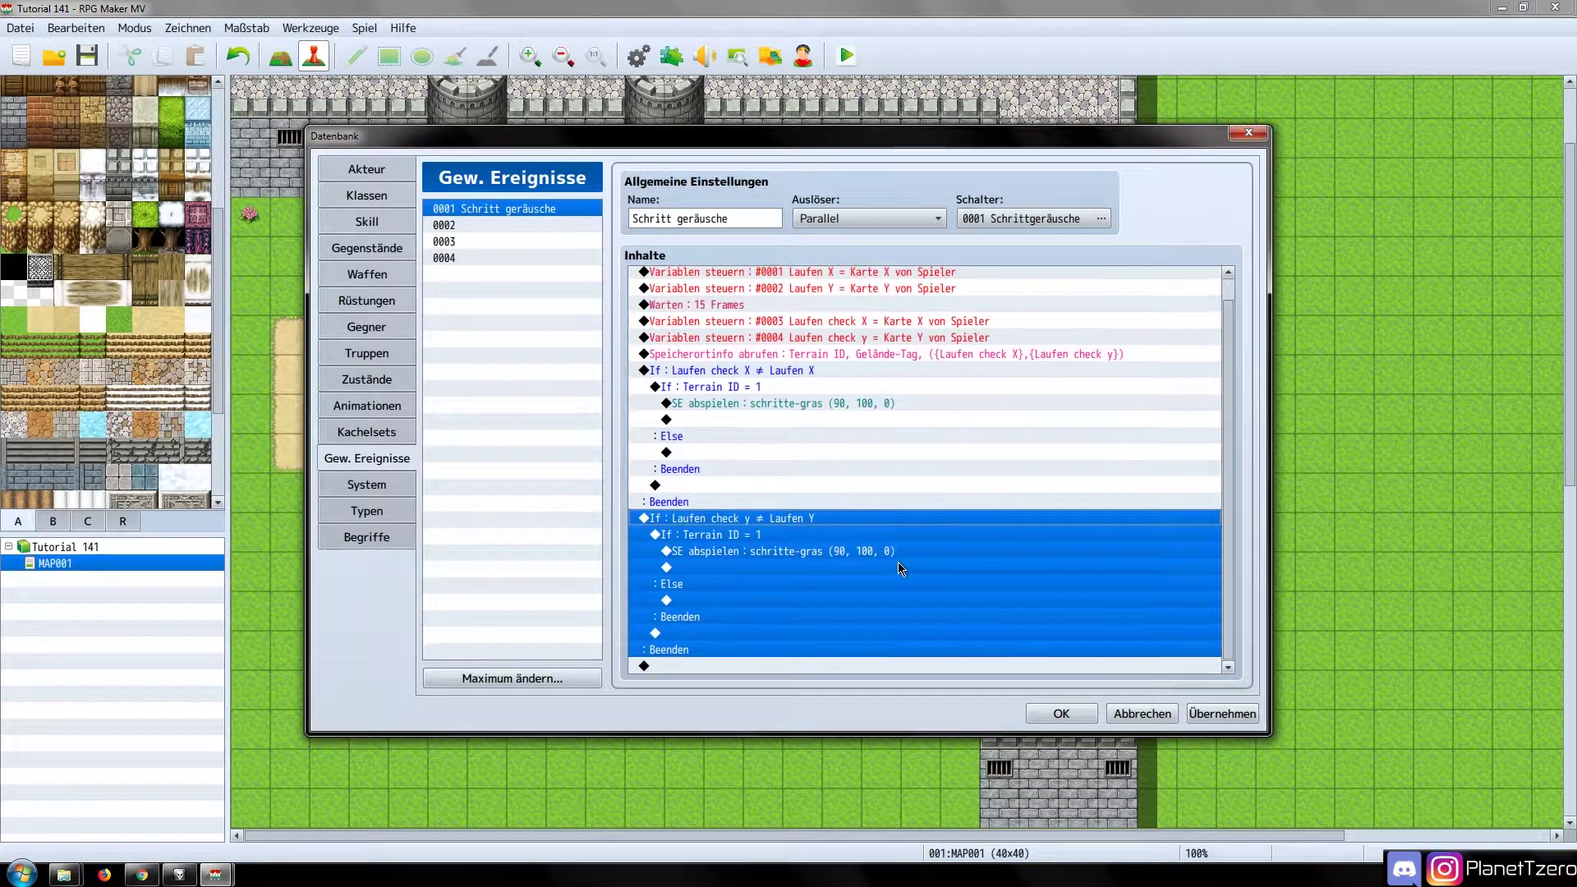
click(1218, 713)
In the 0002 Außen tileset, give four green grass tiles terrain tag 1
click(367, 432)
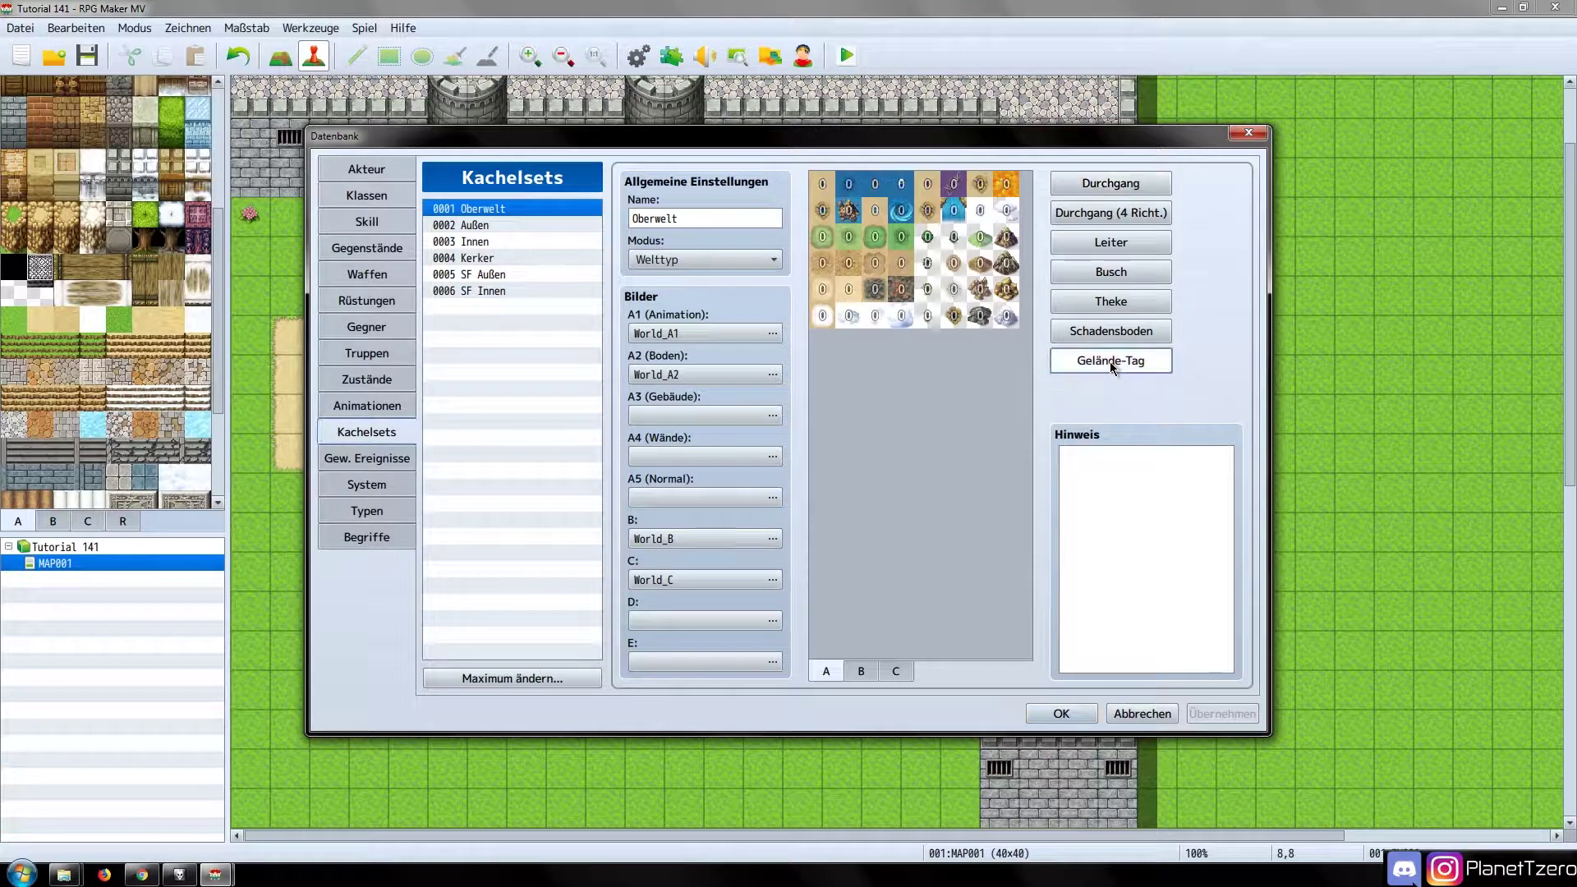
key(Down)
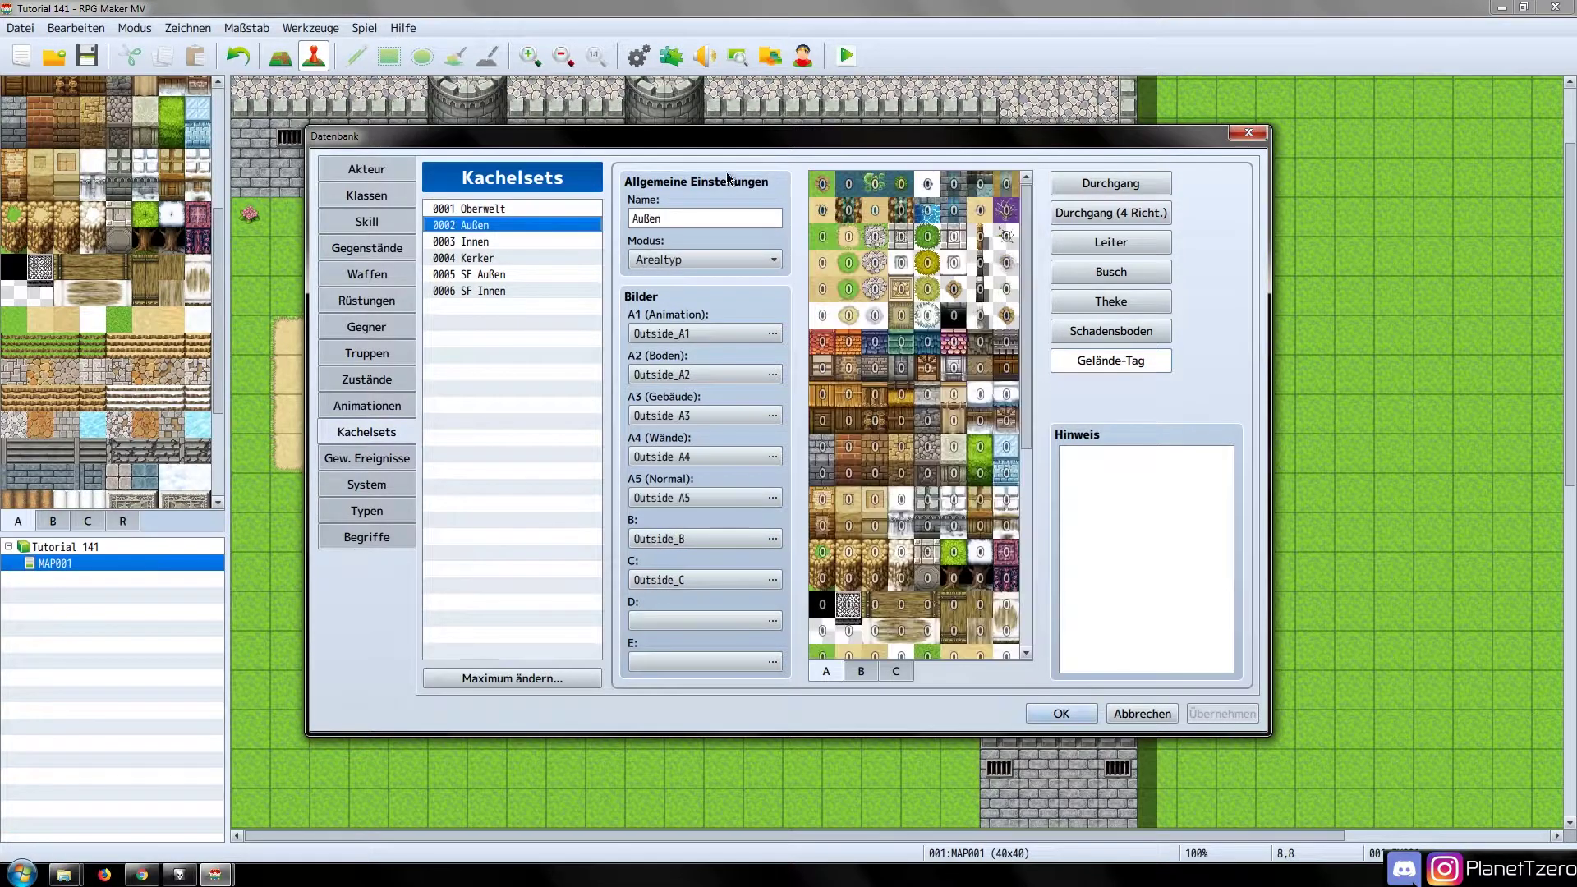
click(822, 236)
click(848, 263)
click(848, 289)
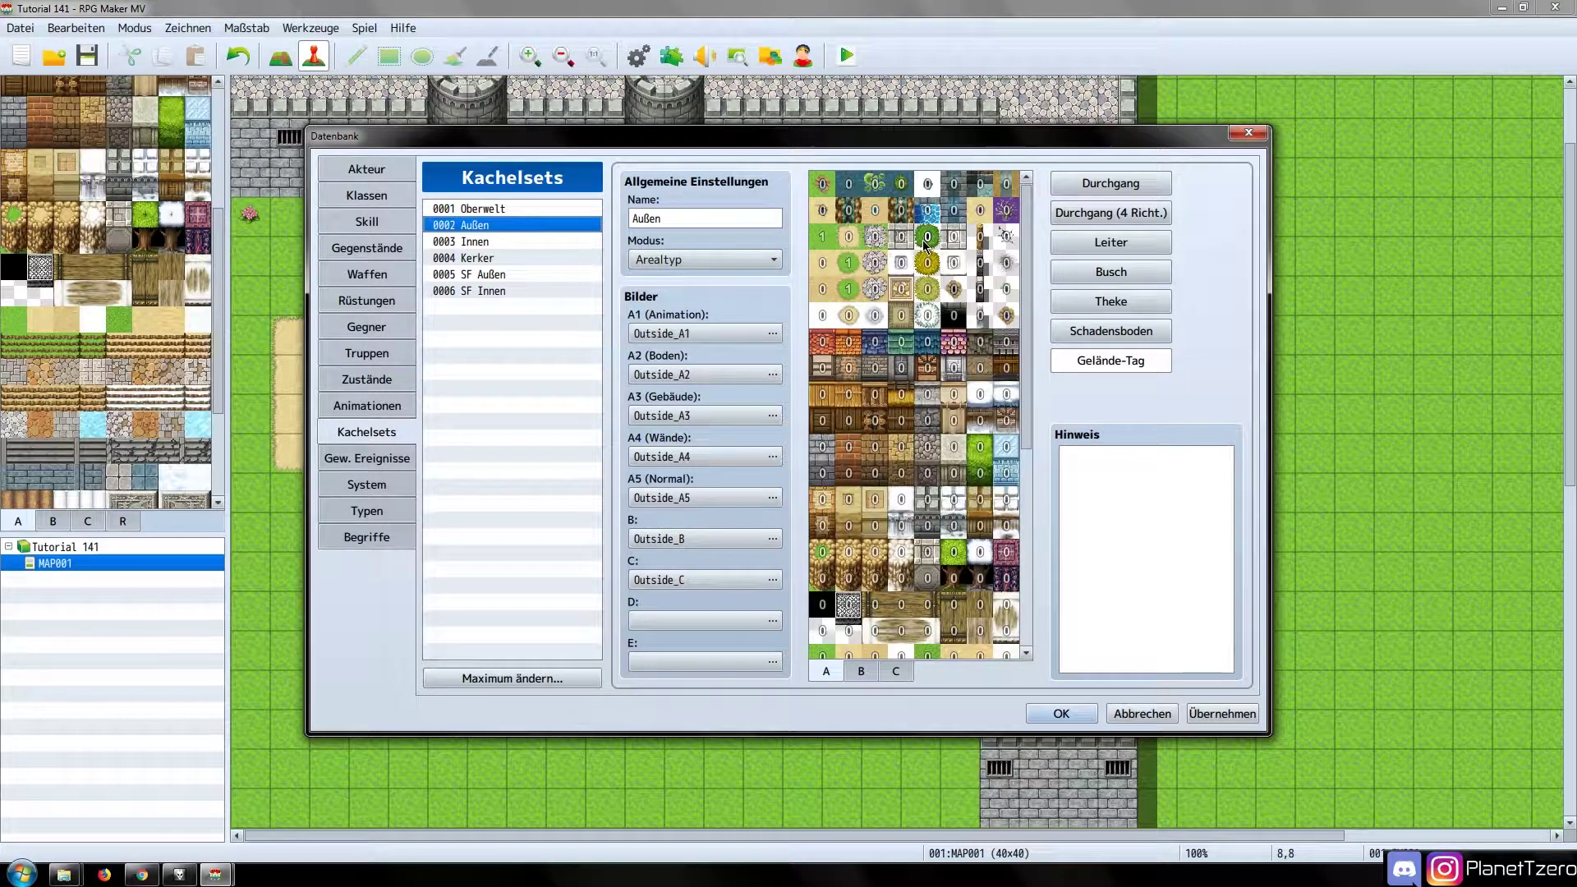
click(928, 240)
Close the database and create a new map event EV001 using an Actor1 character graphic
click(1061, 713)
double_click(586, 300)
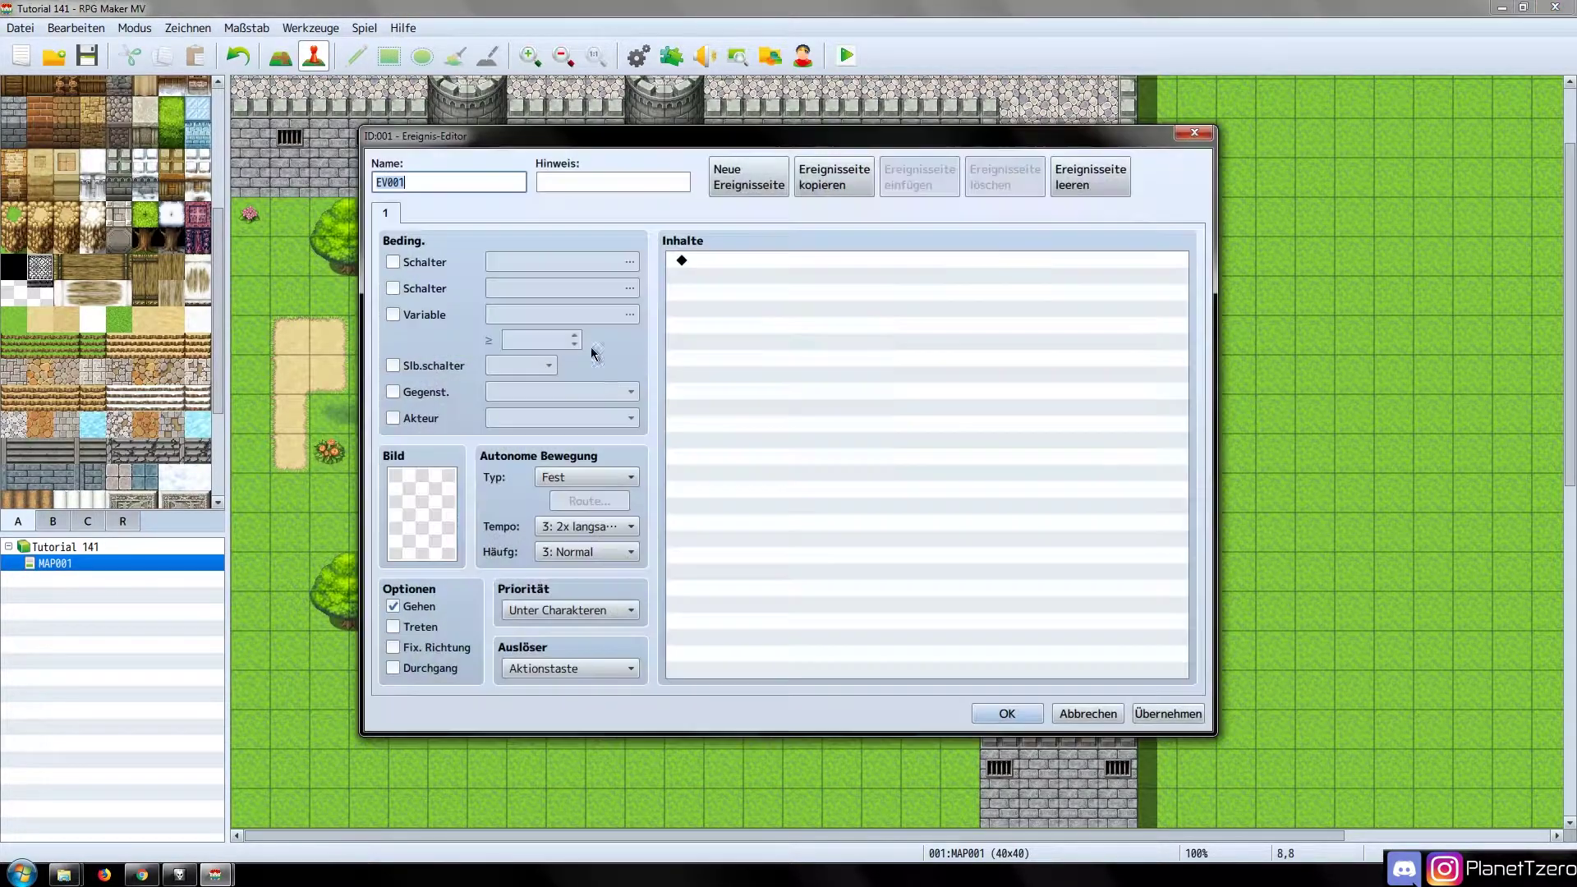
double_click(443, 495)
click(636, 286)
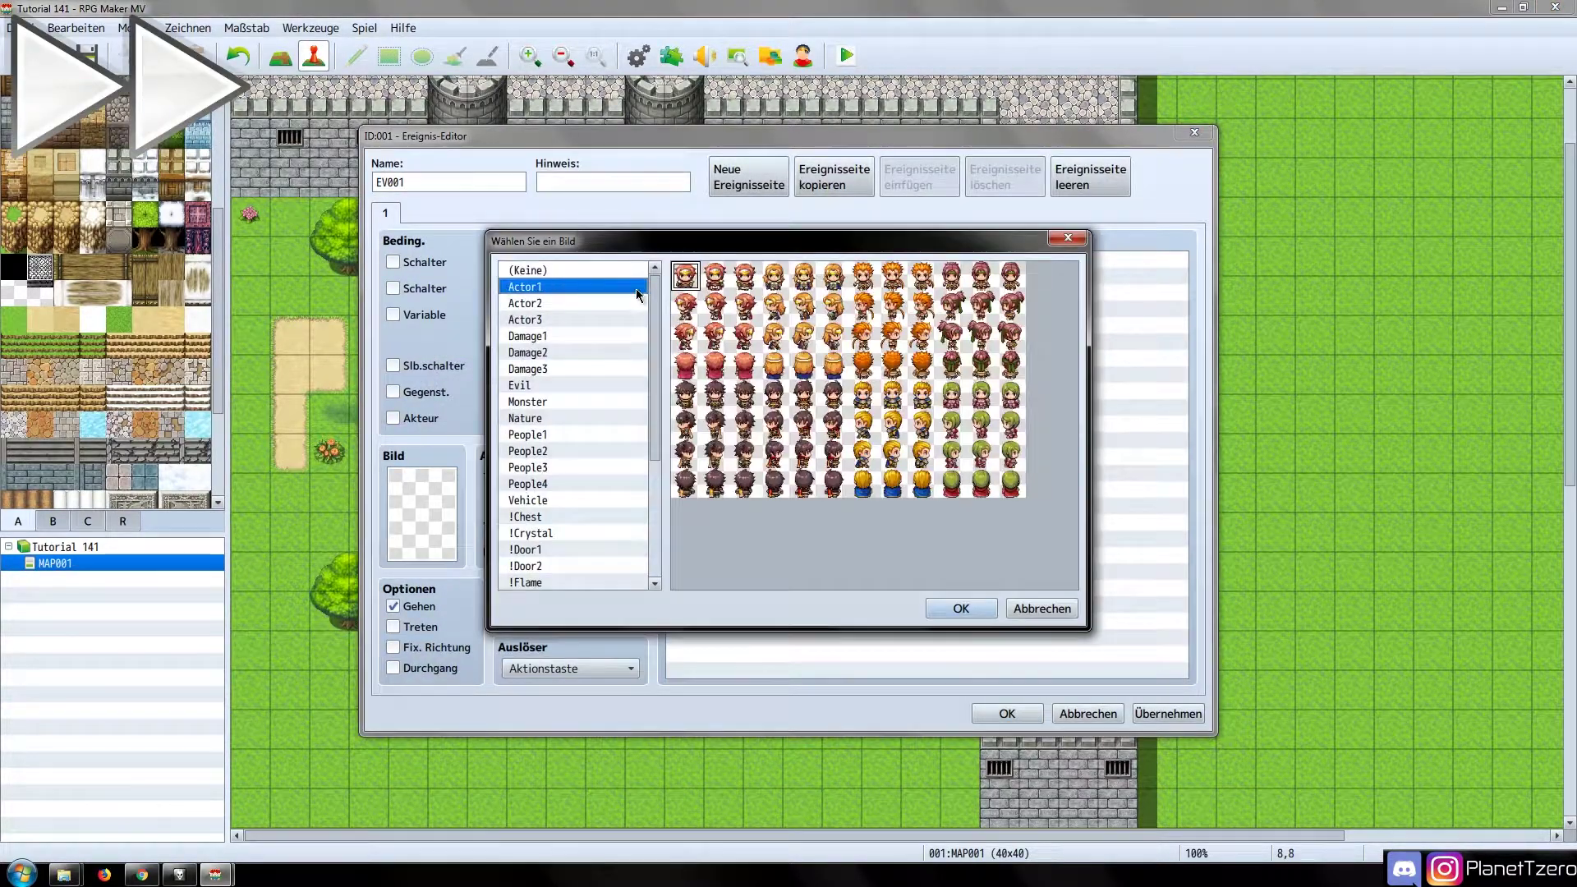
click(714, 279)
click(961, 608)
Add a Control Switches command that turns 0001 Schrittgeräusche ON
double_click(682, 260)
click(733, 216)
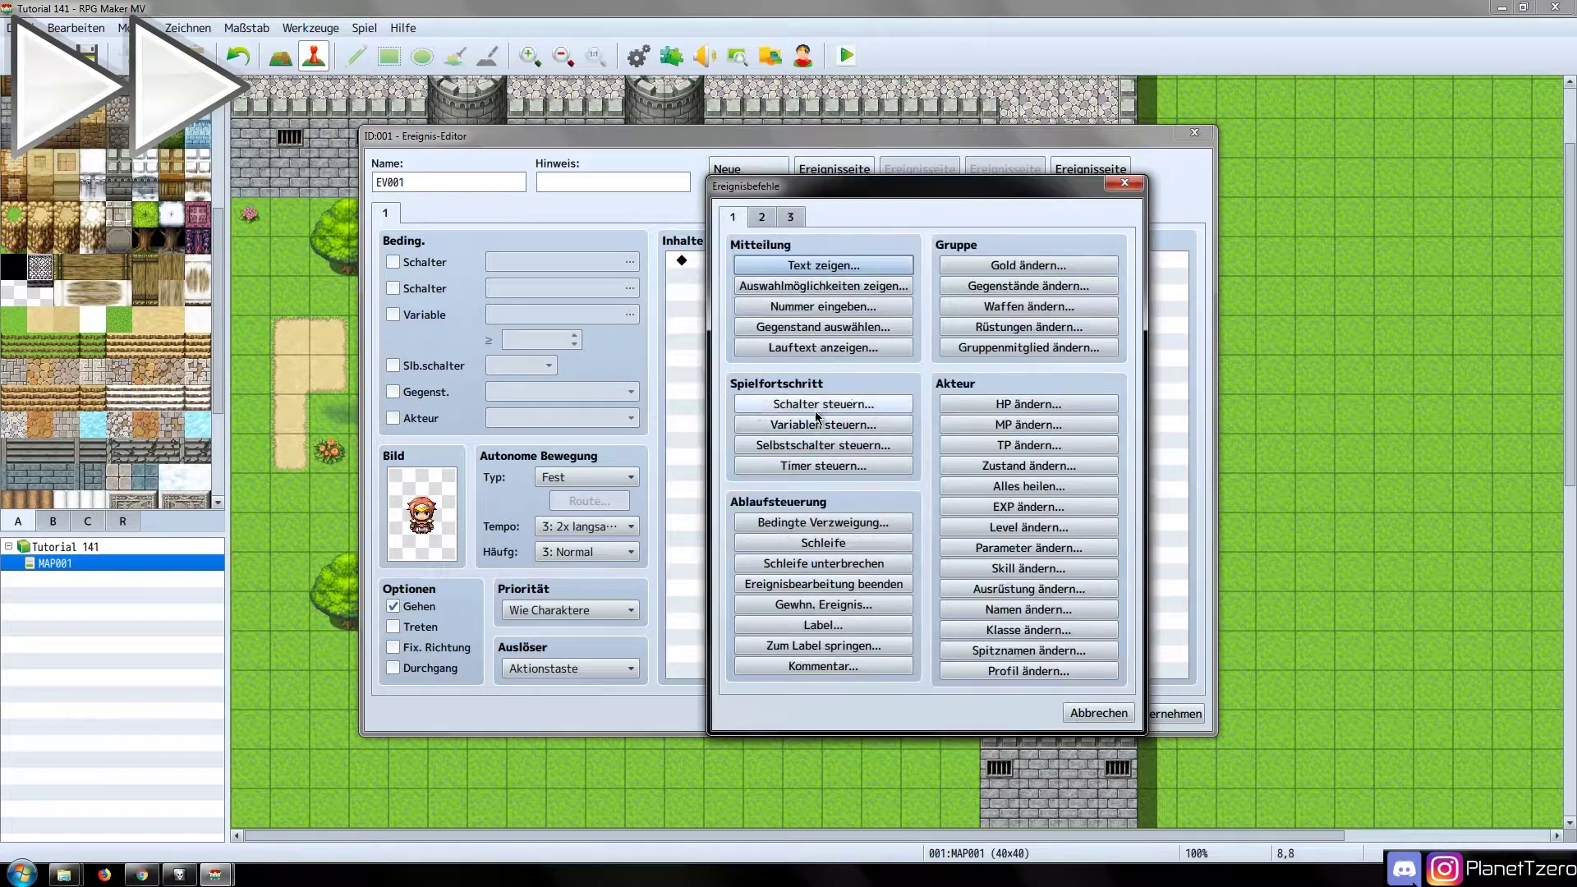
click(789, 404)
click(1039, 419)
click(900, 647)
click(942, 532)
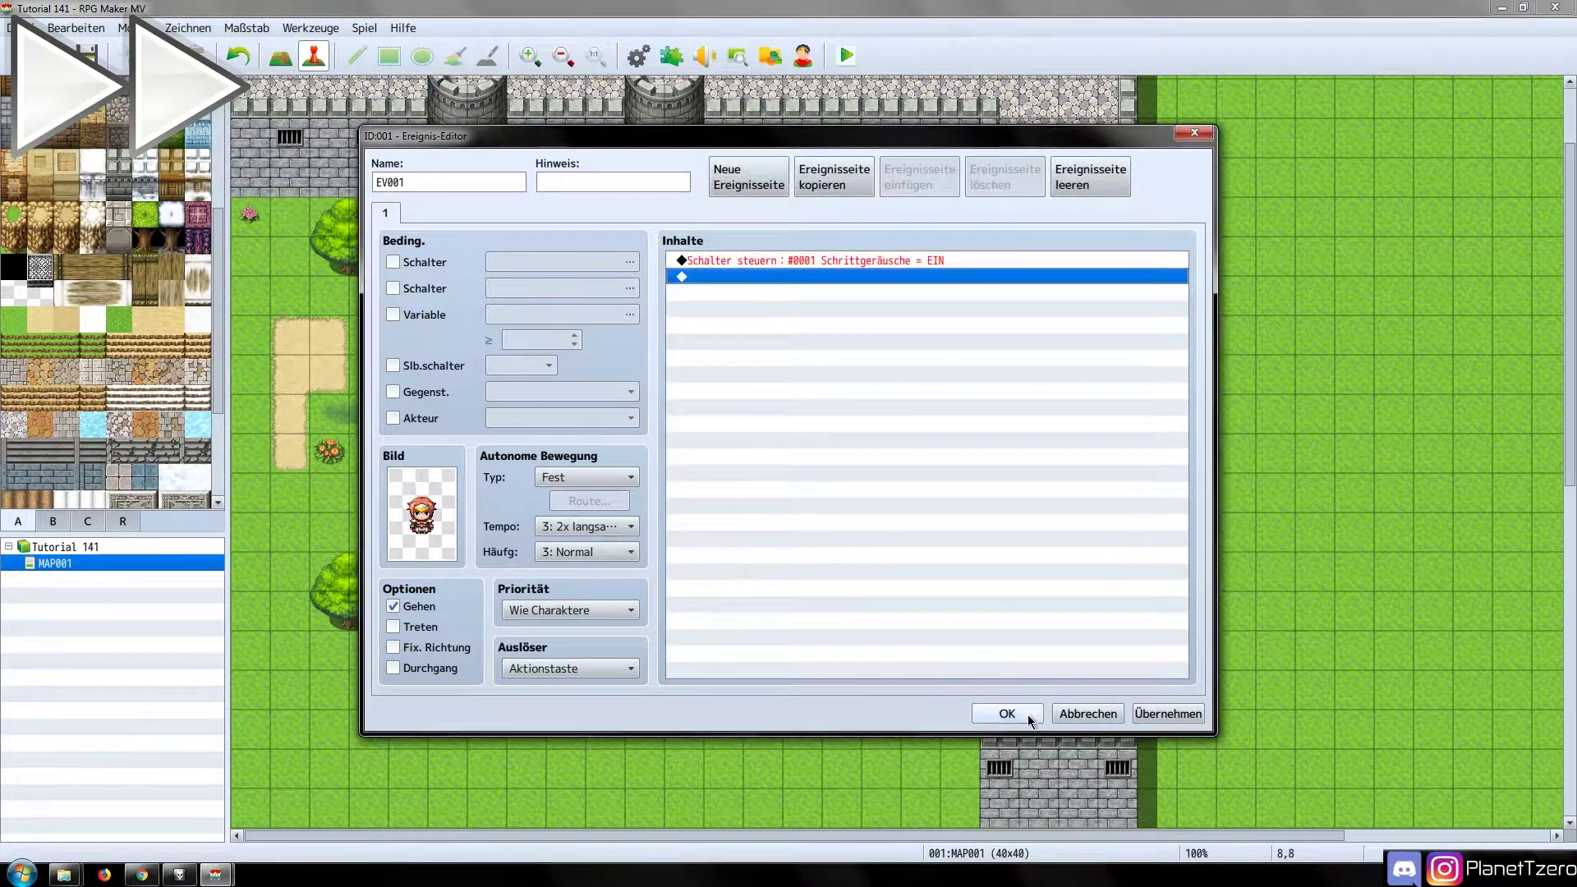
Walk the player over cobblestone and grass tiles, ending near the castle door
key(Left)
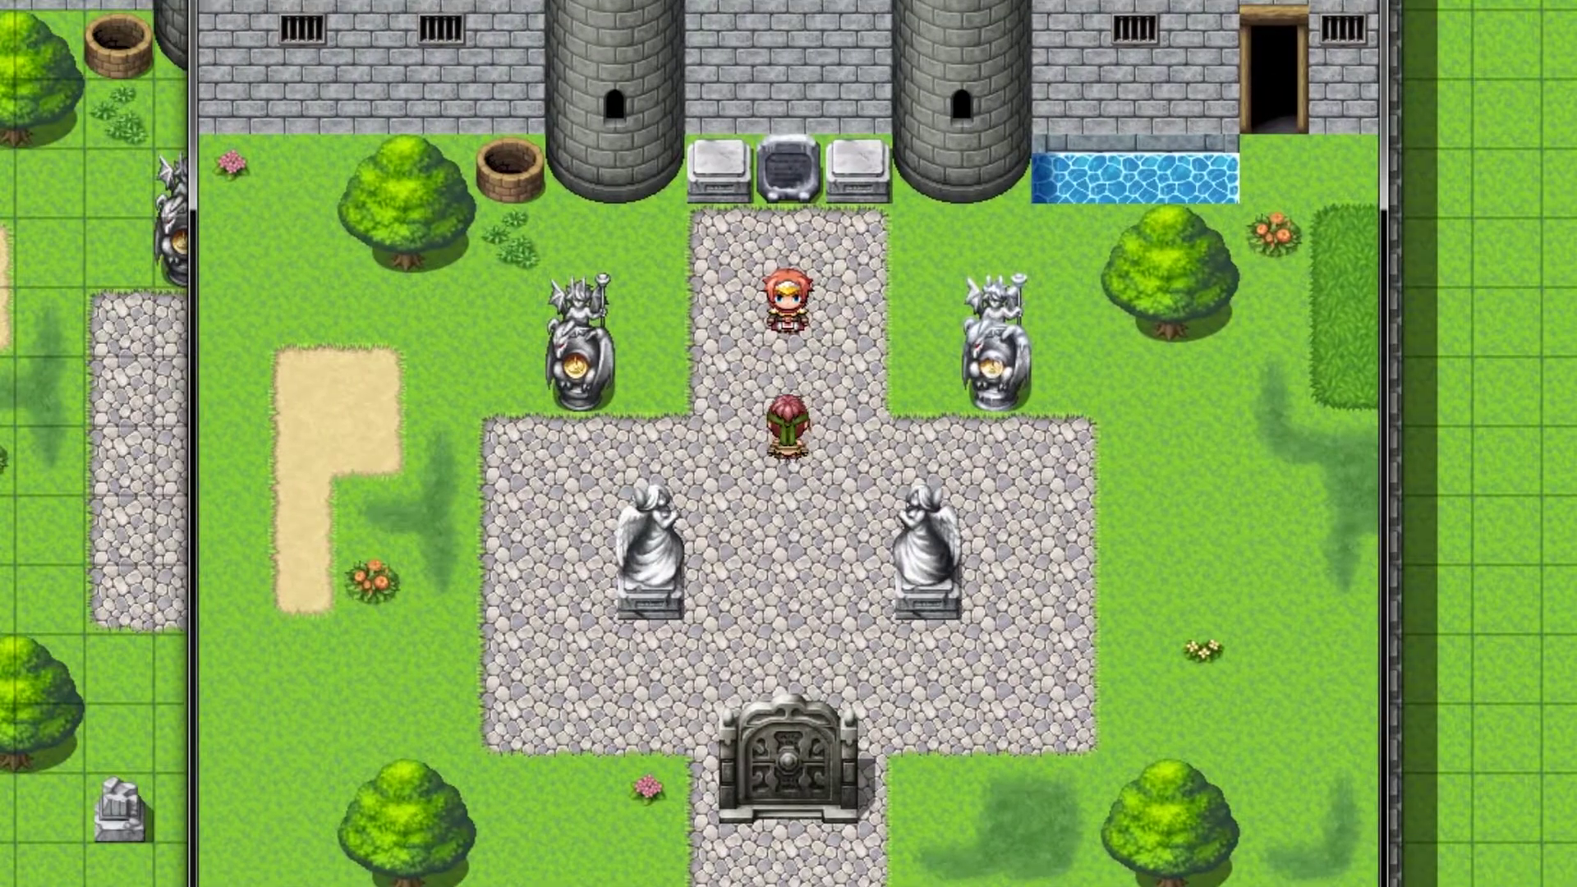
key(Up)
key(Right)
key(Down)
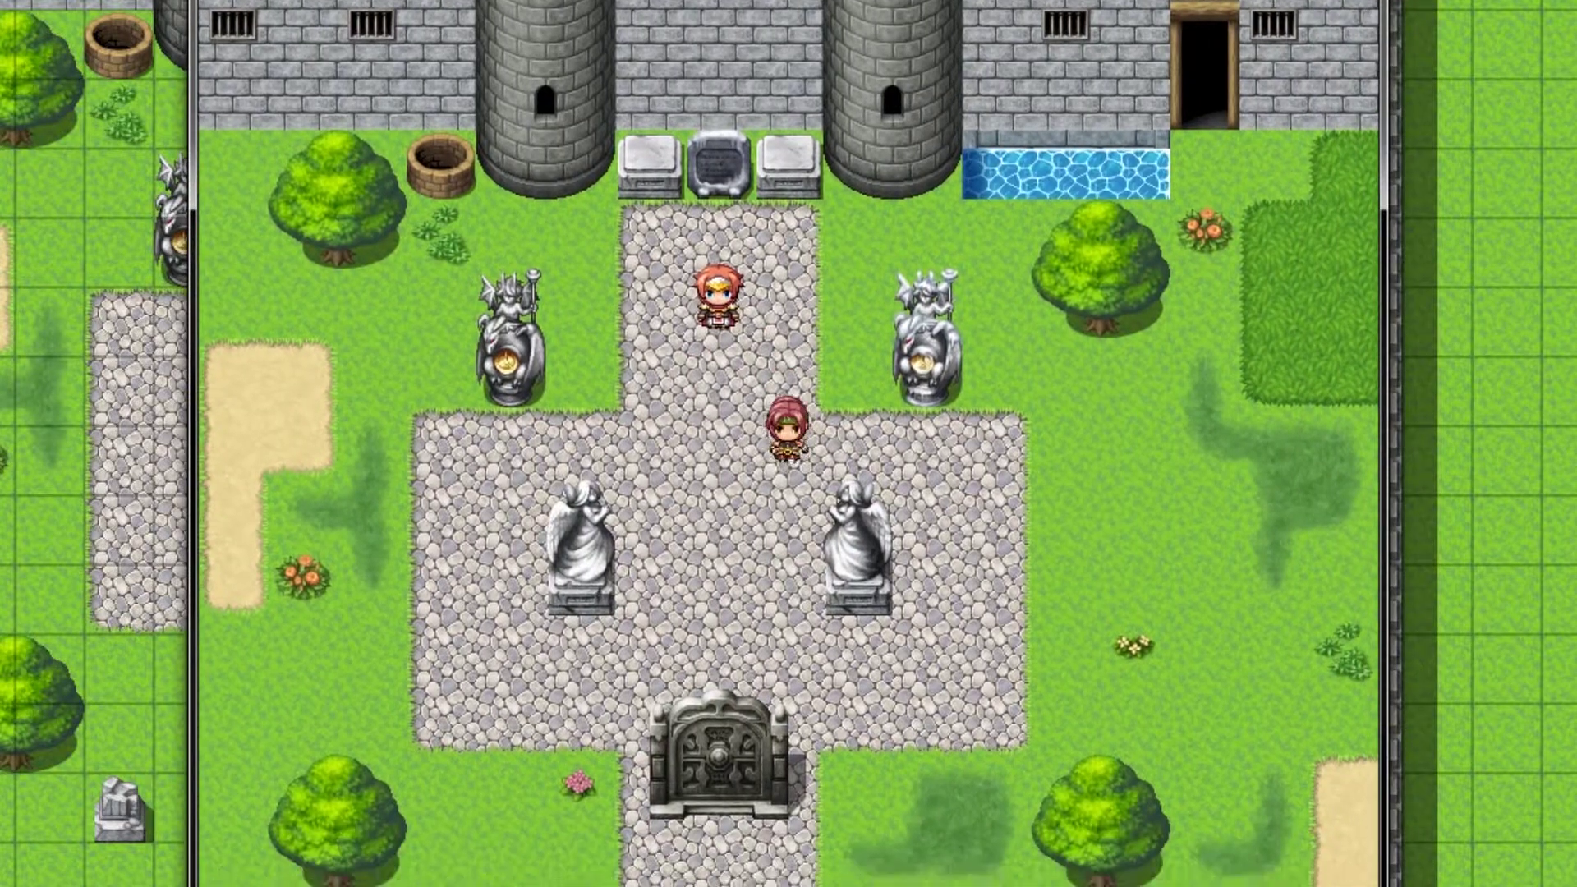
key(Right)
key(Right)
key(Right)
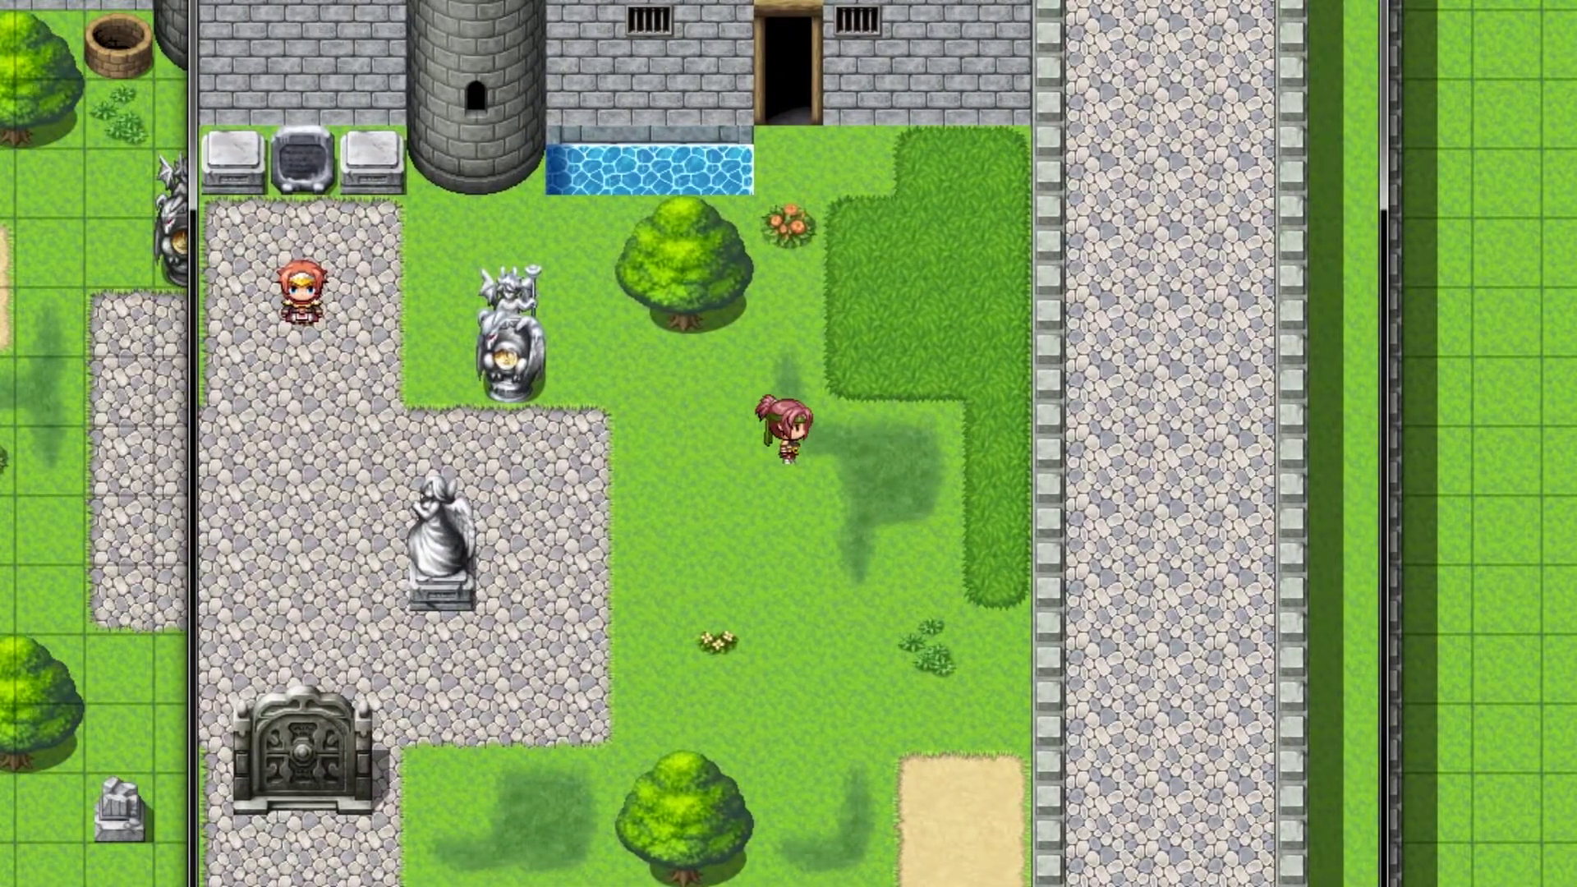
key(Down)
key(Down)
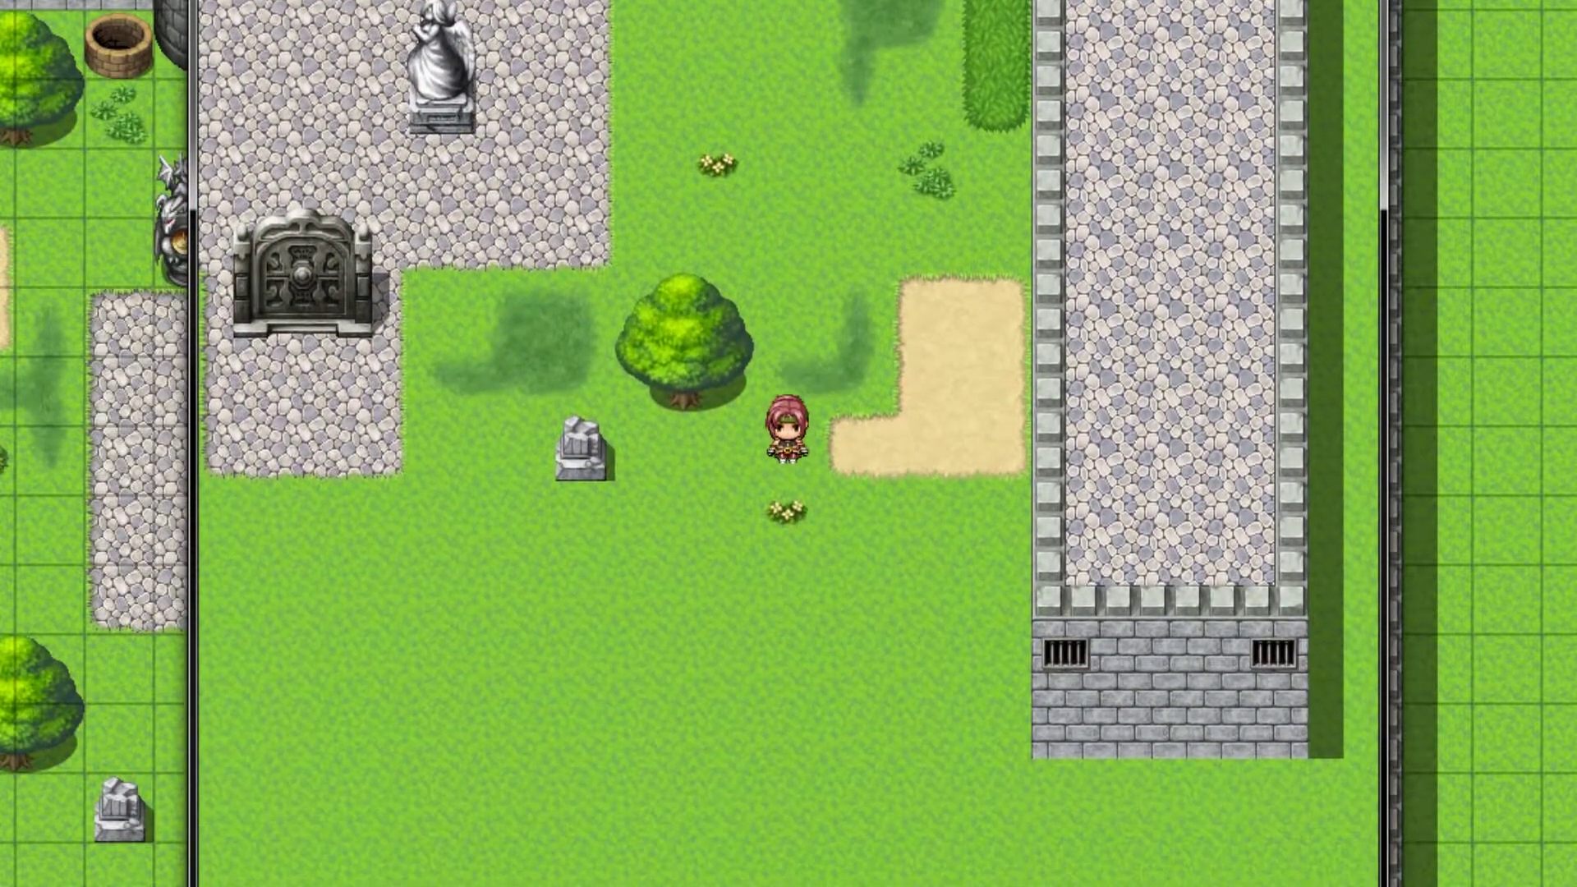
key(Left)
key(Left)
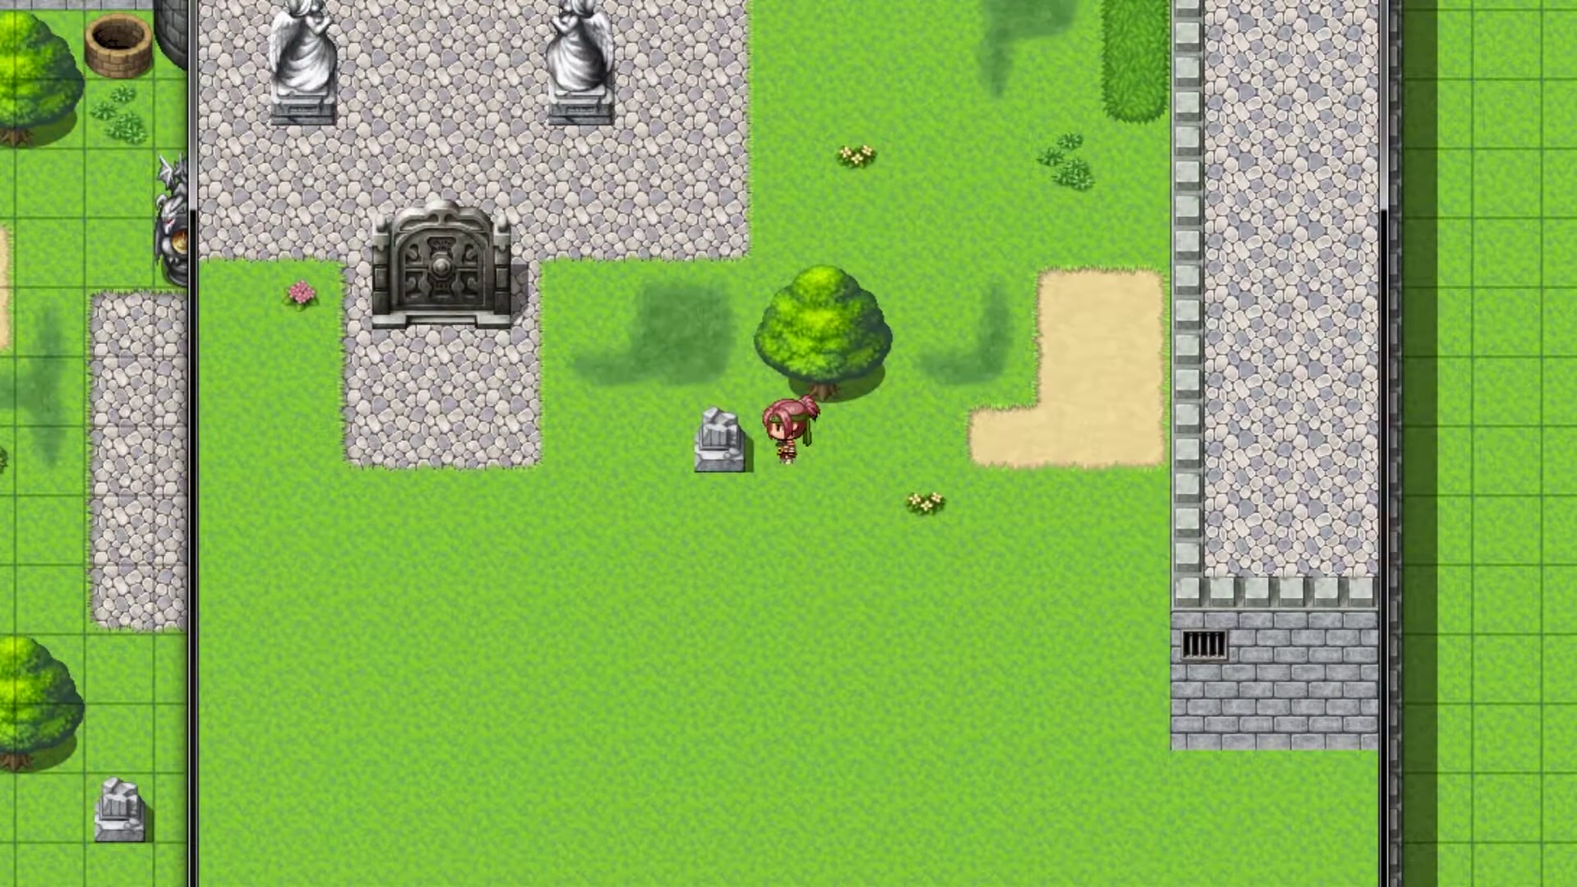
key(Right)
key(Right)
key(Up)
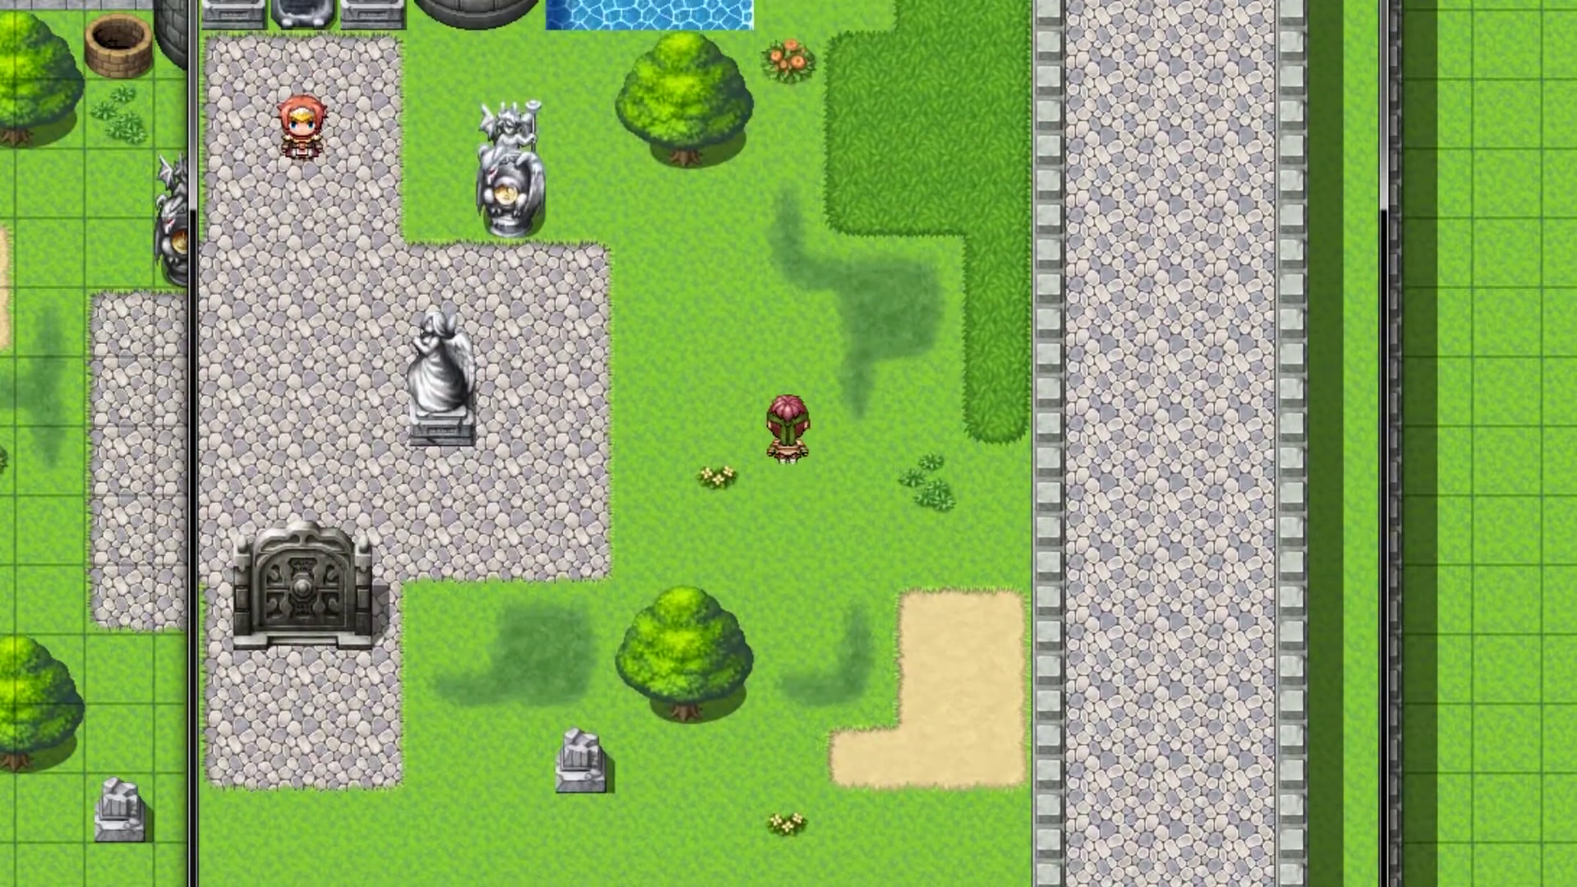
key(Up)
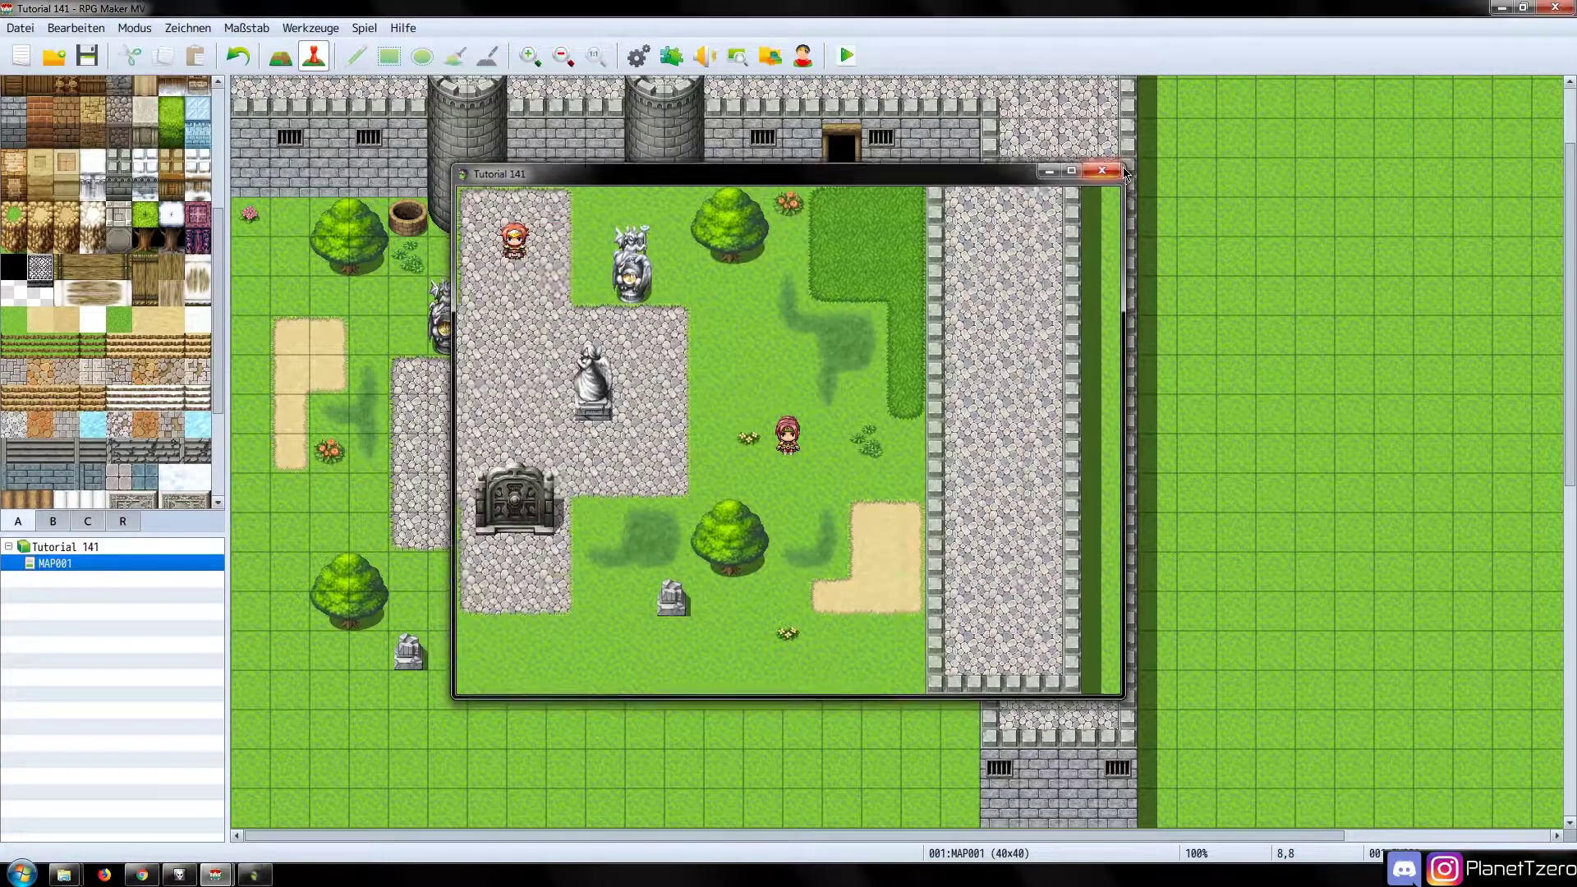
Close the playtest and reopen the database with the Außen tileset's terrain tags shown
click(1105, 167)
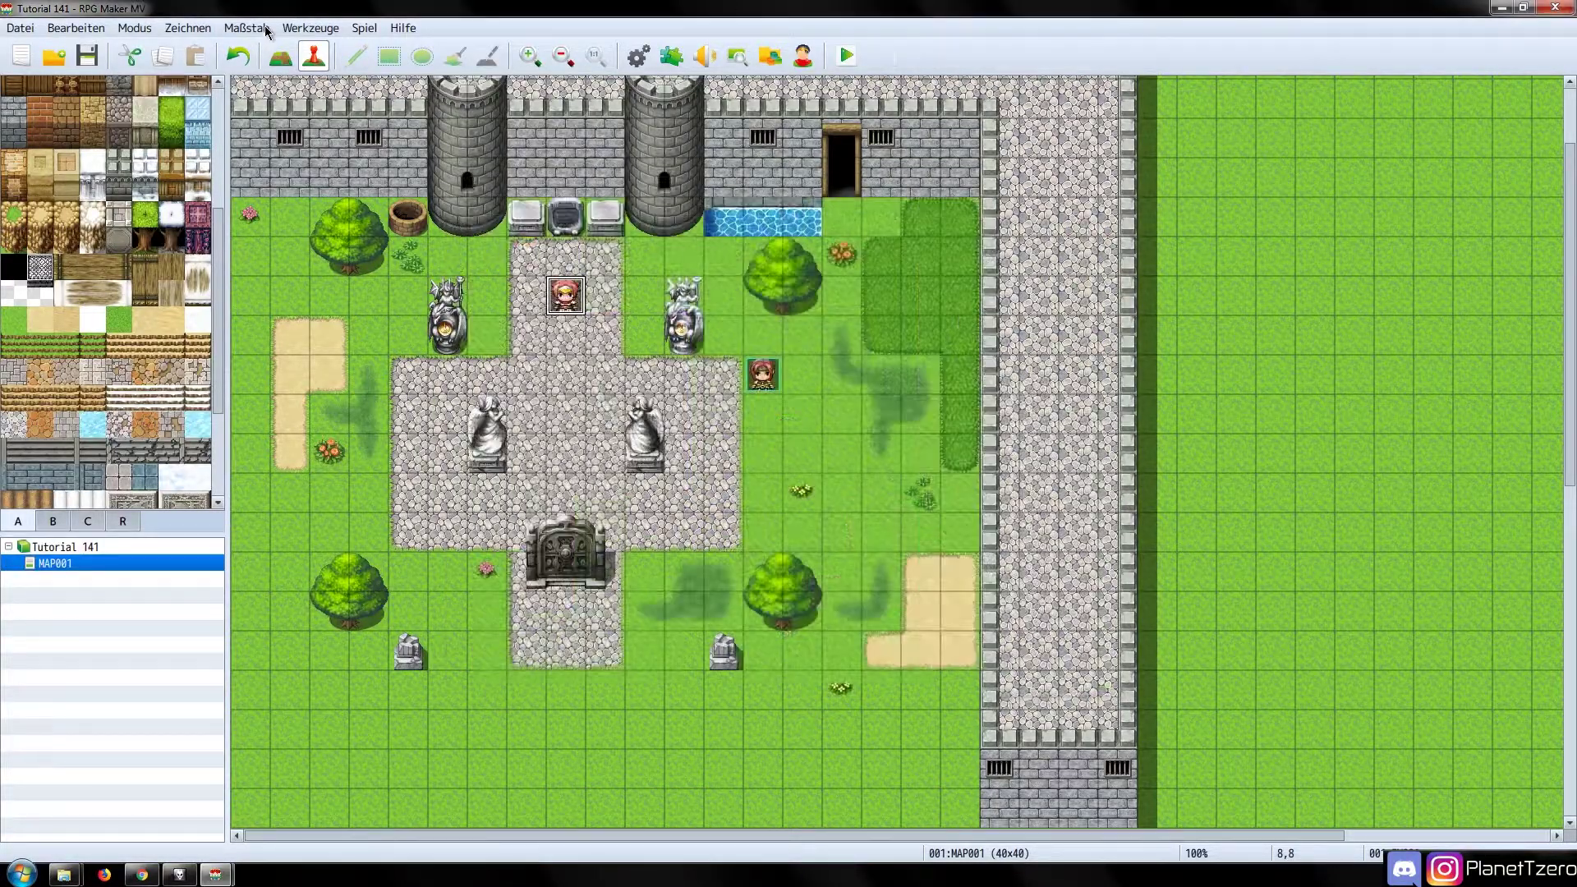
key(F9)
click(1110, 361)
Set terrain tag 2 on three cobblestone tiles of the Außen tileset
double_click(877, 238)
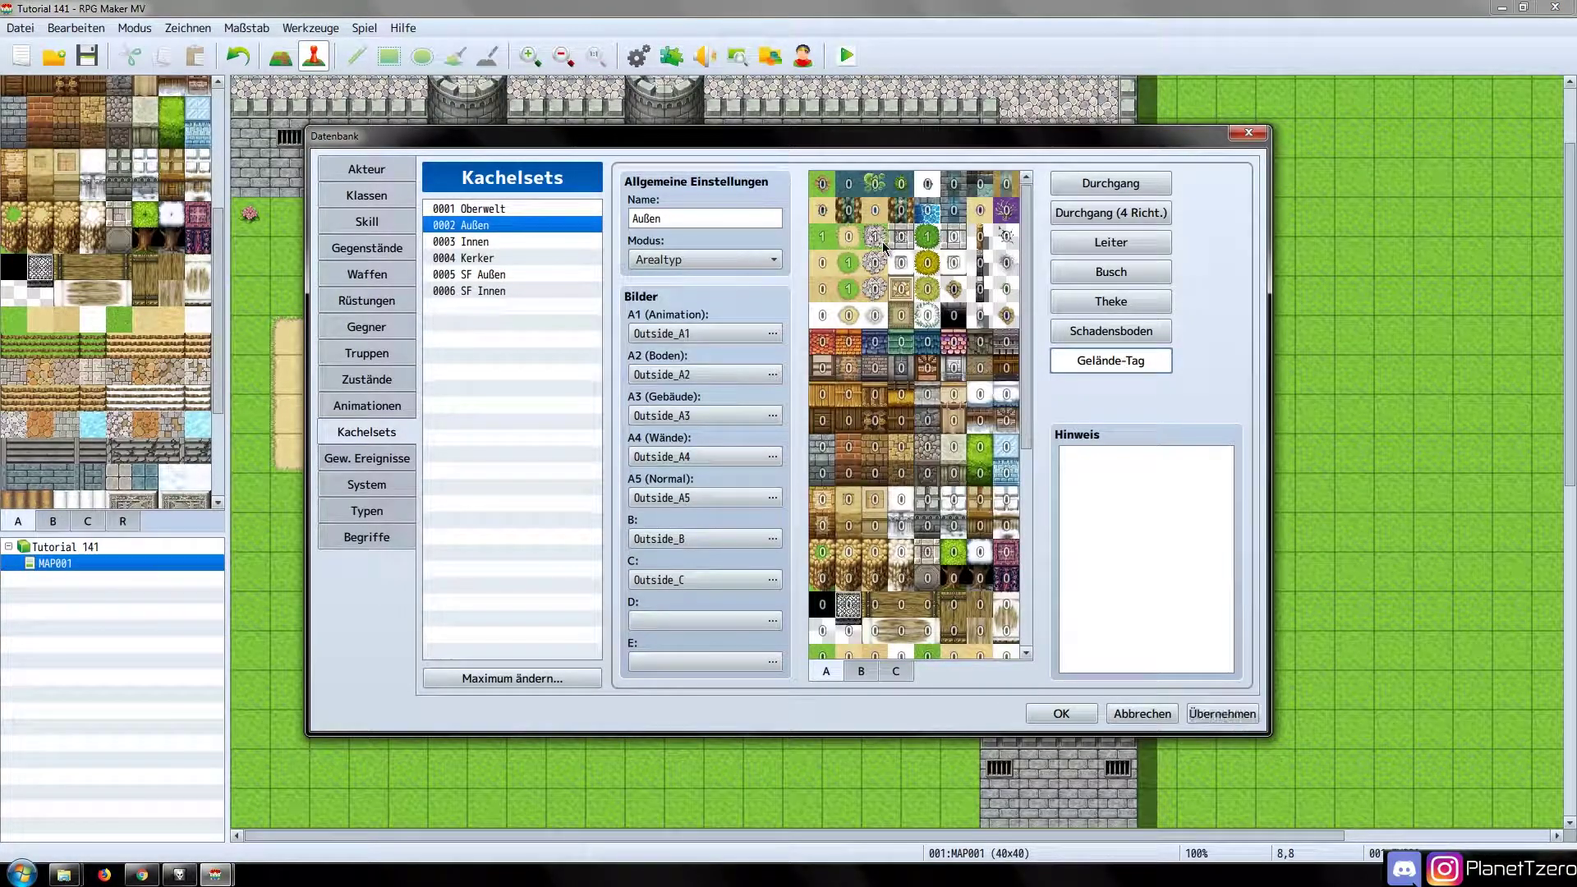
double_click(878, 264)
double_click(879, 292)
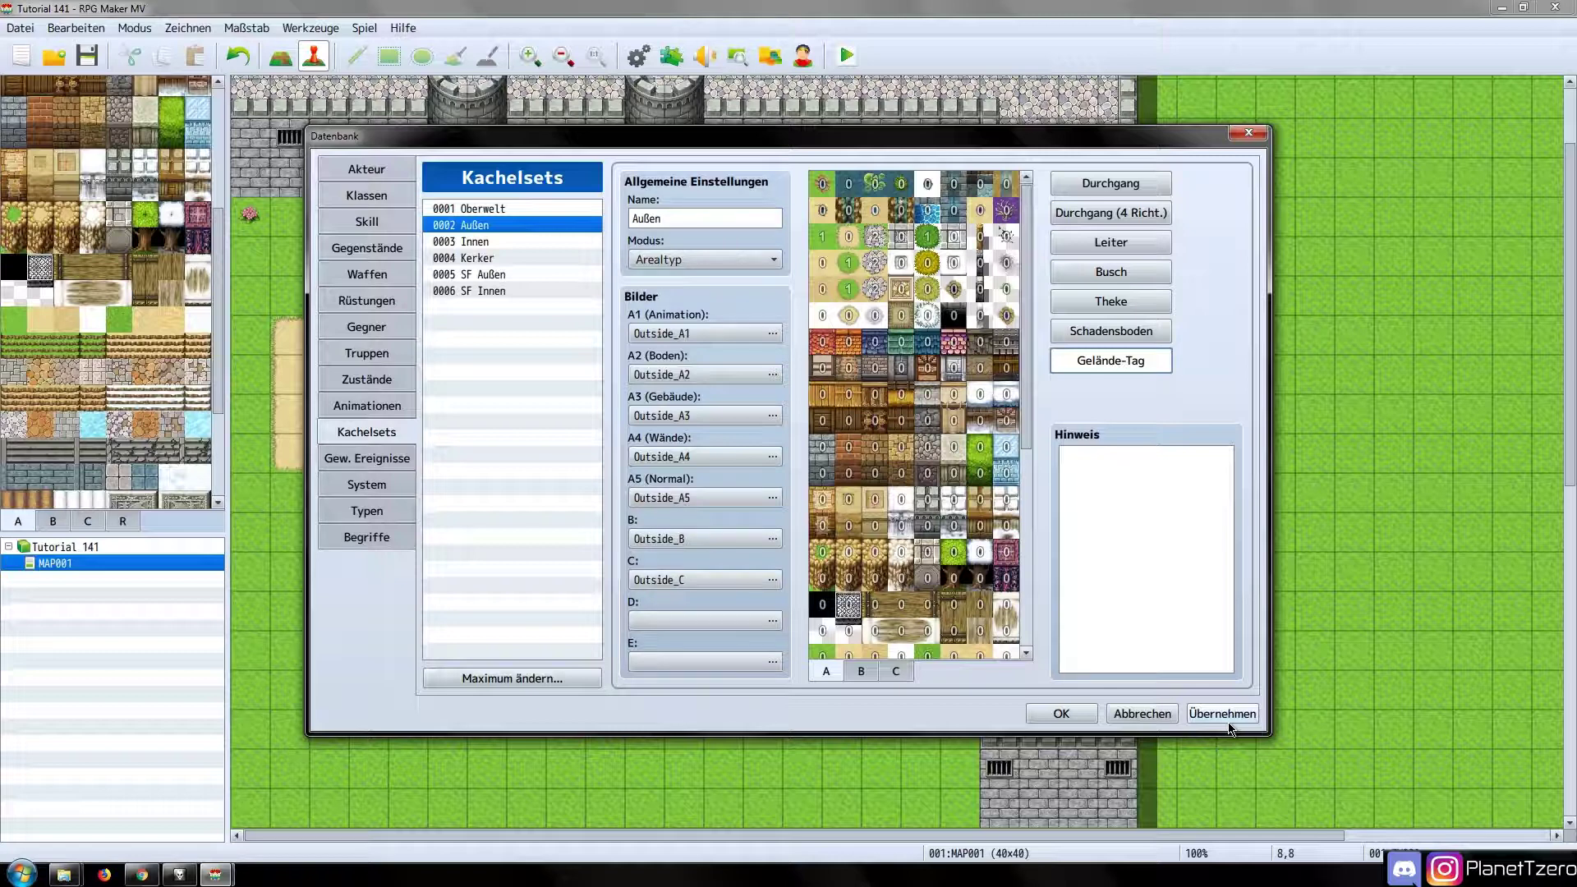
Paste a copy of the Terrain ID = 1 branch under the Else line
click(368, 458)
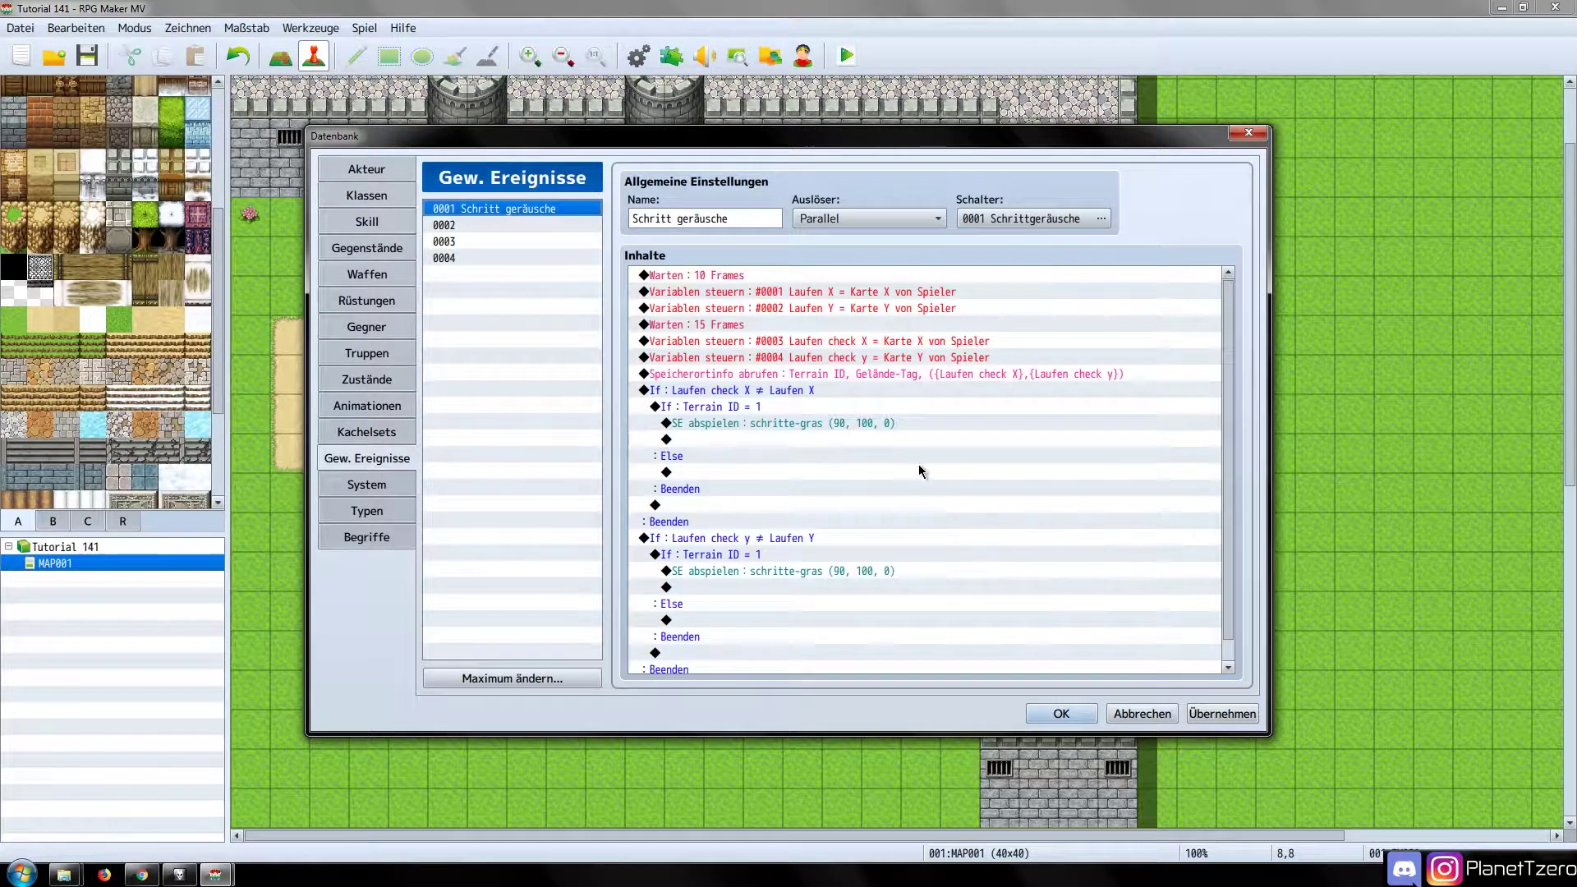
click(836, 407)
scroll(845, 414, down, 1)
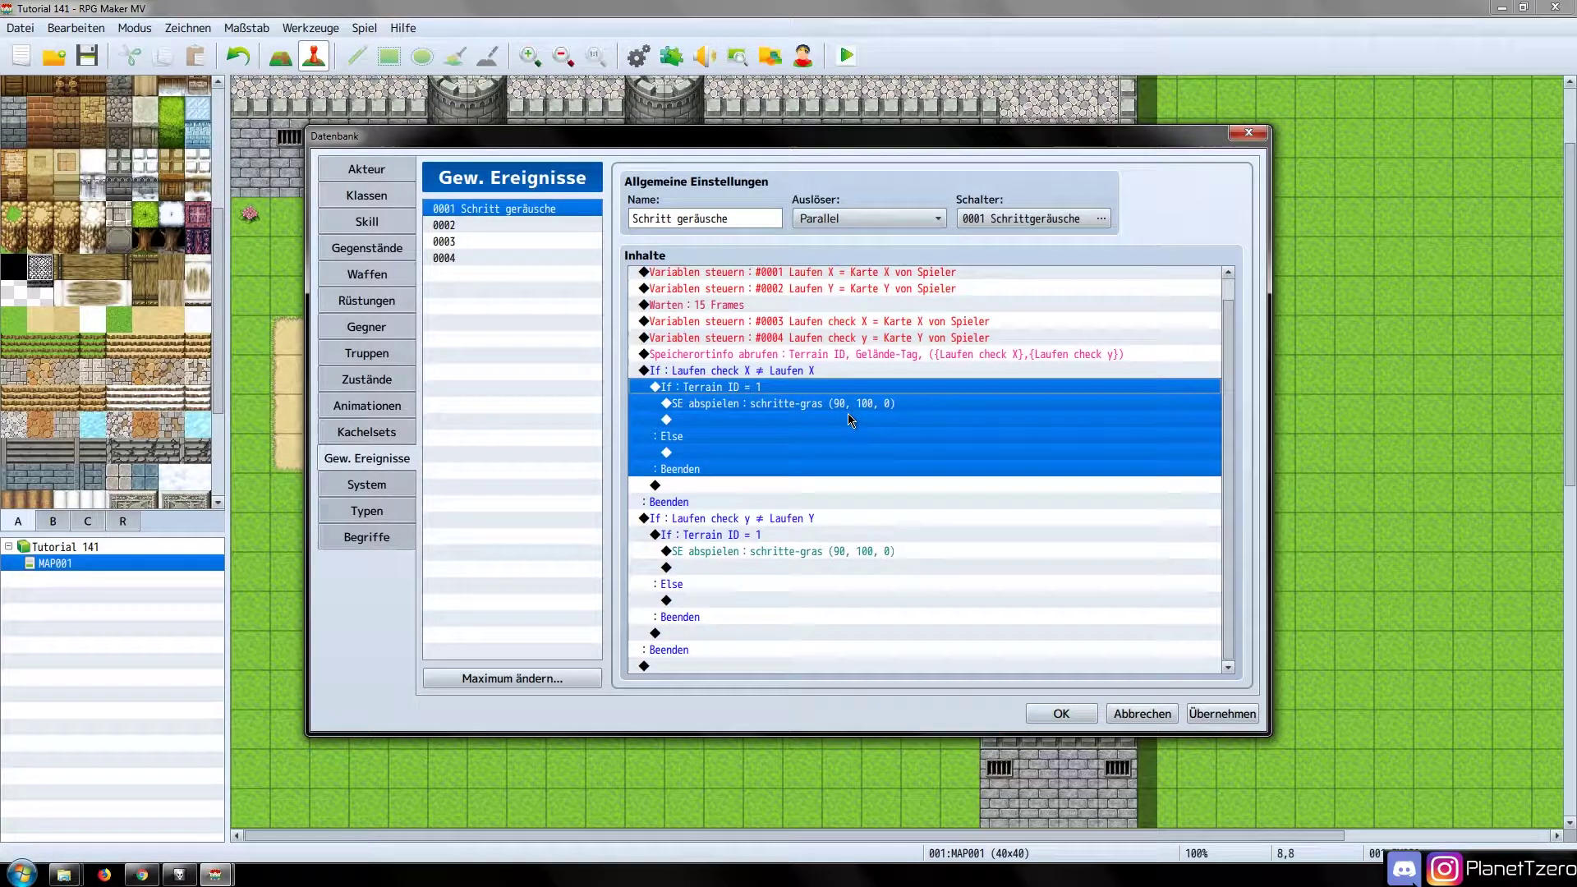
click(755, 453)
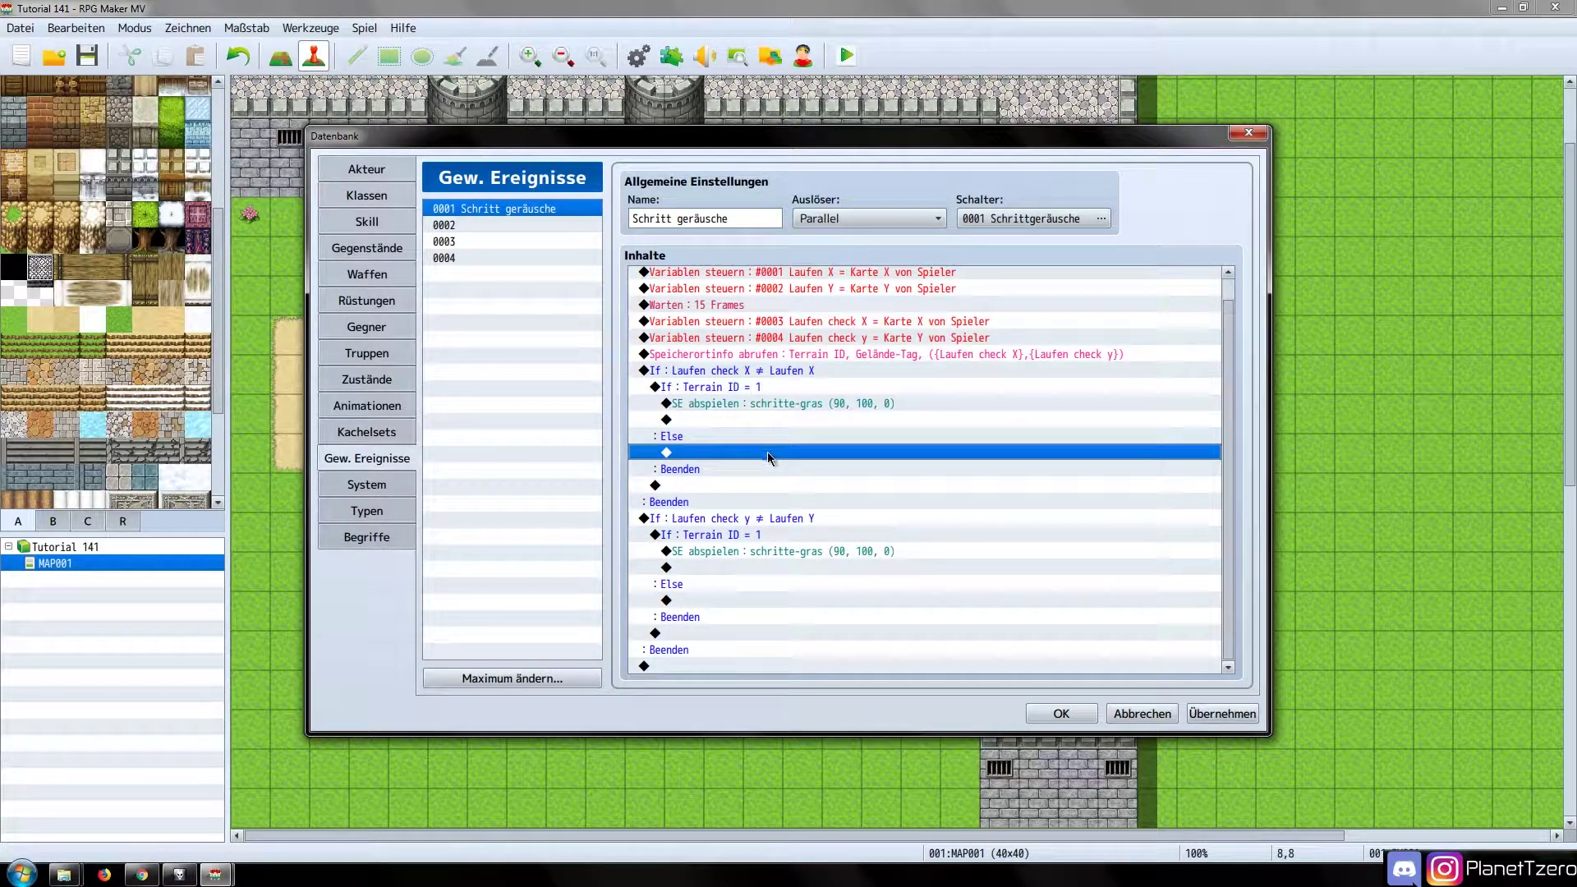
key(ctrl+v)
Change the pasted branch to Terrain ID = 2 playing schritte-strassenpflaster (90, 100, 0)
double_click(788, 454)
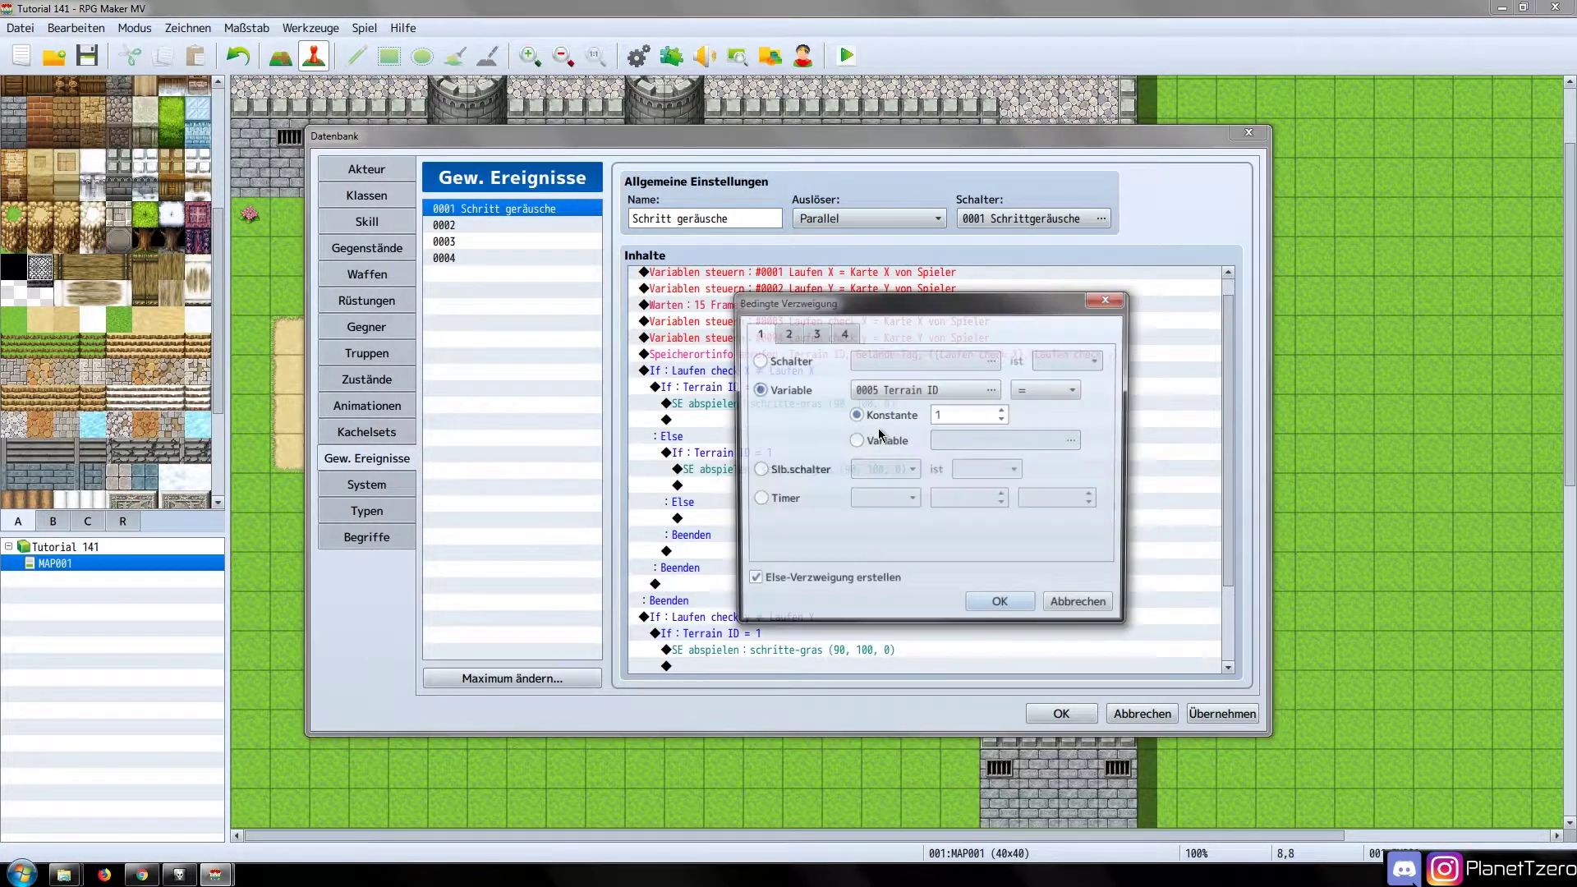
click(1003, 409)
click(1023, 614)
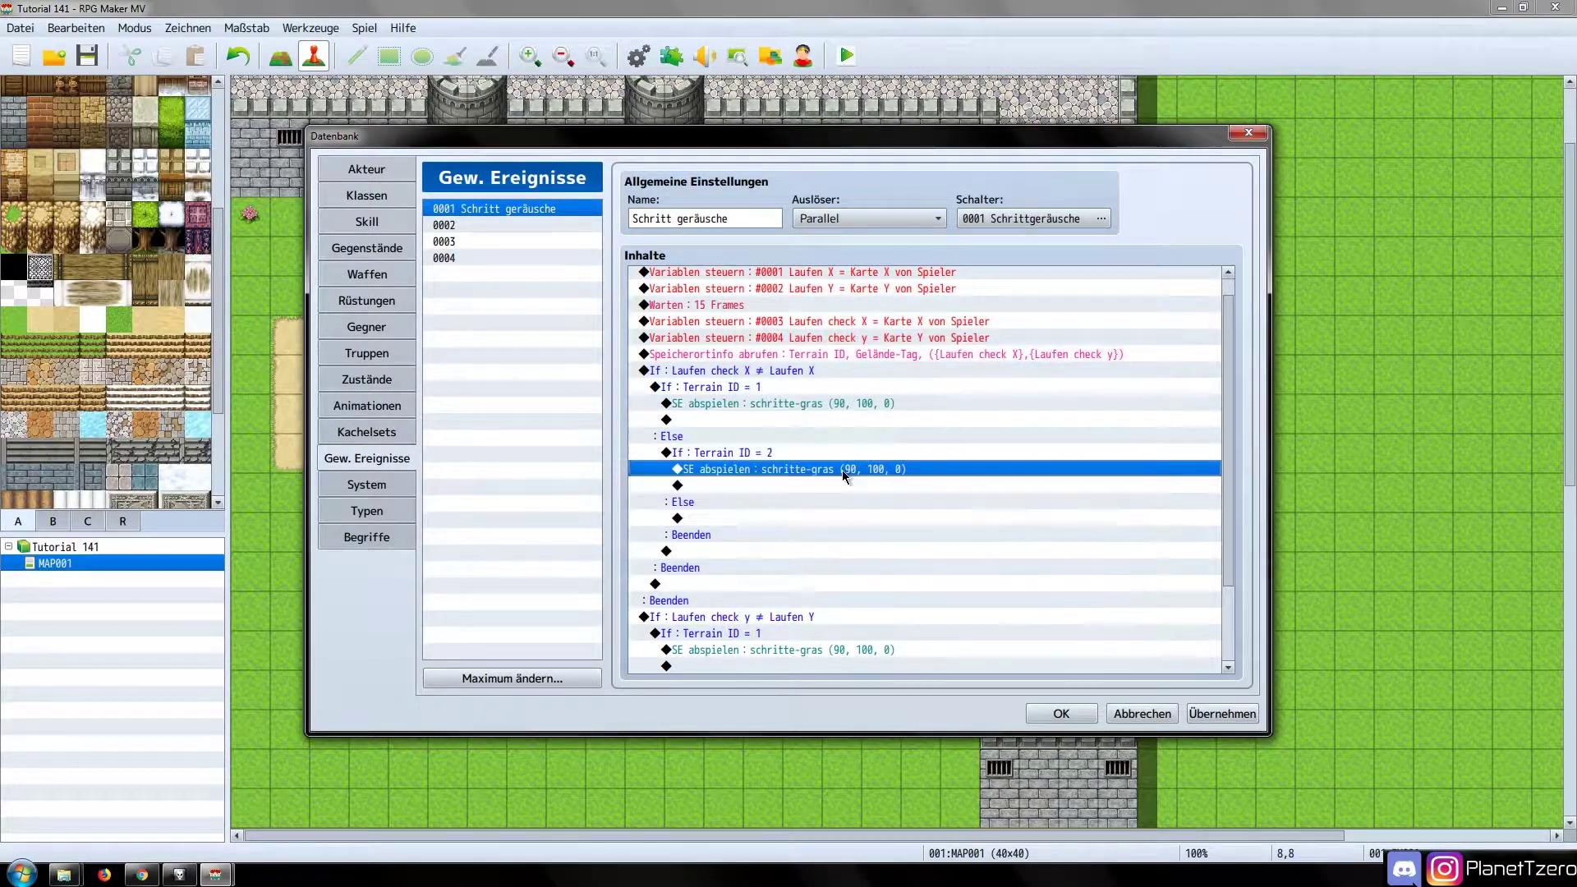
double_click(841, 470)
click(870, 611)
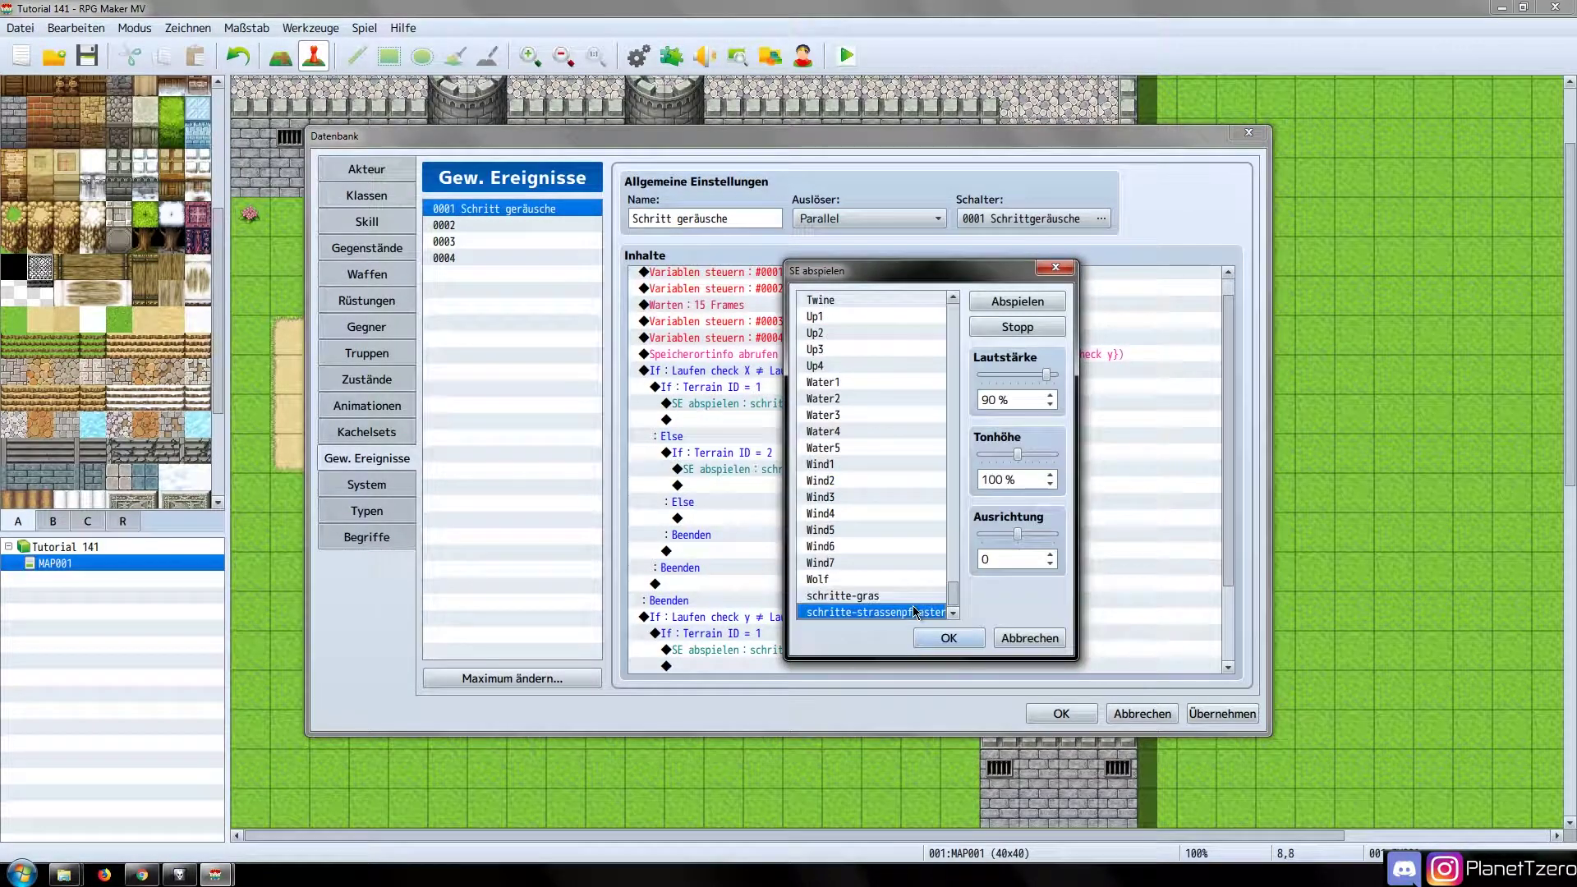
click(951, 638)
Paste the Terrain ID = 2 branch under the Y branch's Else and apply the changes
click(809, 454)
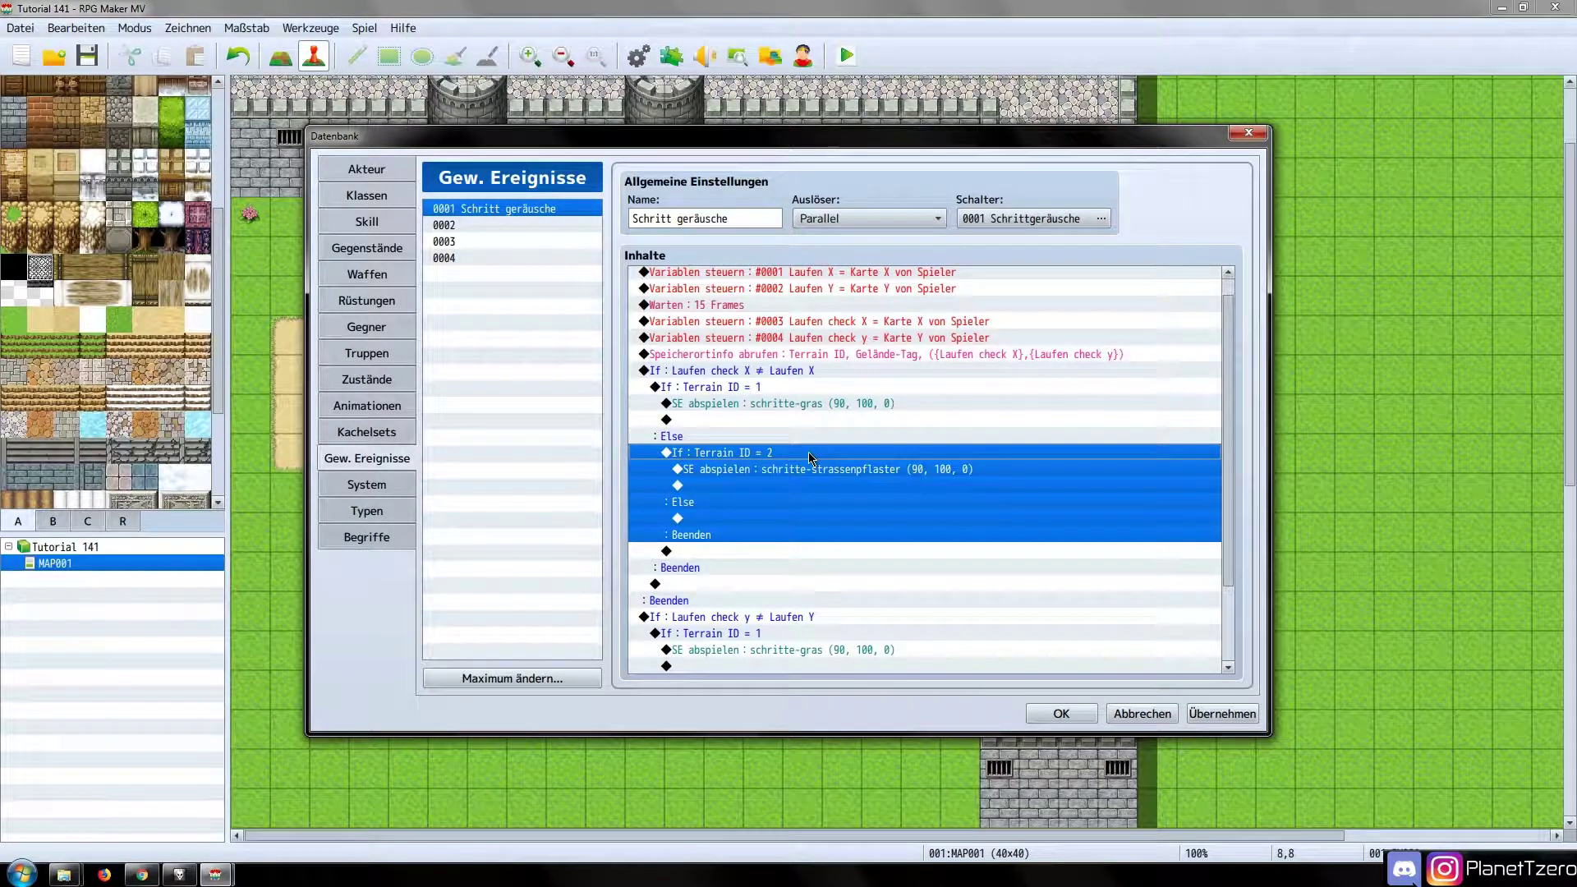
scroll(809, 451, down, 2)
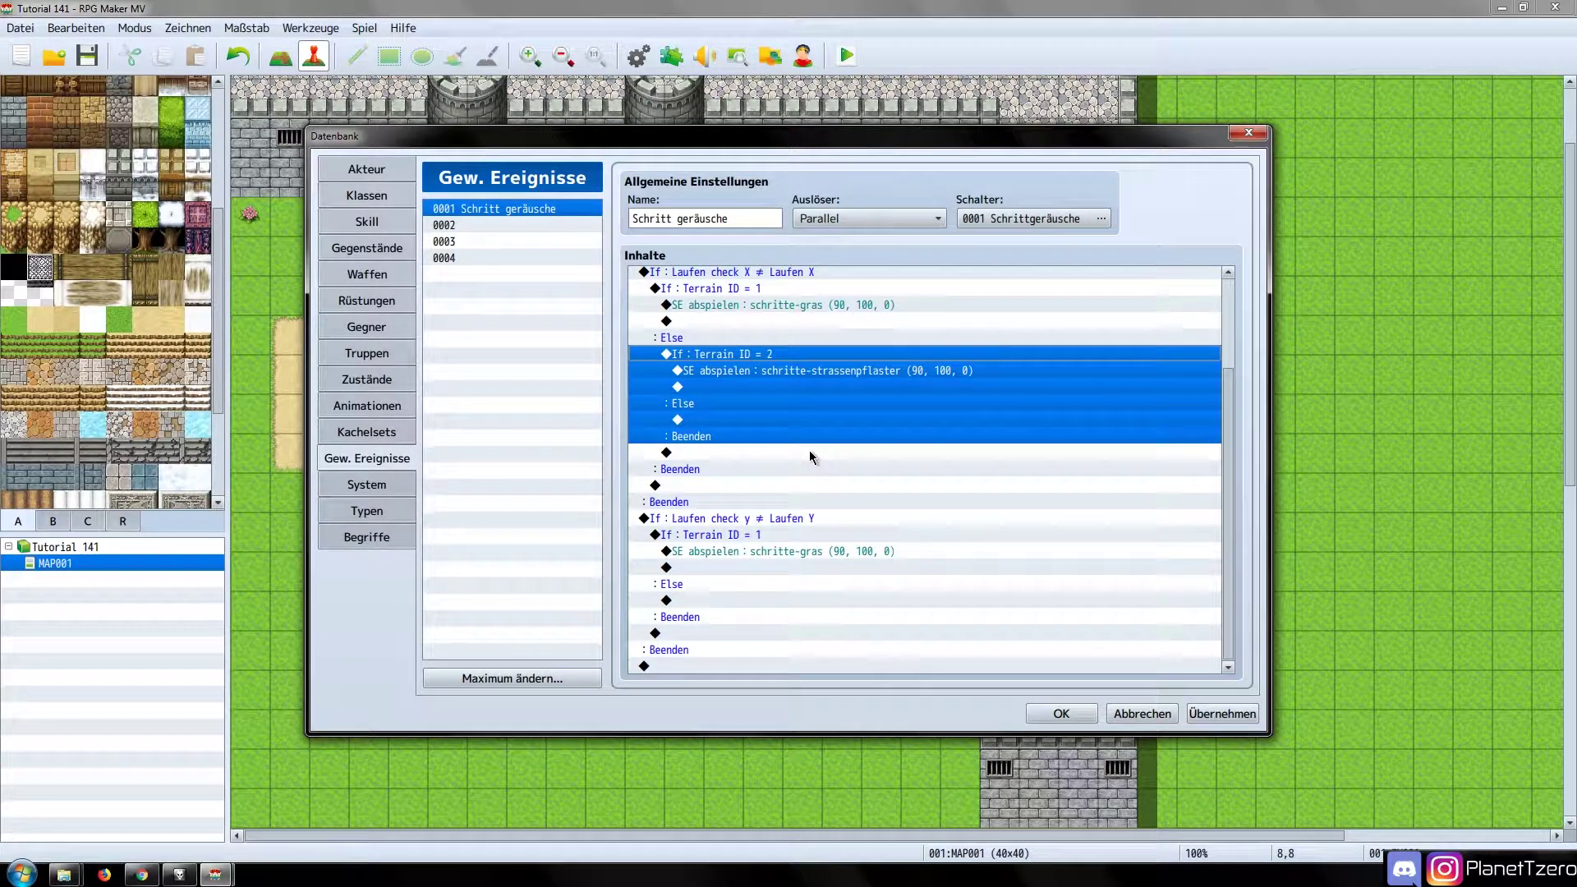
click(720, 606)
key(ctrl+v)
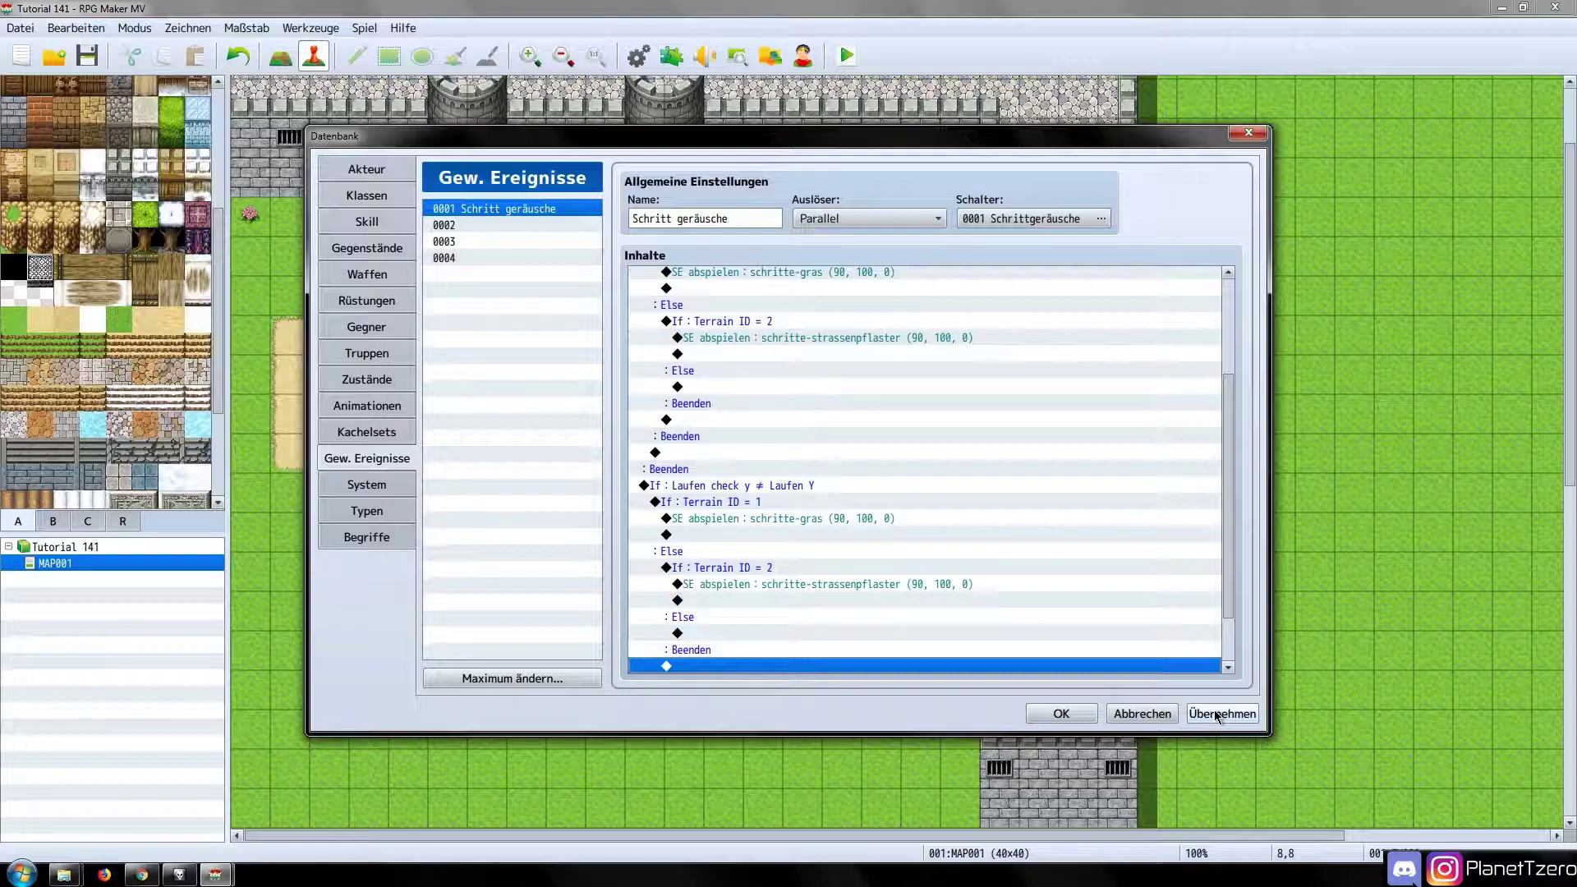
click(1218, 715)
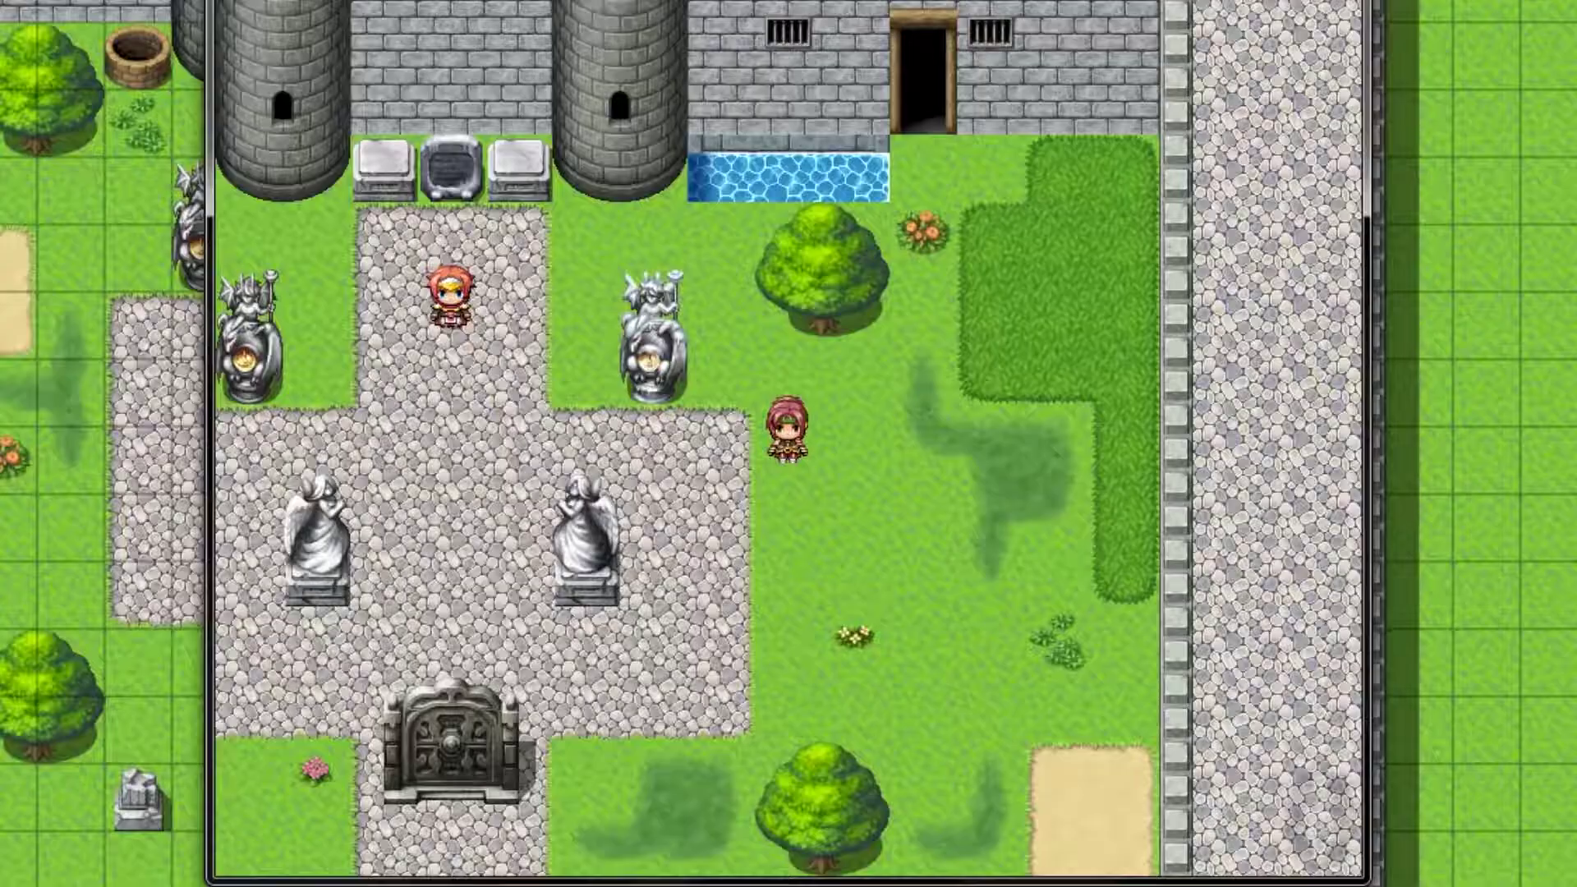
Walk the character along the cobblestone paths, past the gate, and across the grass areas
key(Right)
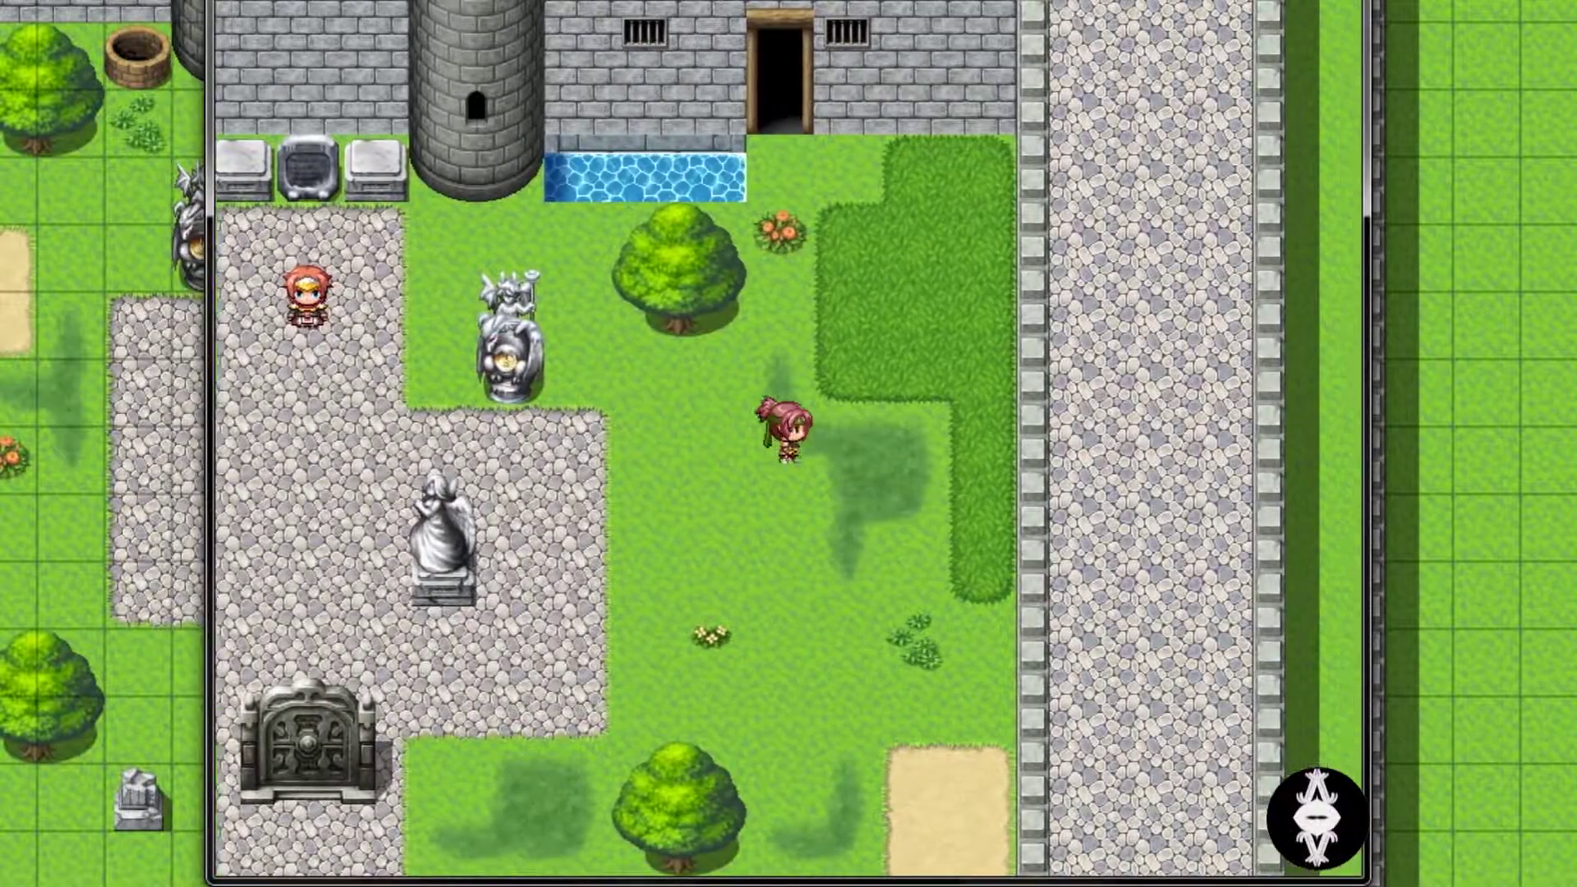
key(Left)
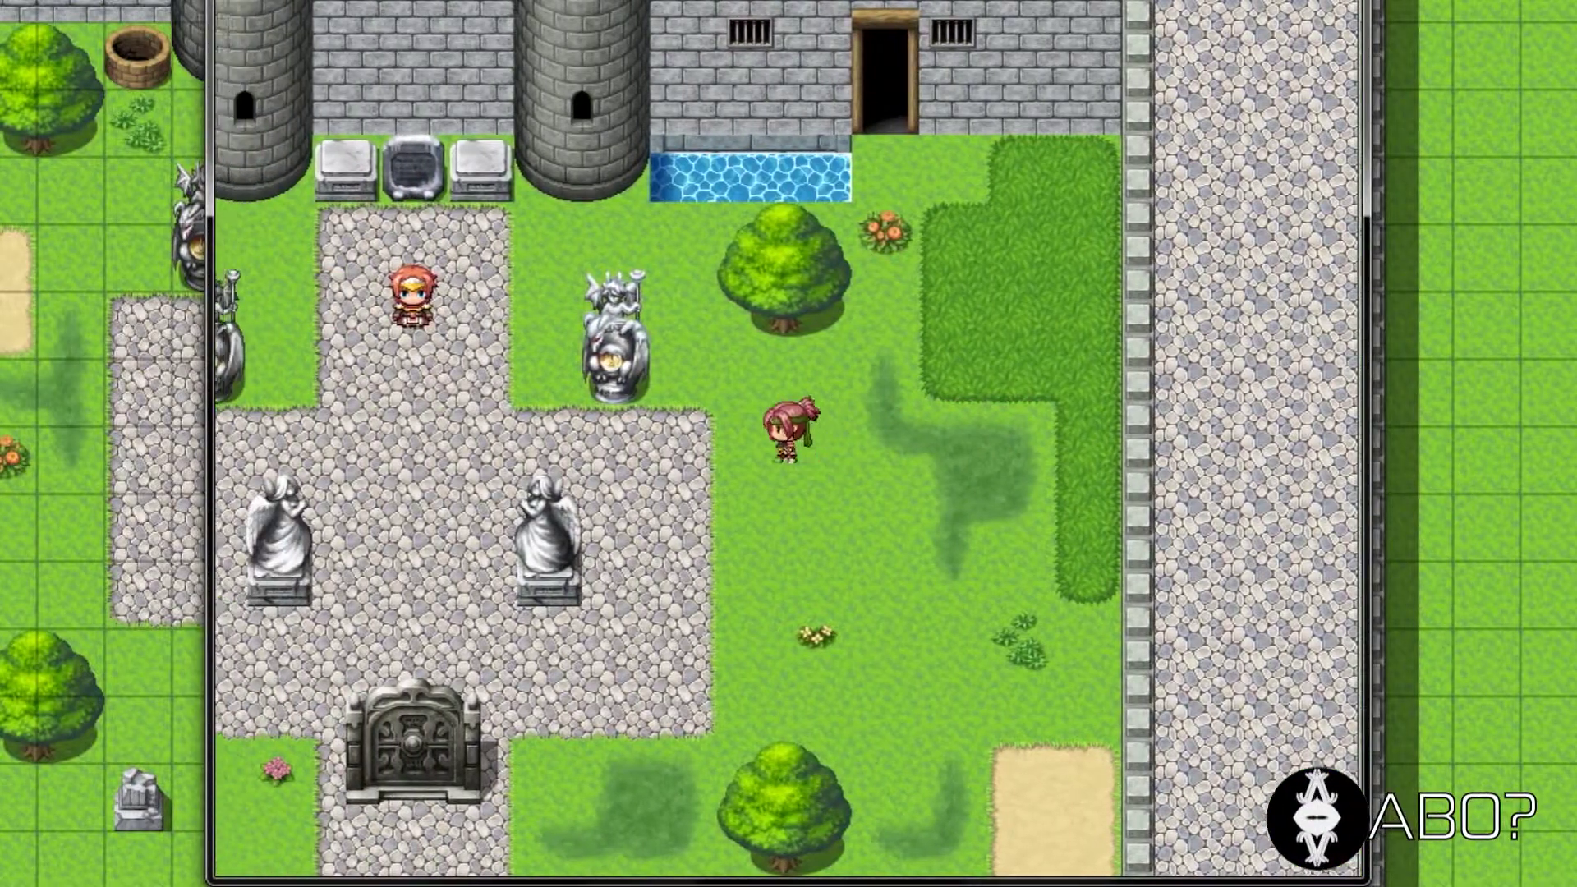
key(Left)
key(Up)
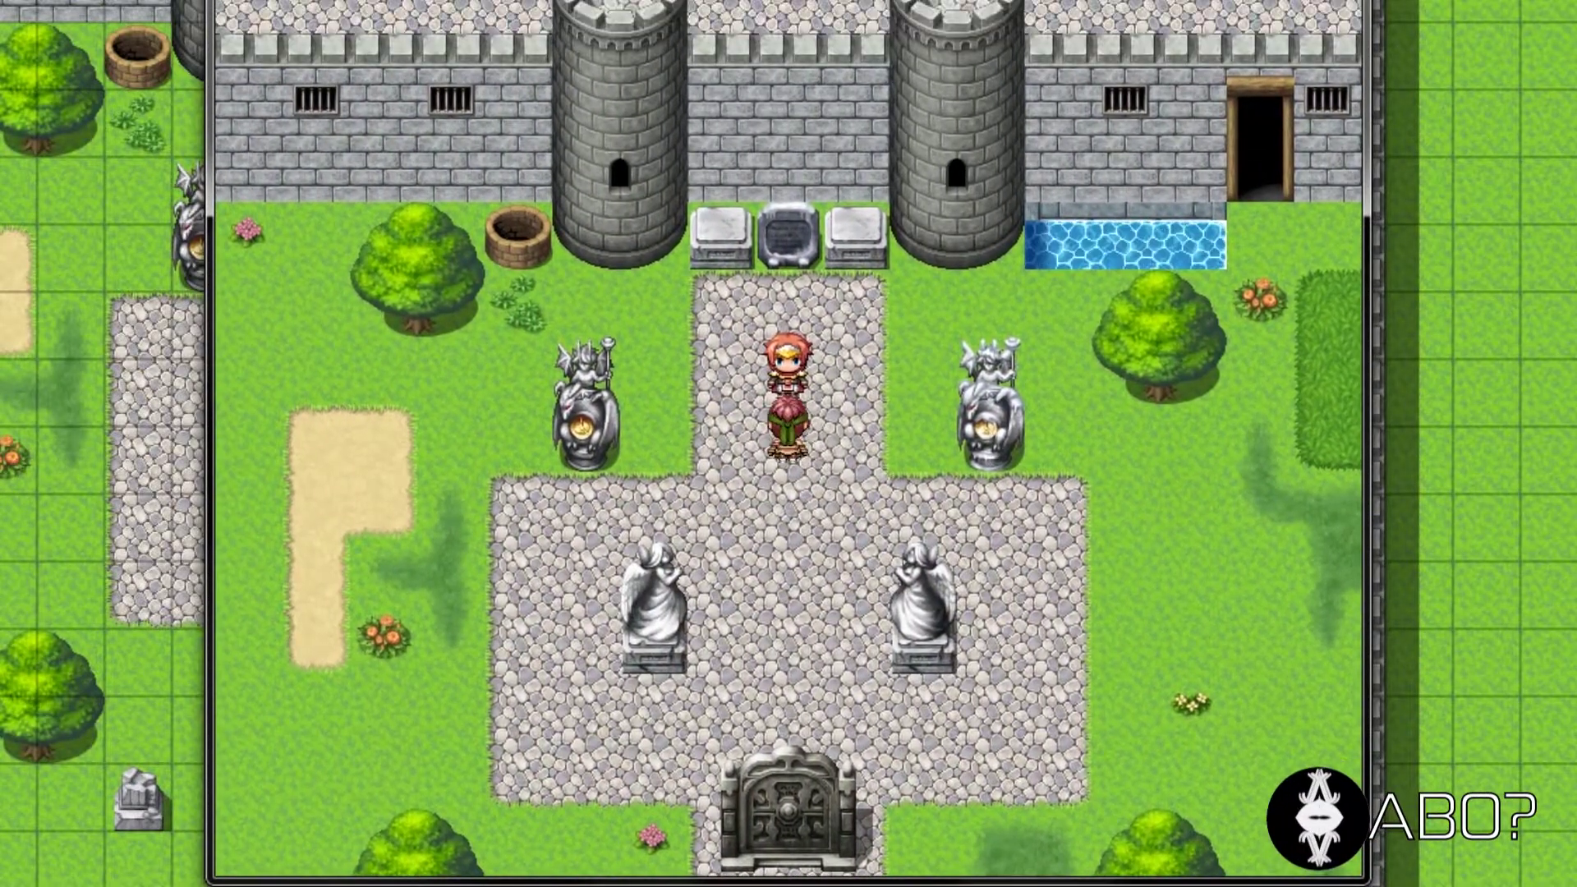
key(Down)
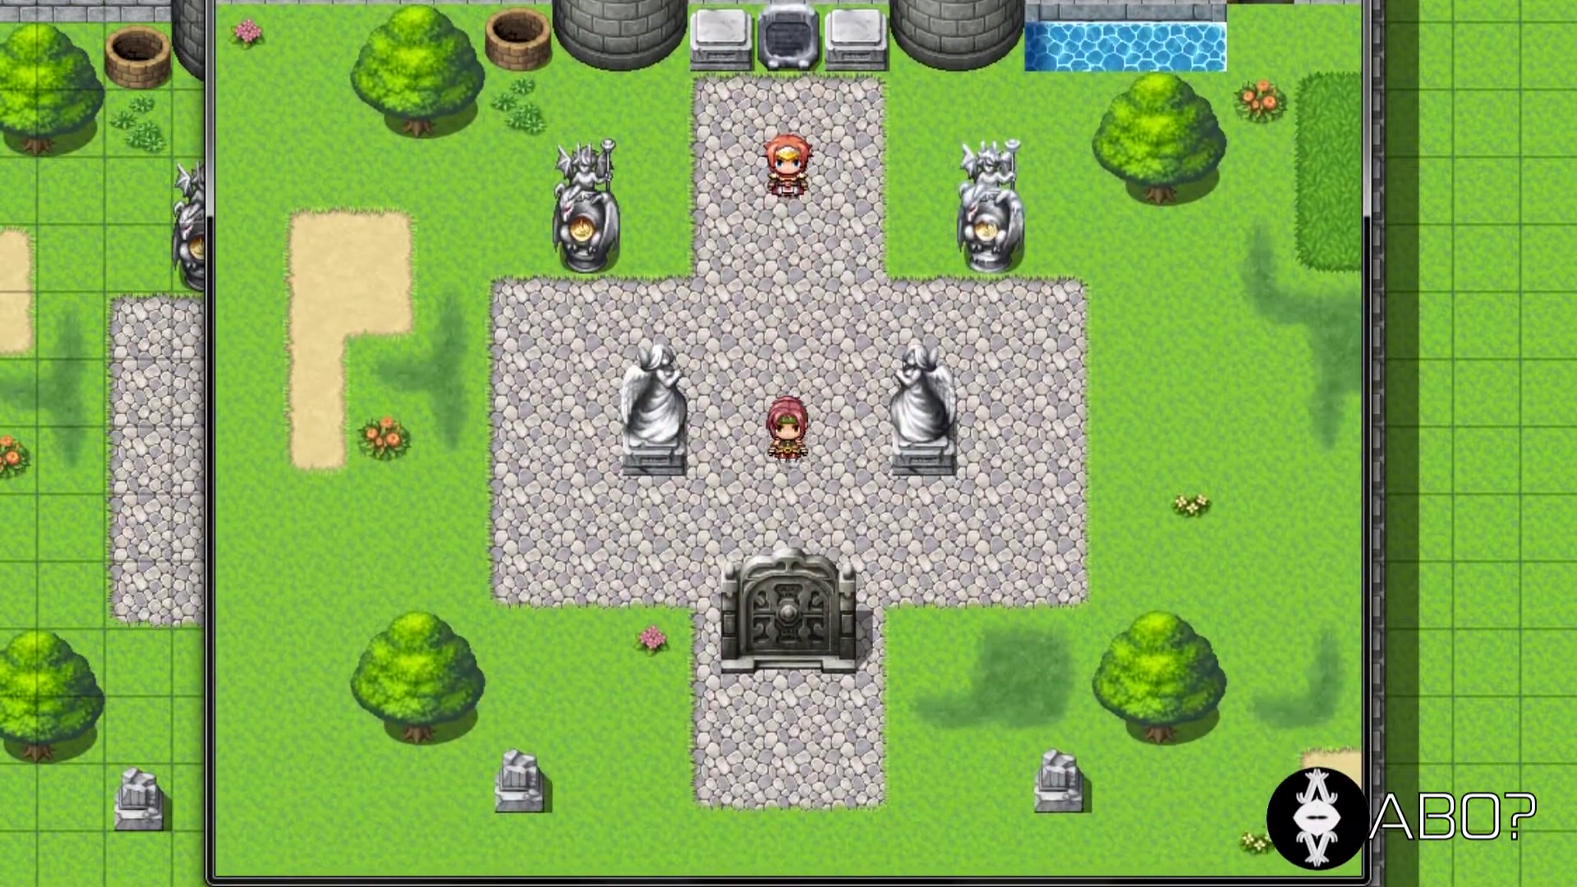
key(Right)
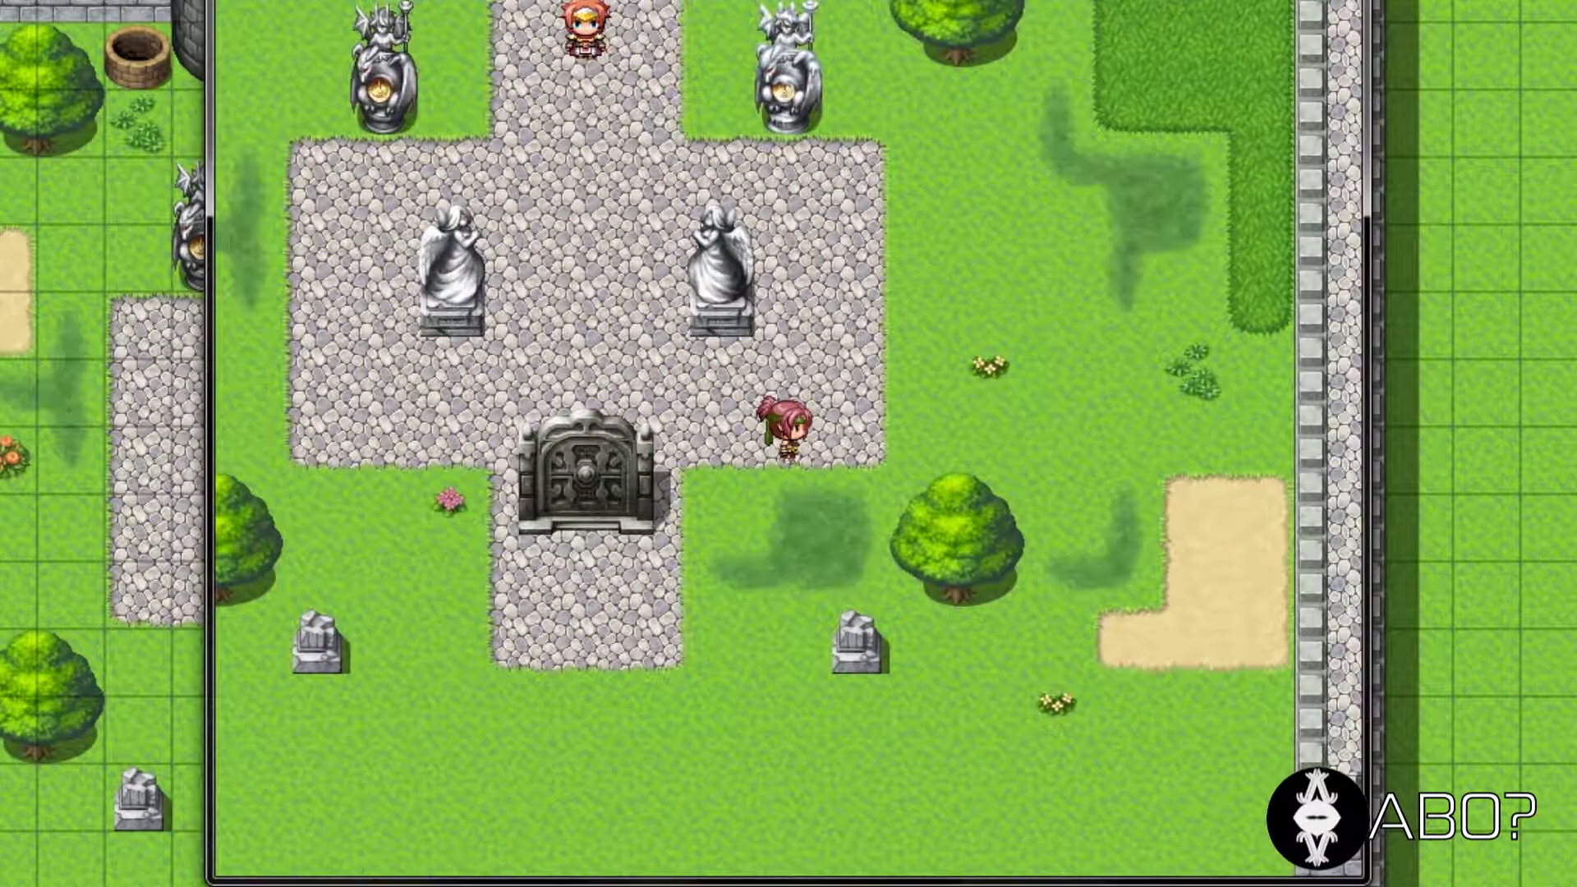
key(Up)
key(Up)
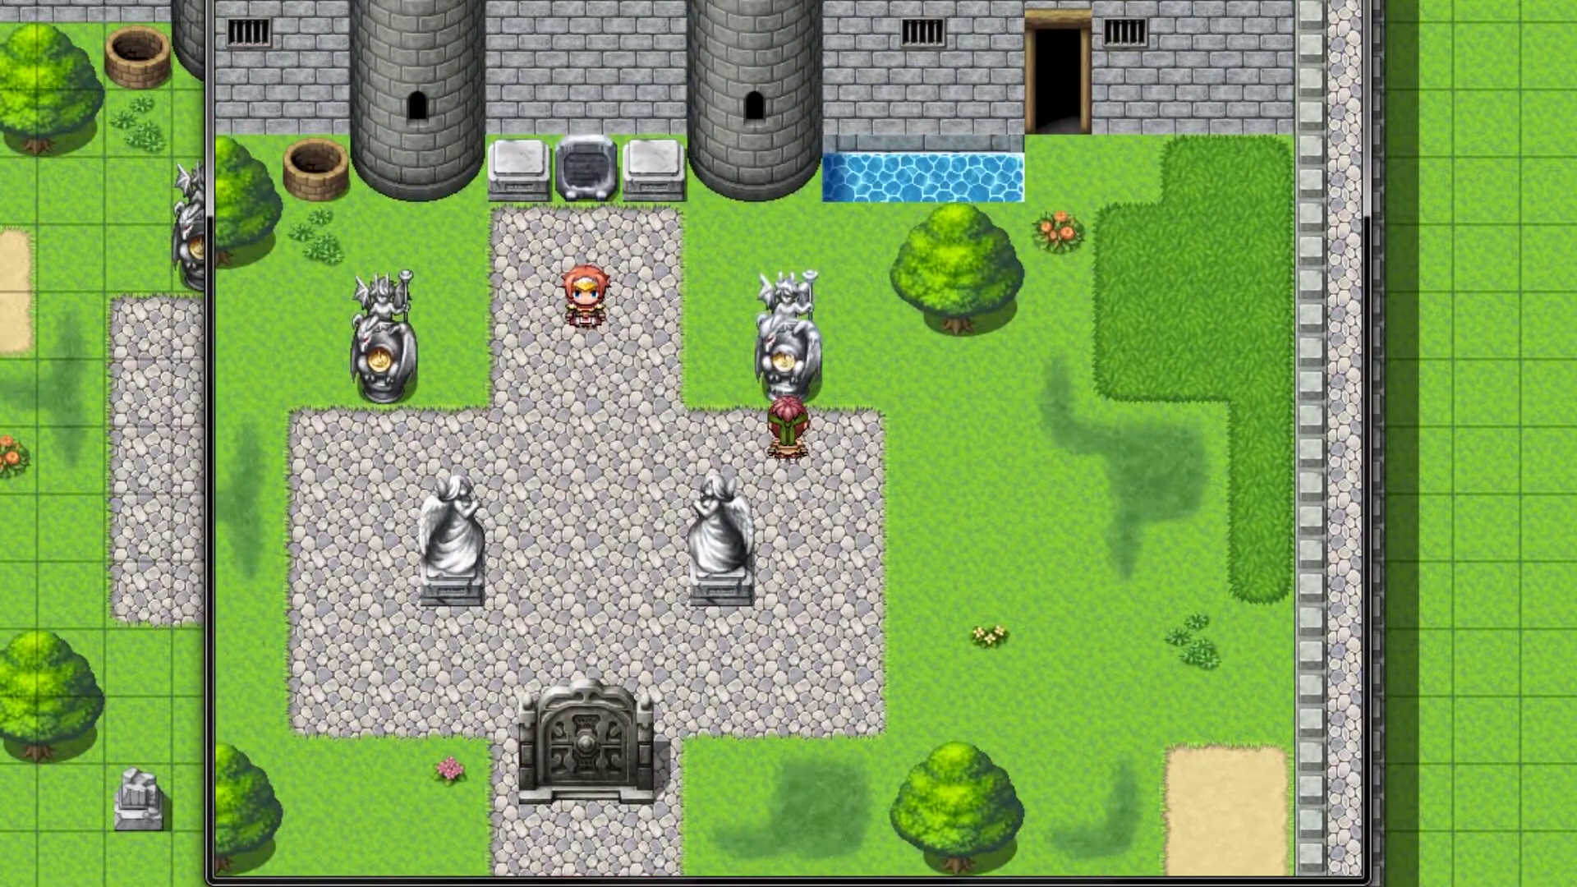
key(Right)
key(Down)
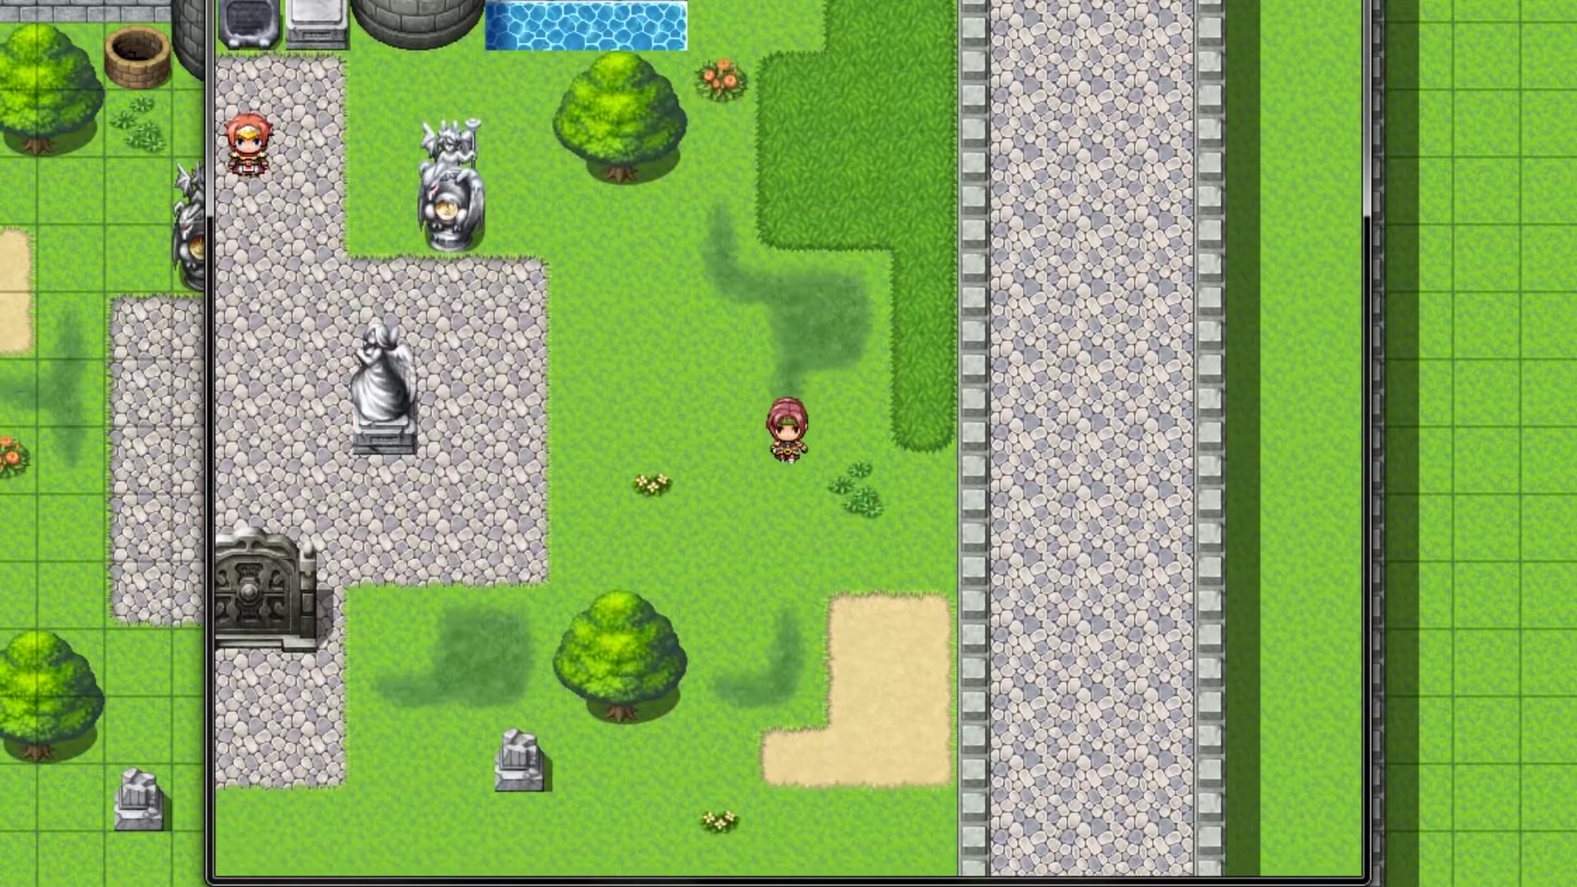
key(Down)
key(Left)
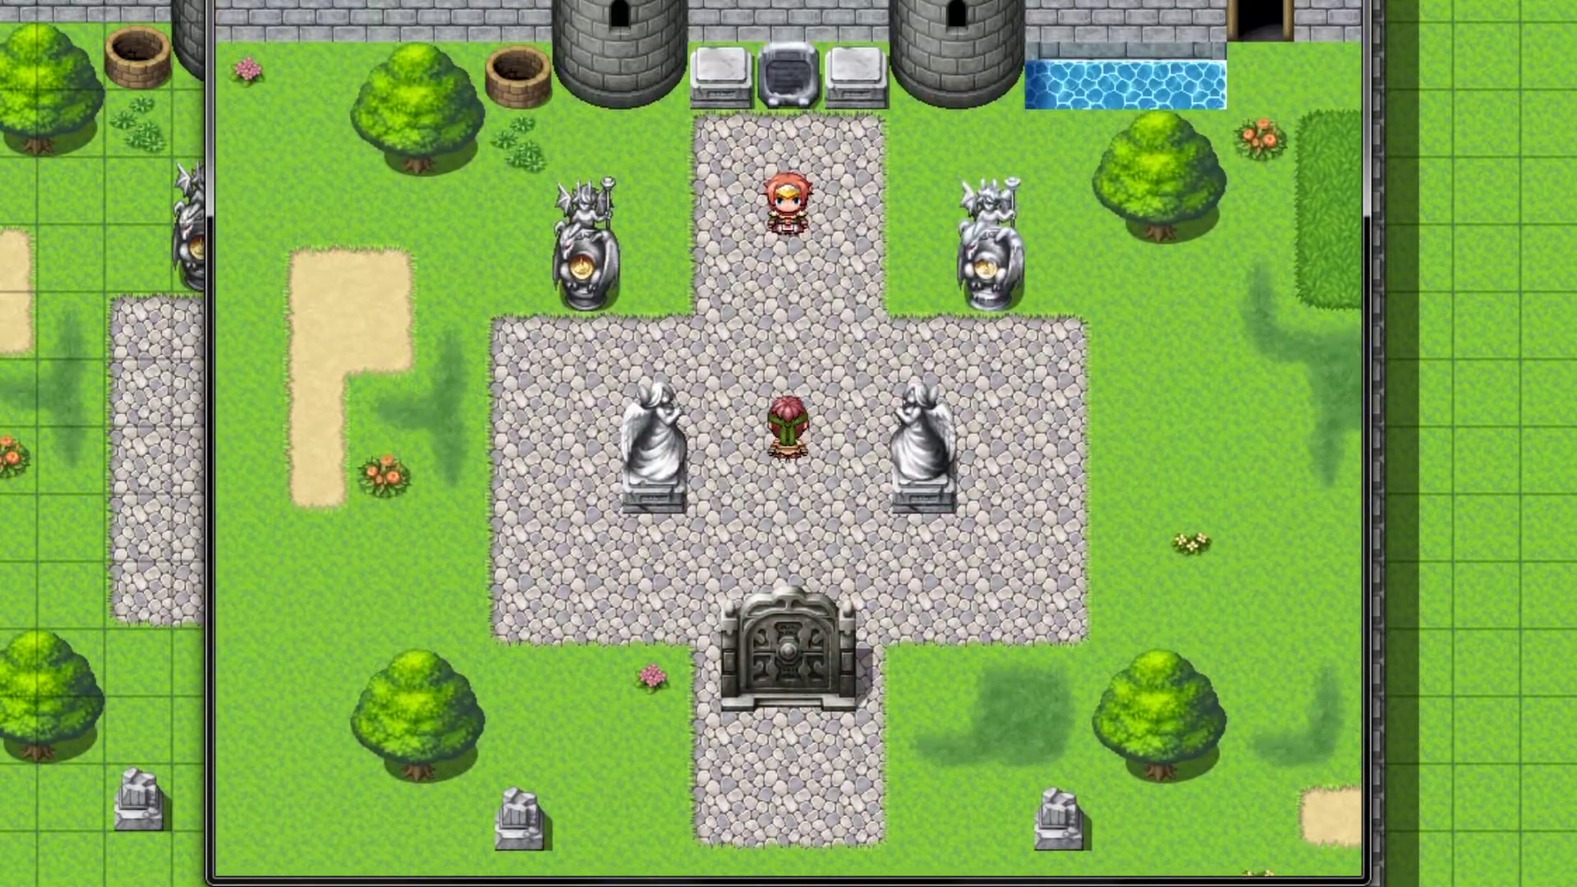
key(Up)
key(Down)
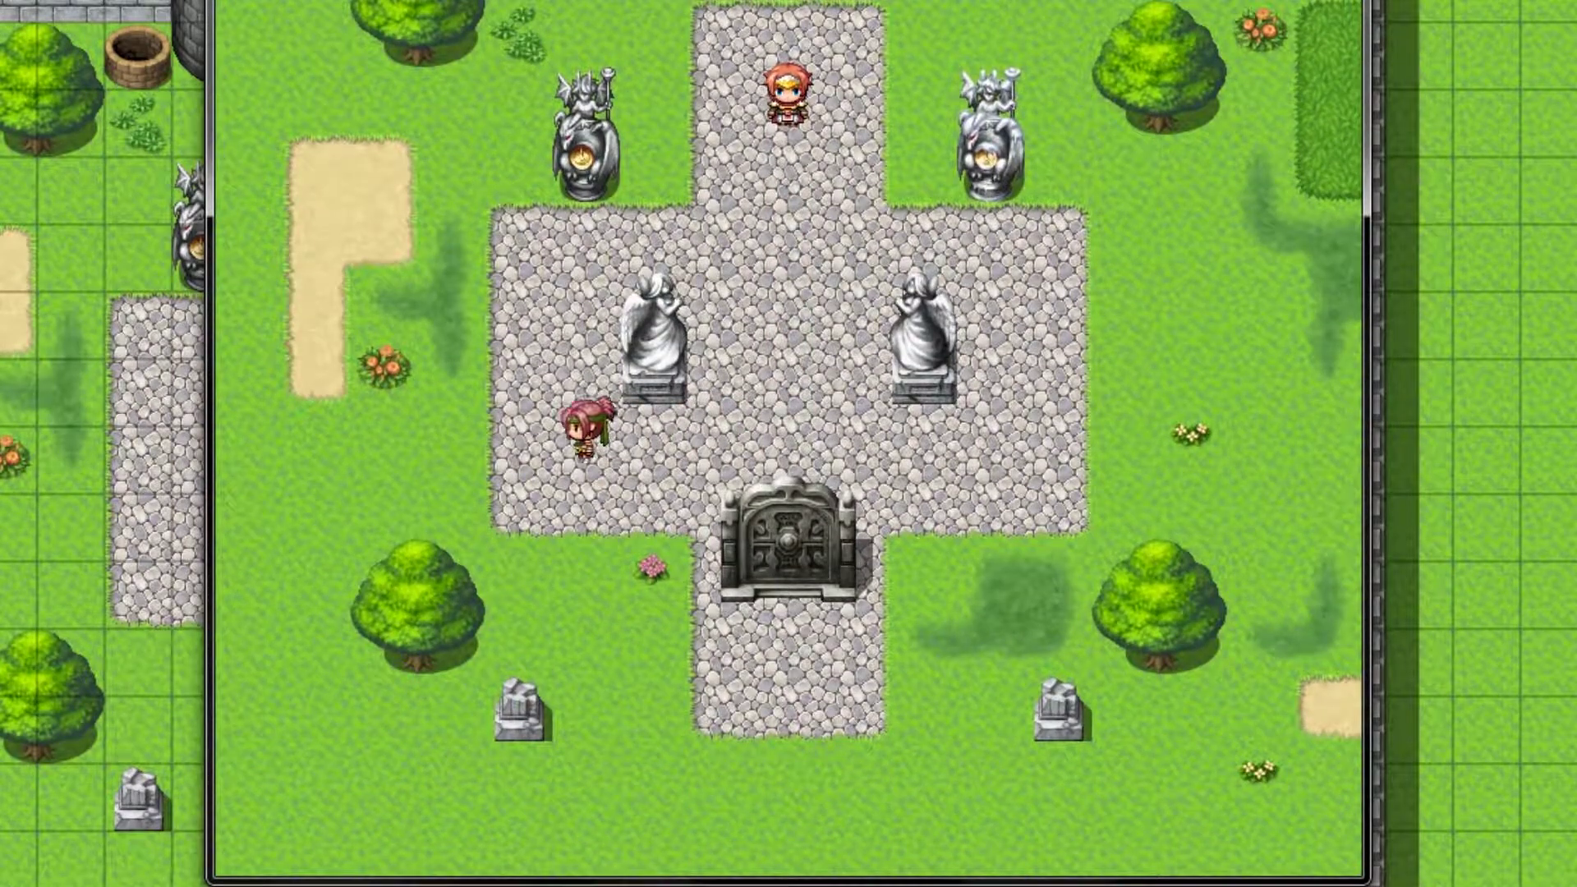
key(Right)
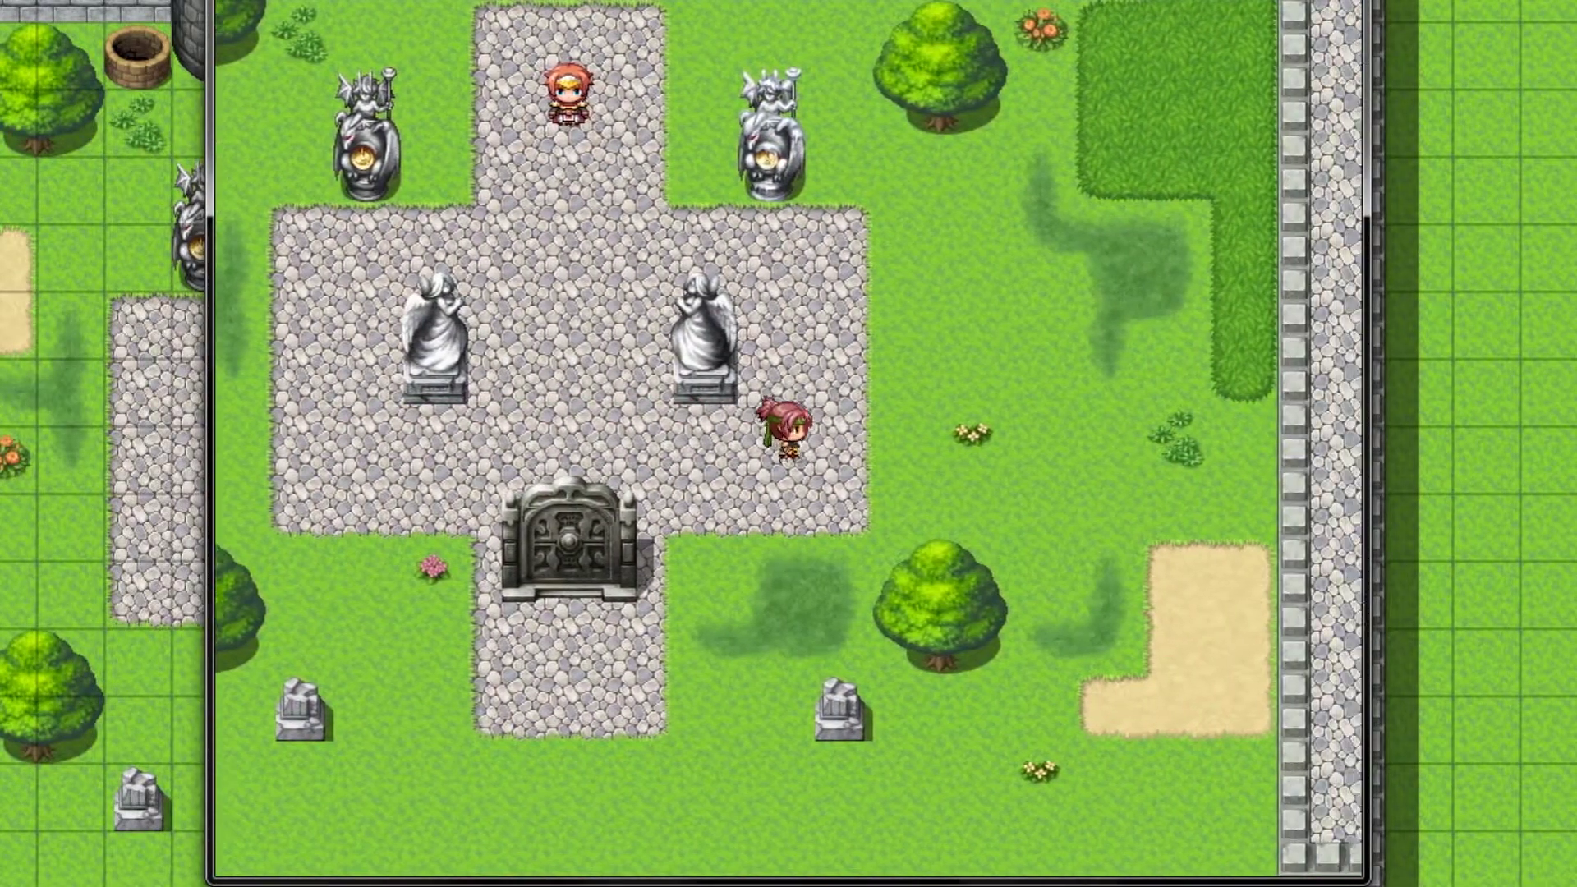
key(Up)
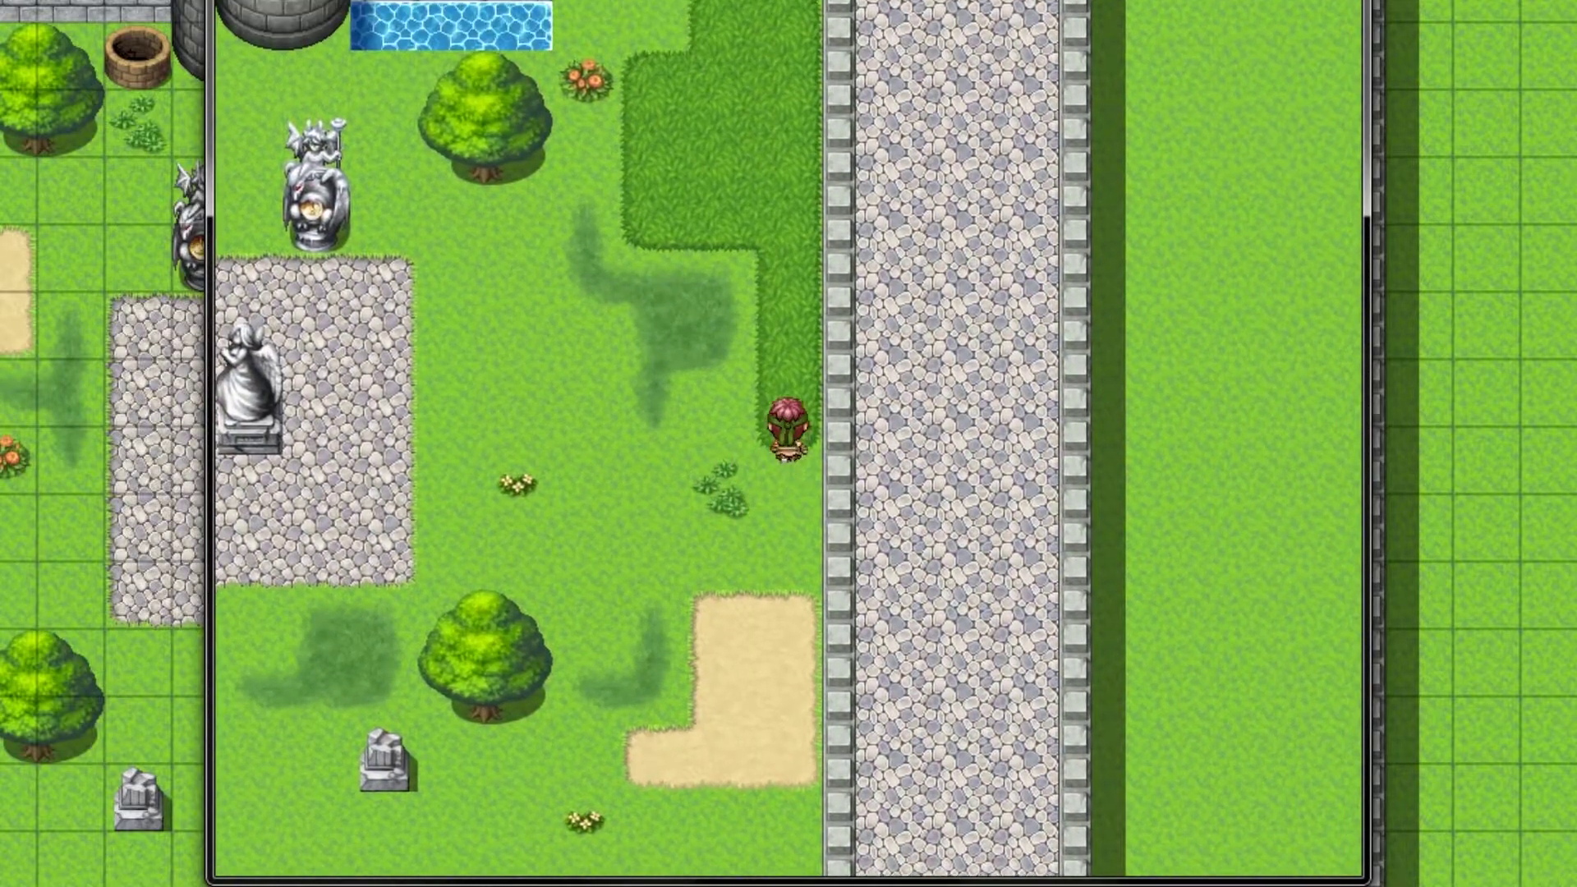
key(Left)
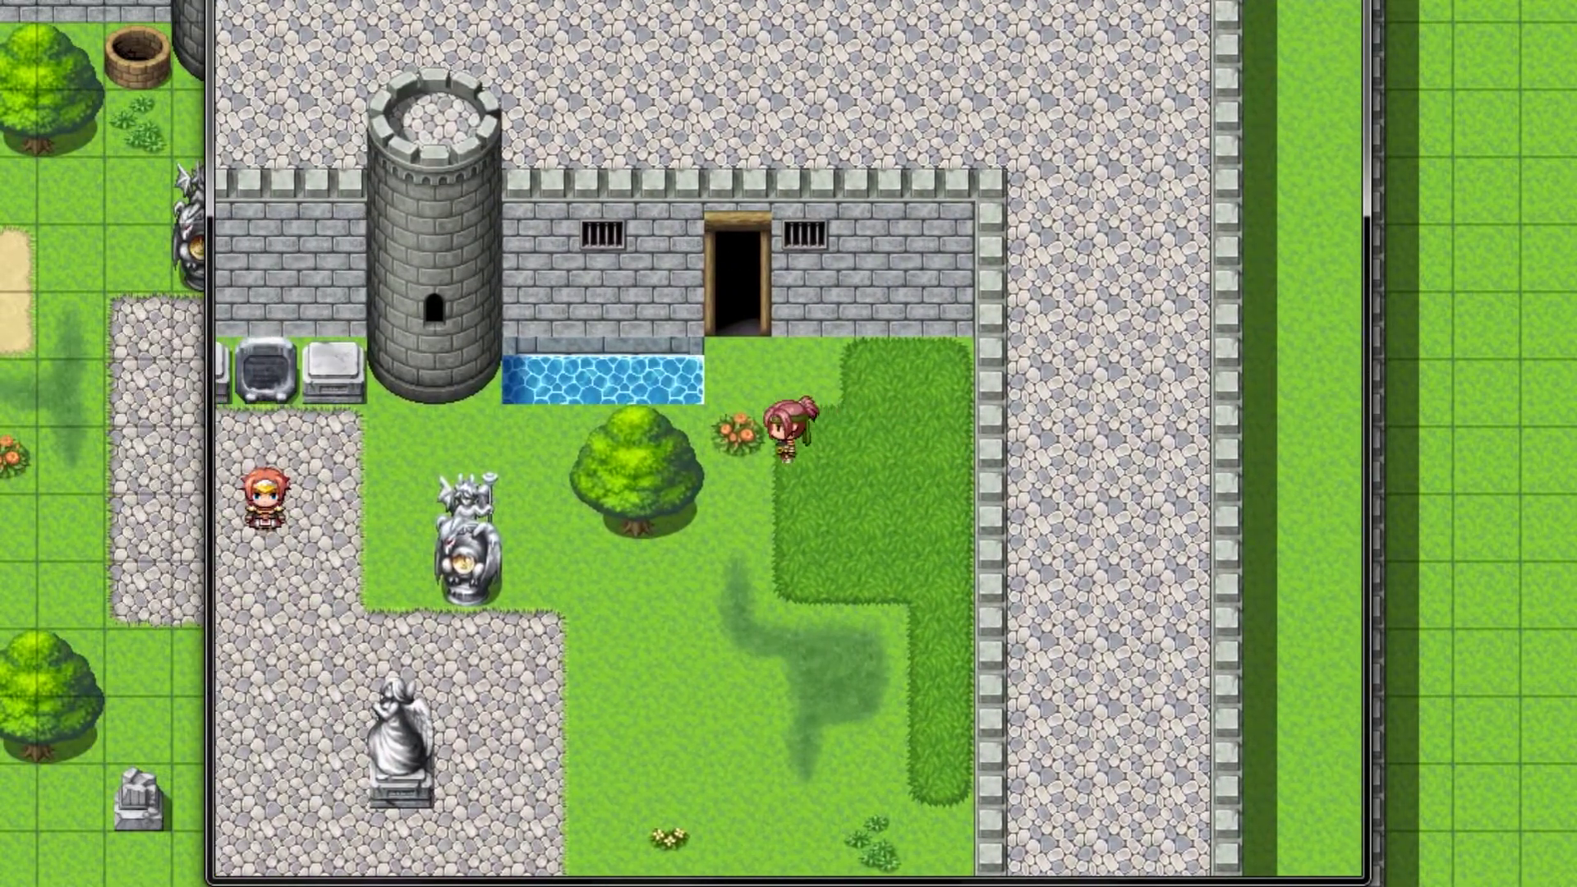
key(Down)
key(Down)
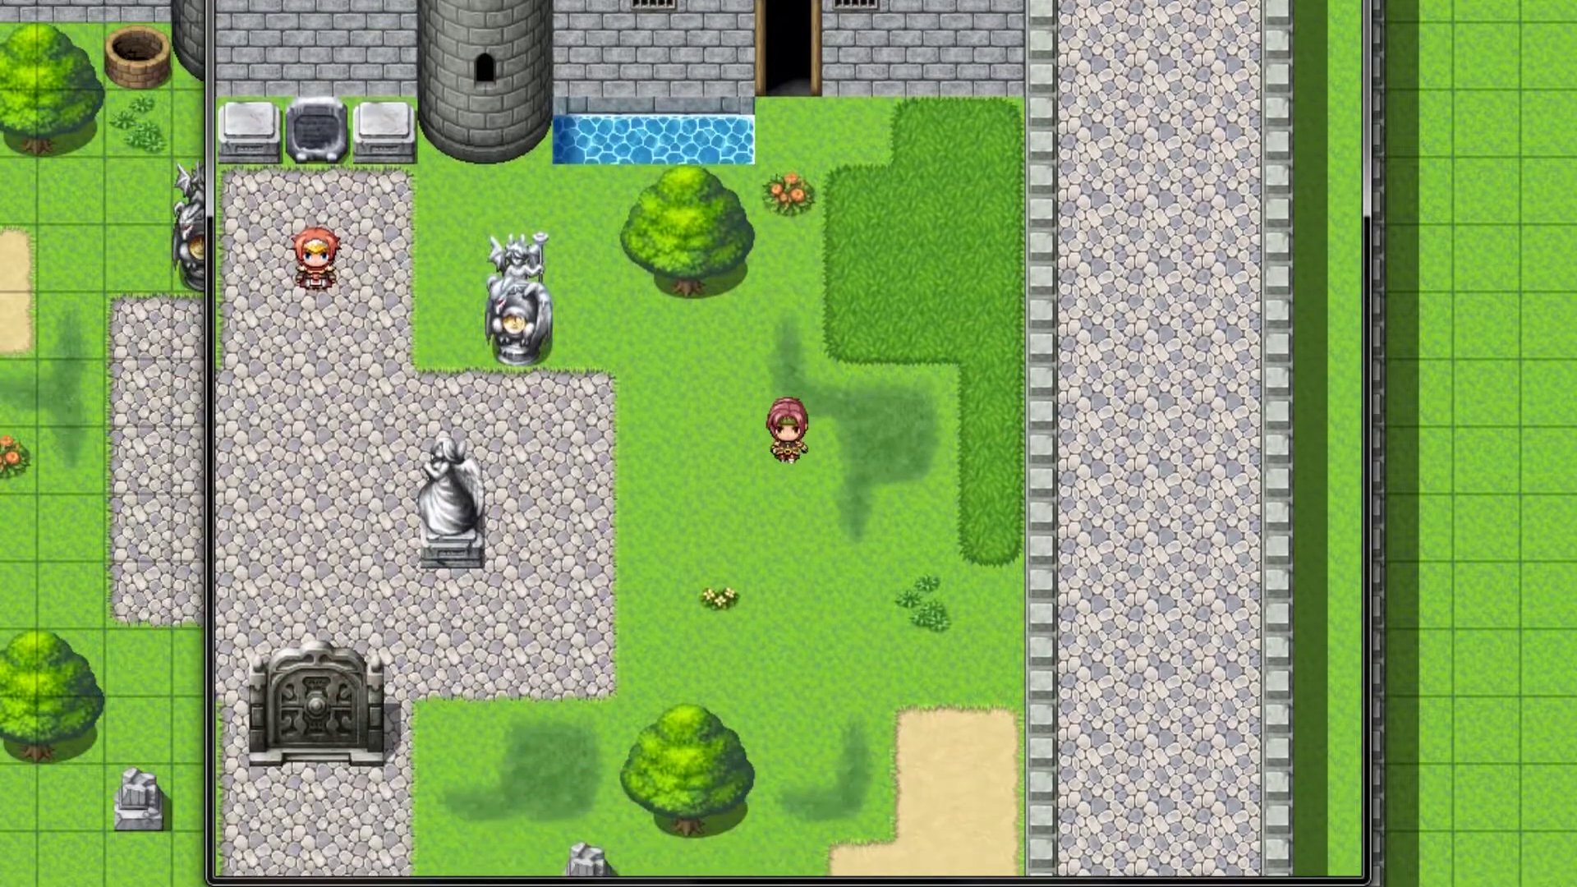